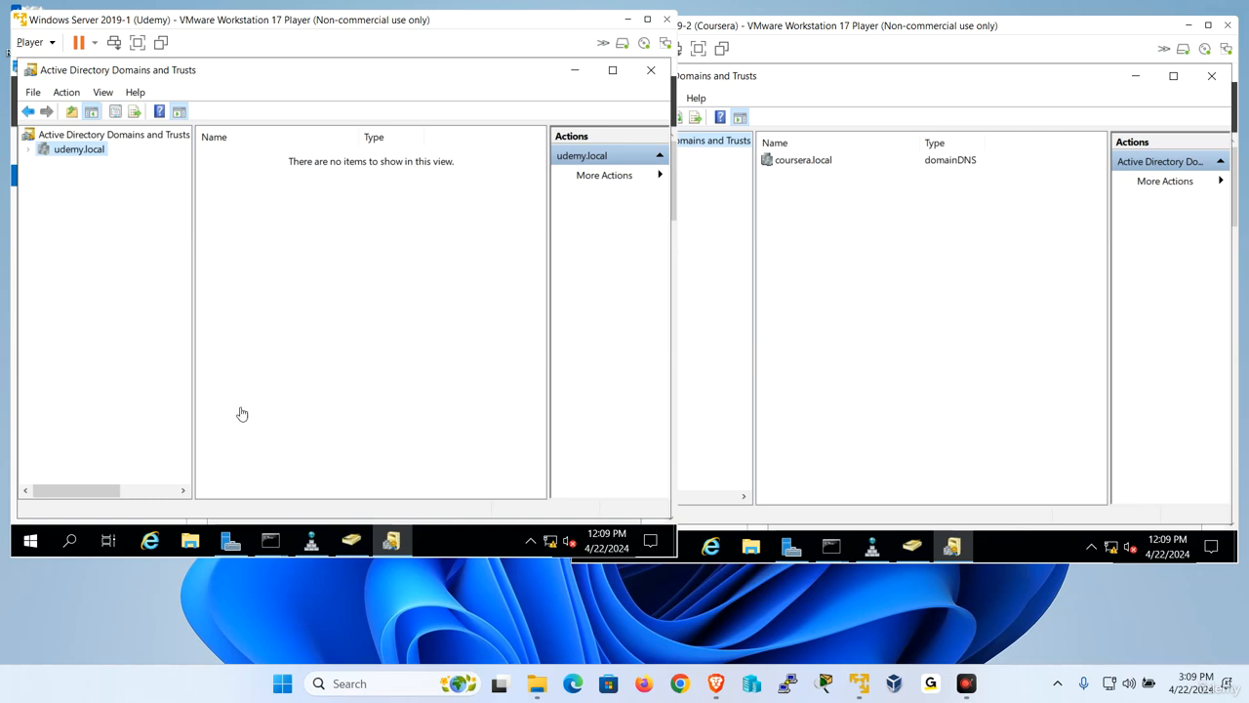
- On the Udemy server, switch Active Directory Users and Computers to the coursera.local domain and expand its containers
click(334, 471)
click(351, 540)
click(127, 181)
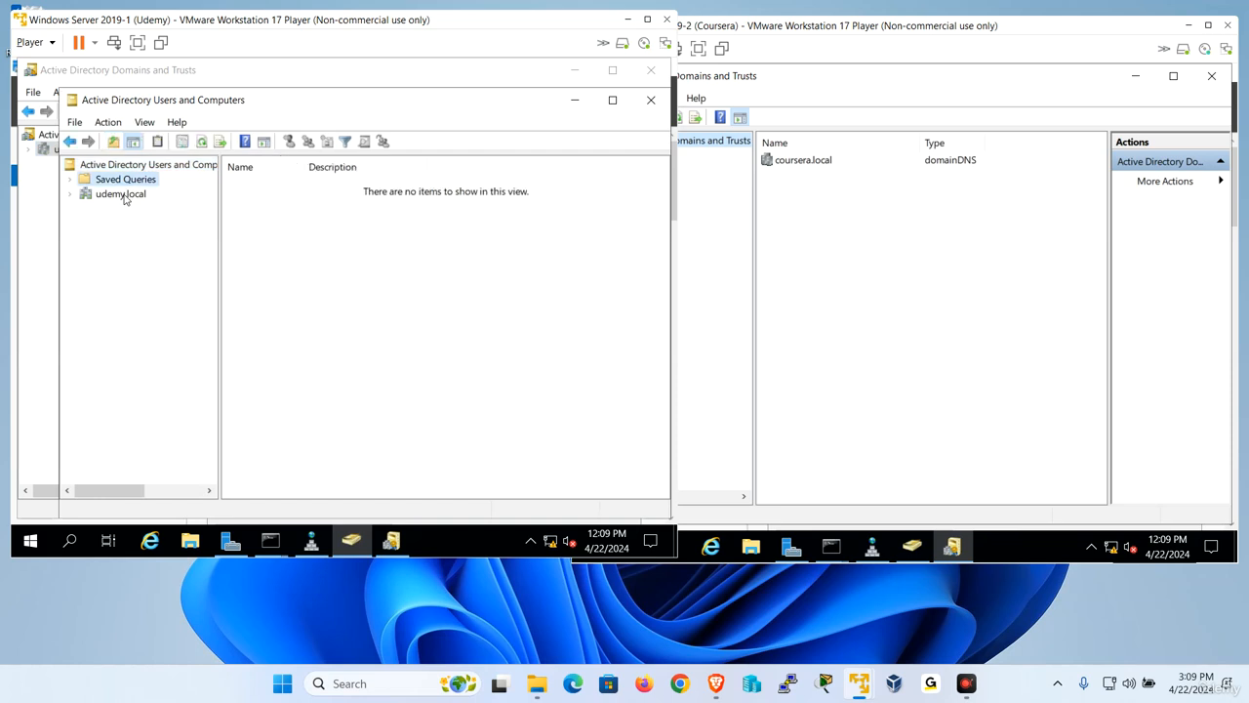
click(123, 193)
right_click(124, 194)
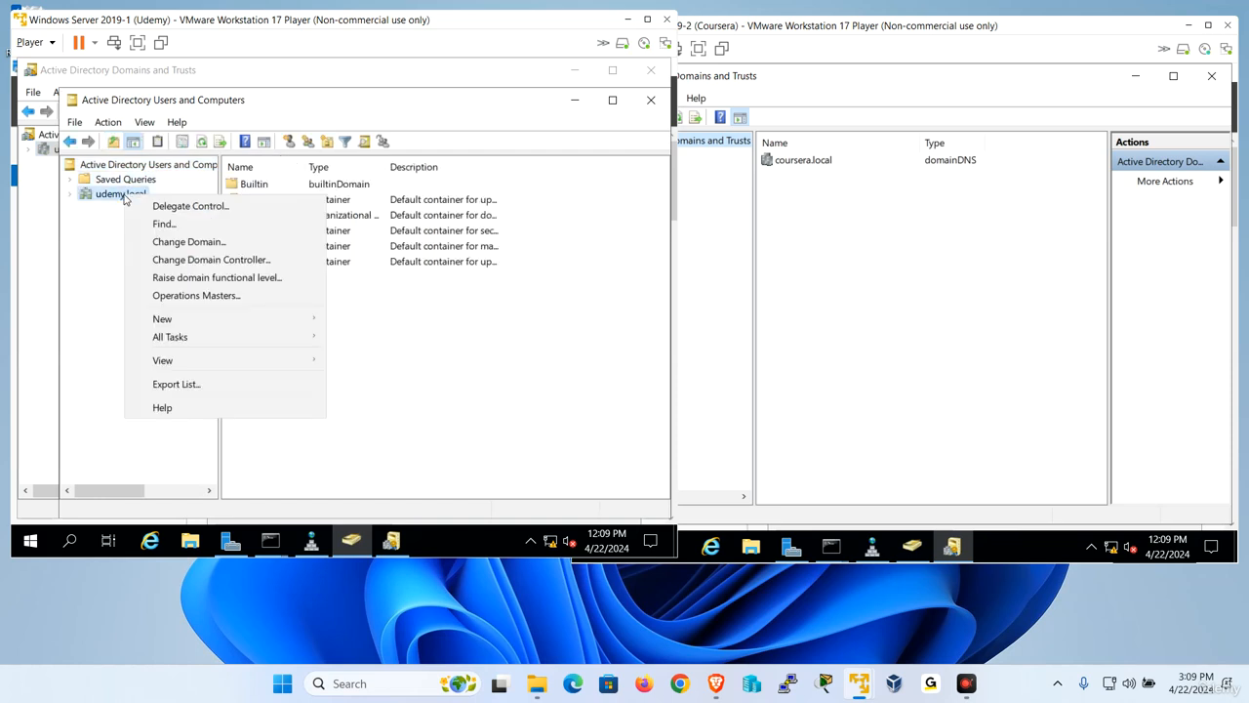
click(191, 244)
click(488, 289)
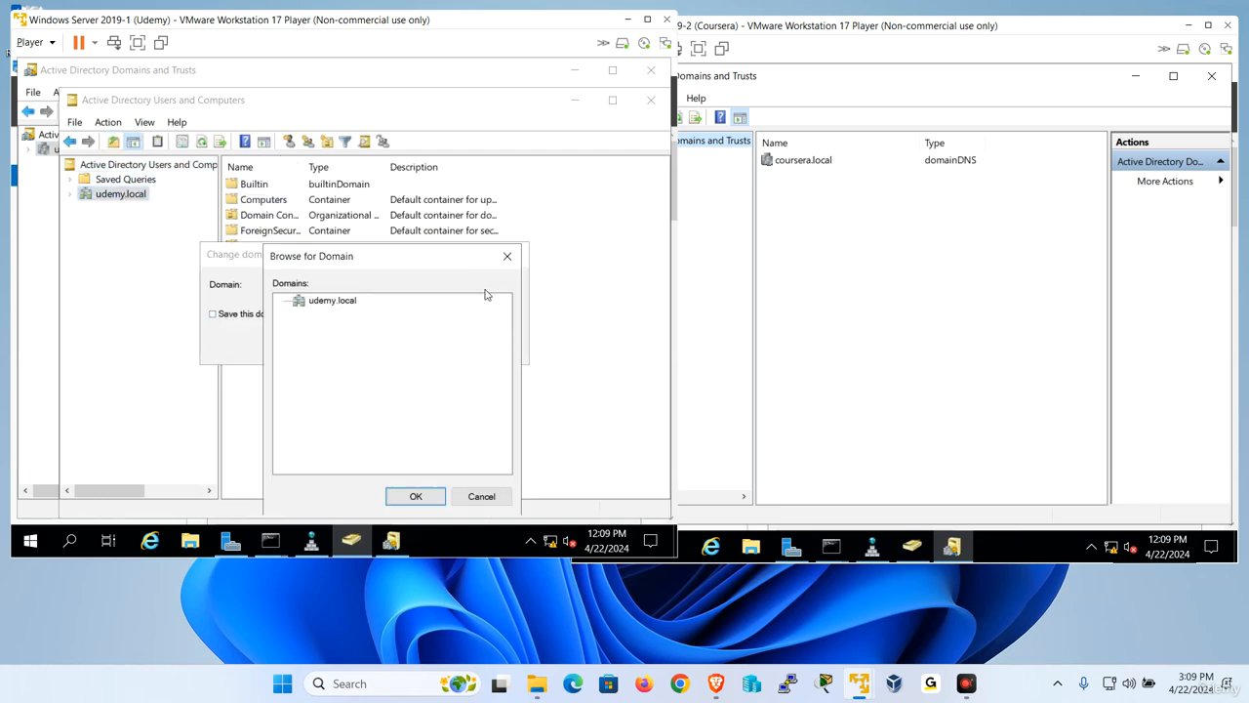
click(337, 302)
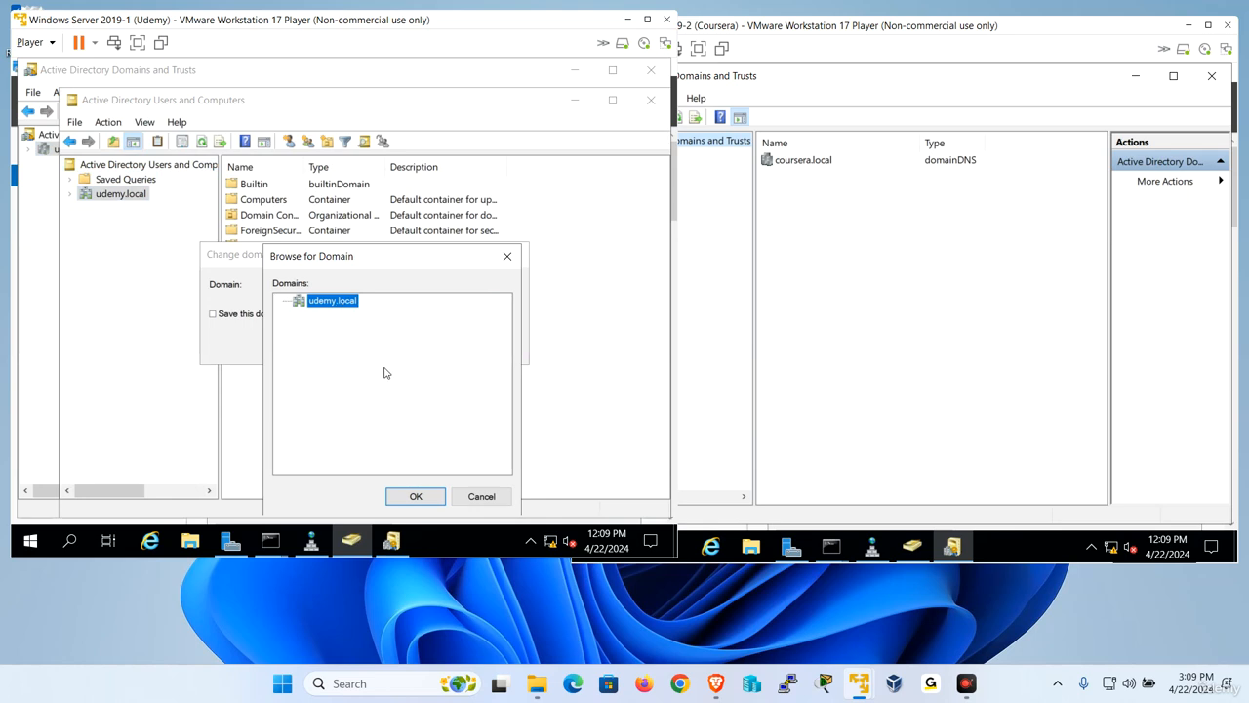
click(470, 498)
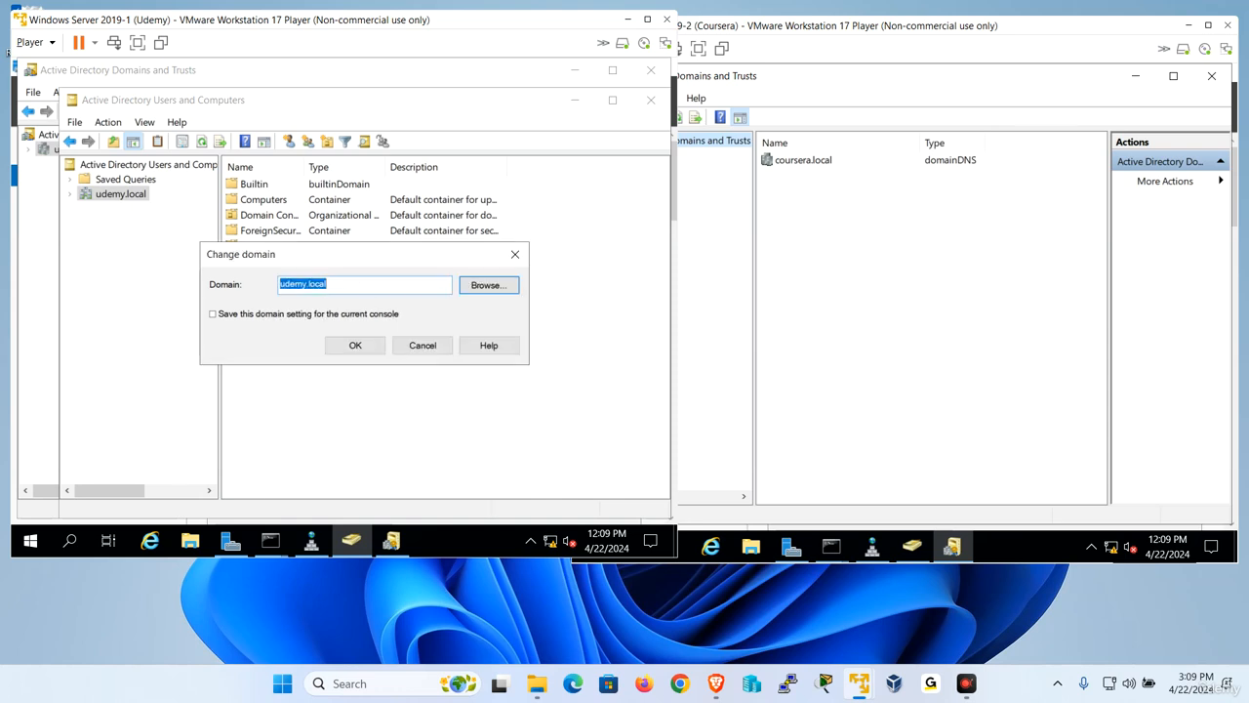
text(co)
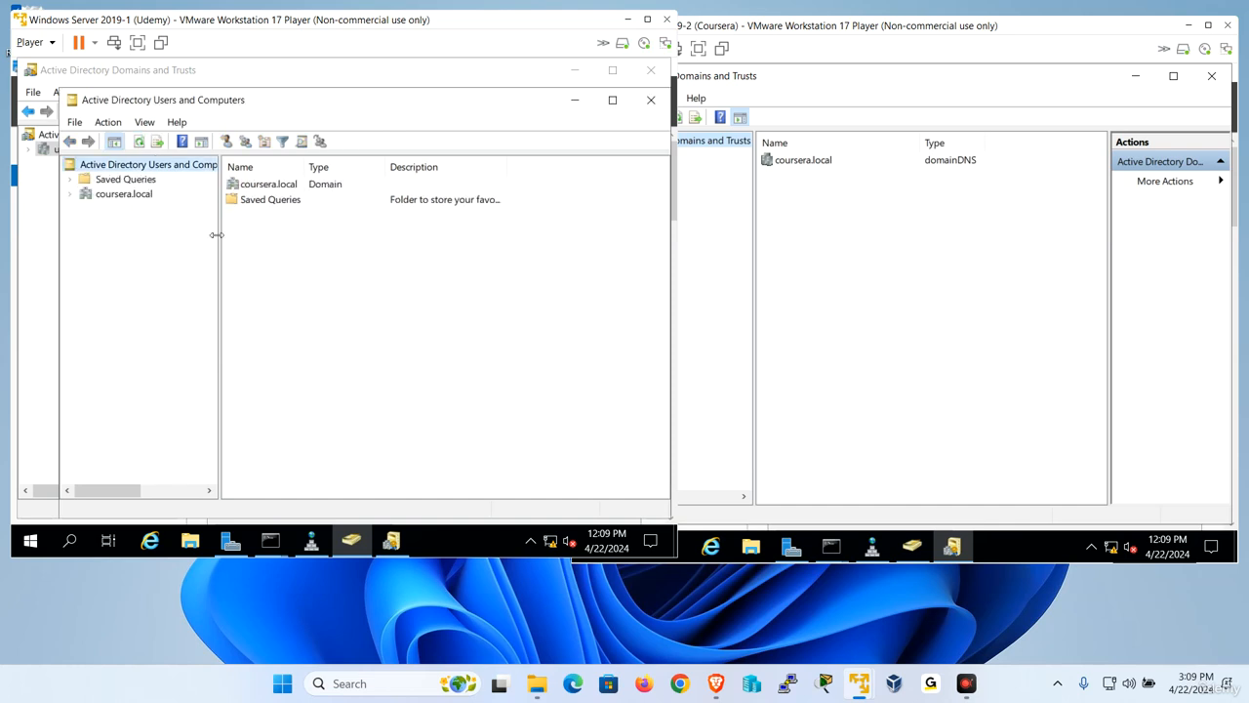
click(145, 199)
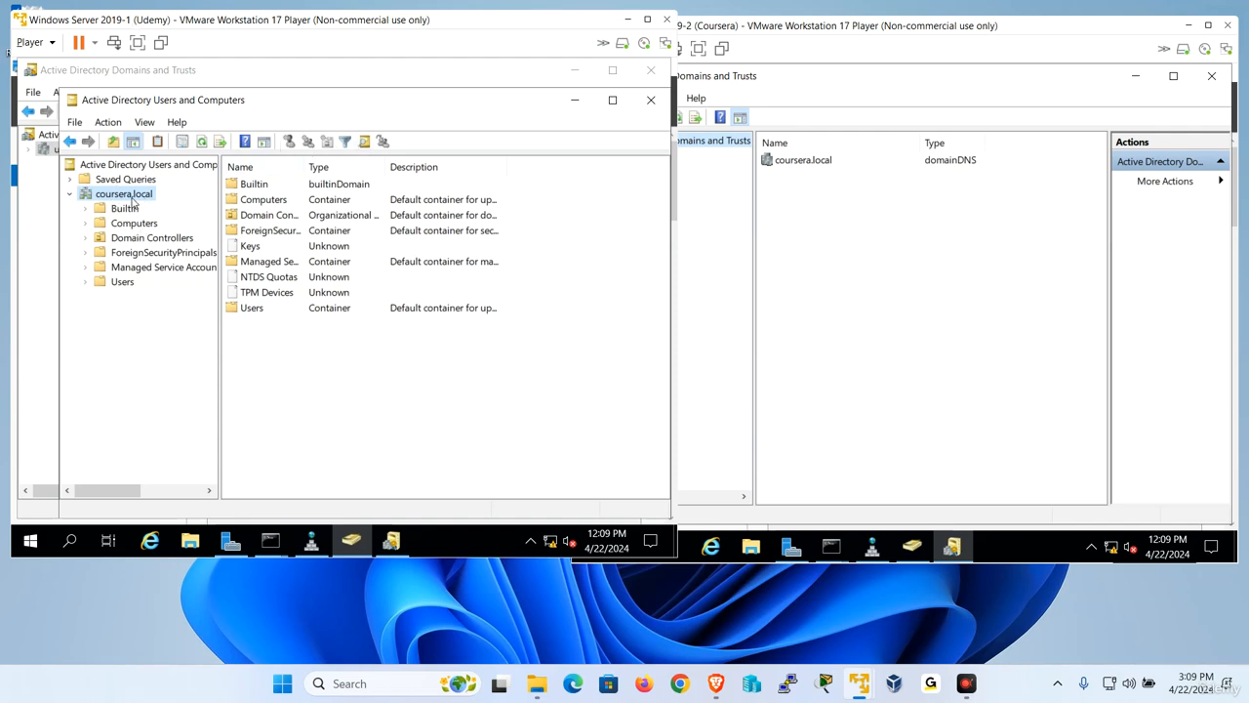
- On the Coursera server, cancel the pending domain change and reopen Active Directory Users and Computers from Server Manager
click(986, 326)
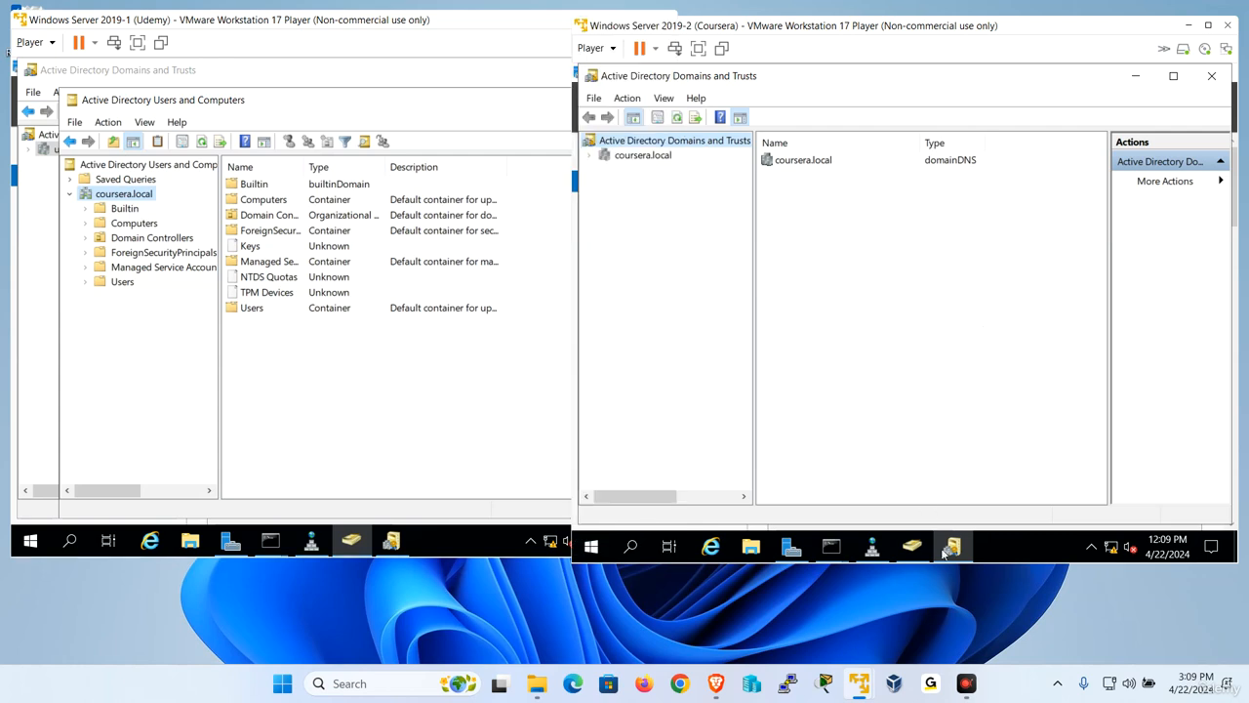
click(911, 544)
click(1017, 404)
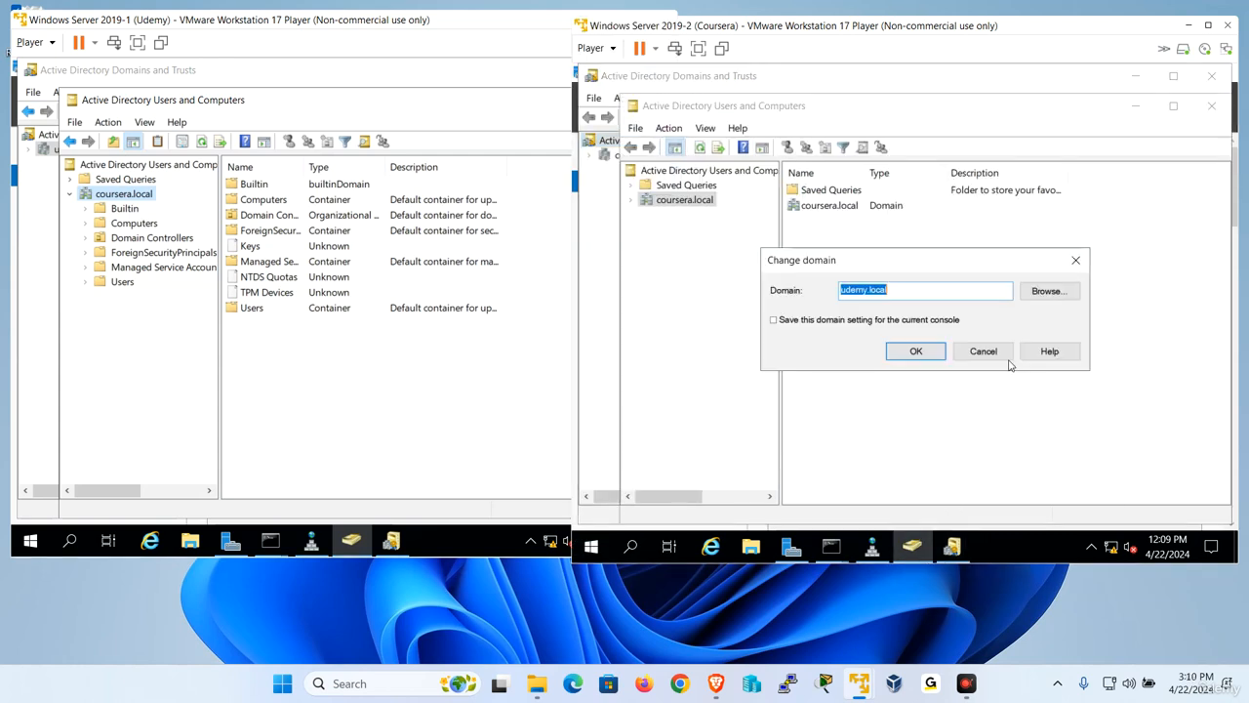
click(981, 349)
click(1213, 105)
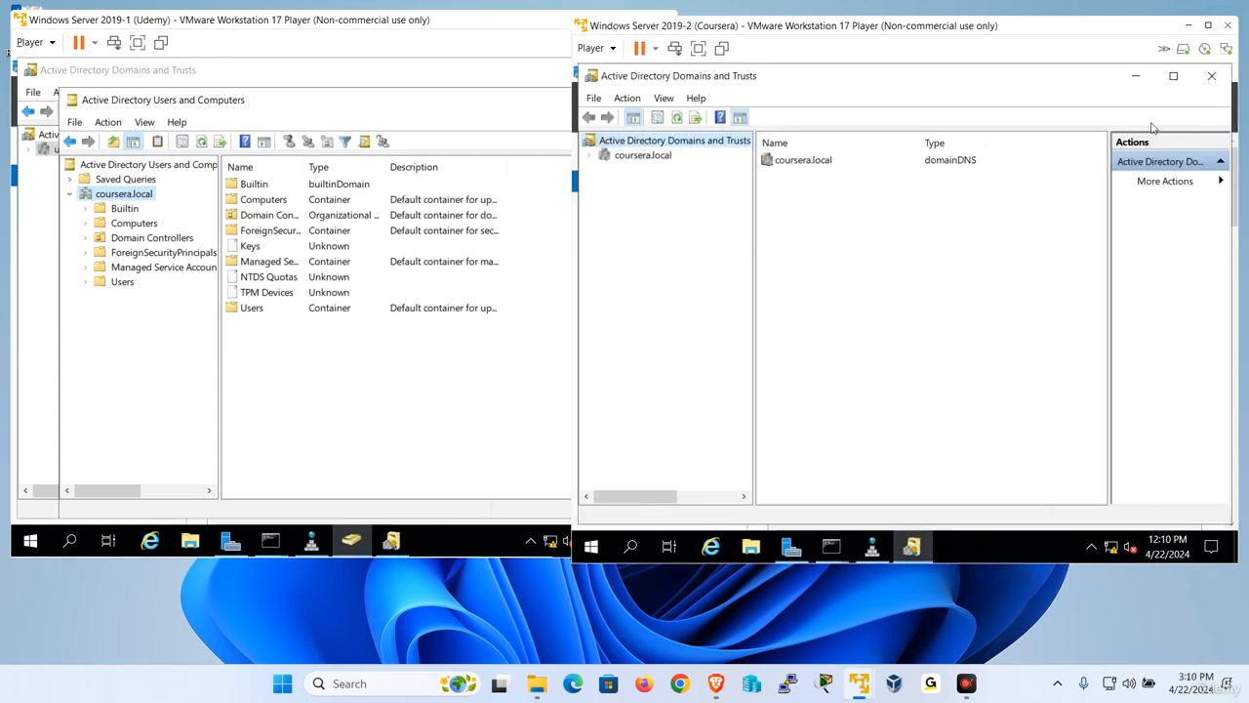
click(792, 547)
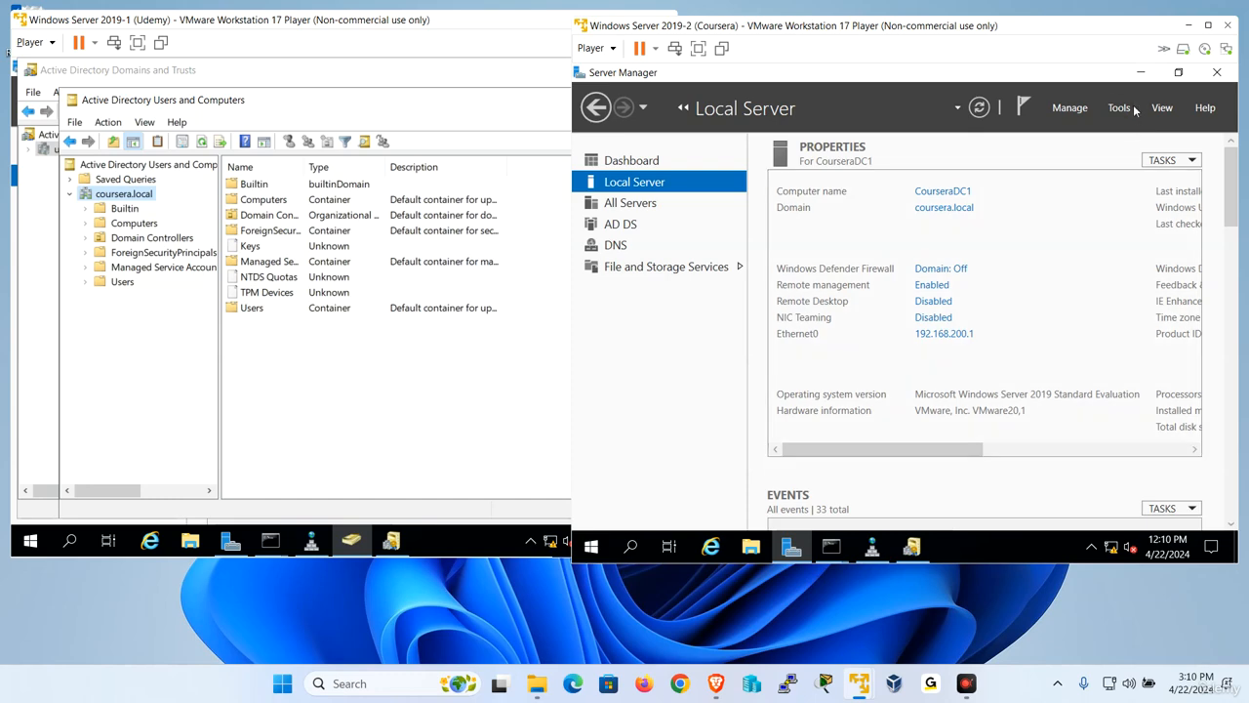
click(1130, 109)
click(1061, 203)
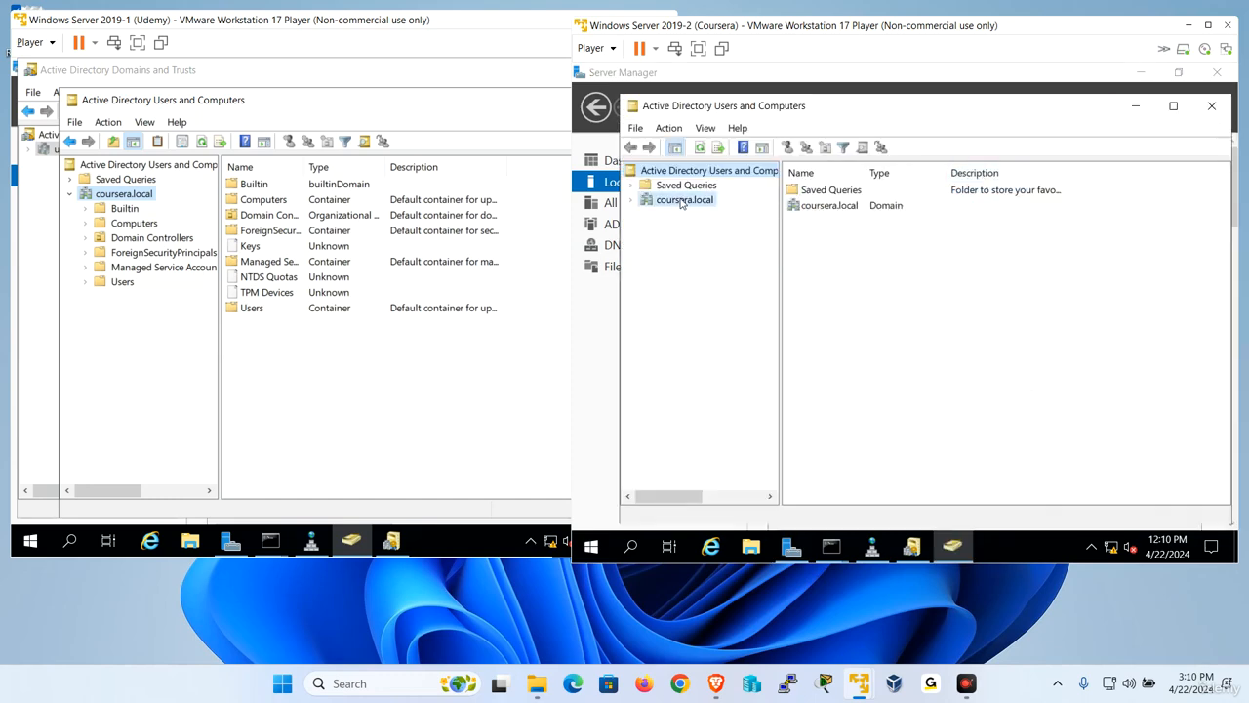
- Change the Coursera server's Active Directory Users and Computers console to the udemy.local domain and expand its containers
right_click(682, 201)
click(727, 246)
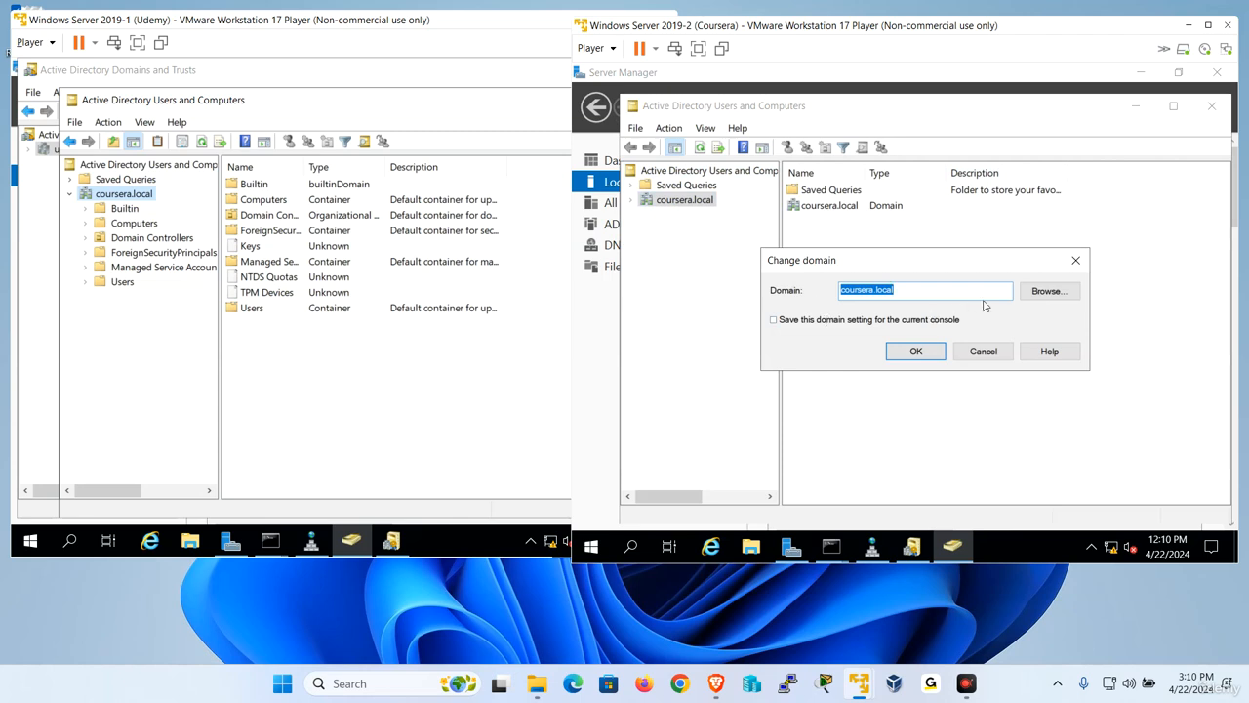
click(1048, 290)
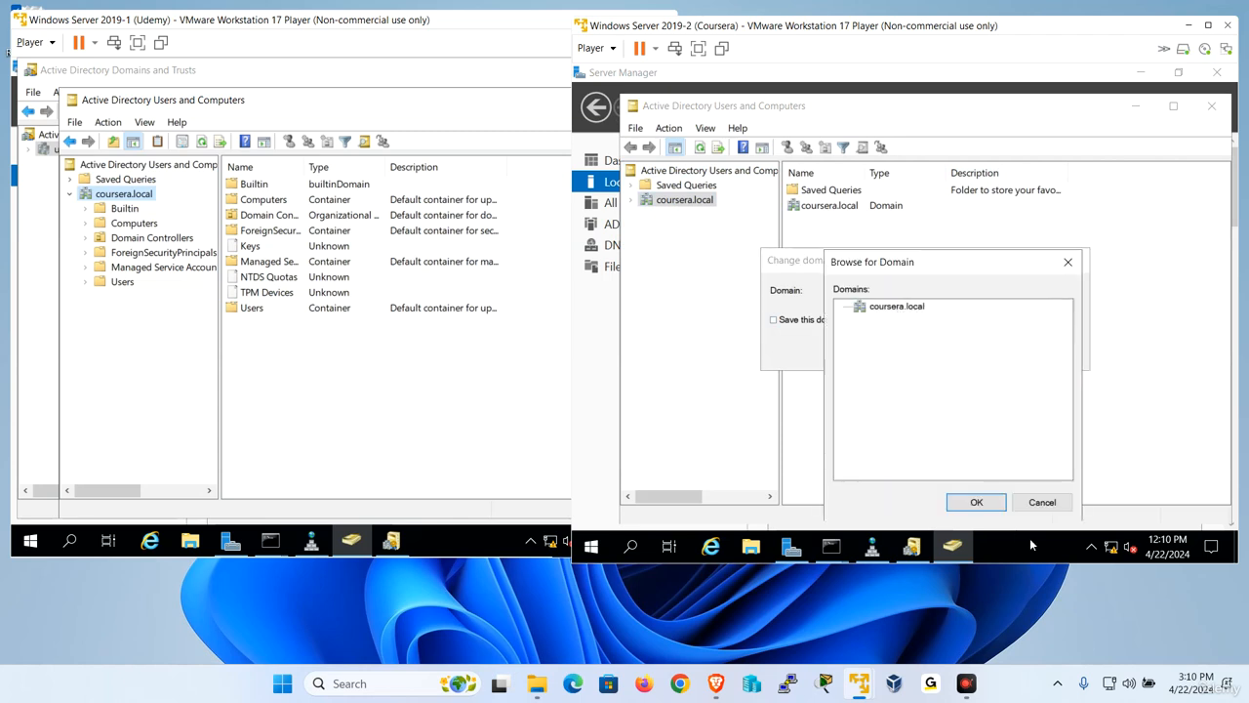
click(1041, 502)
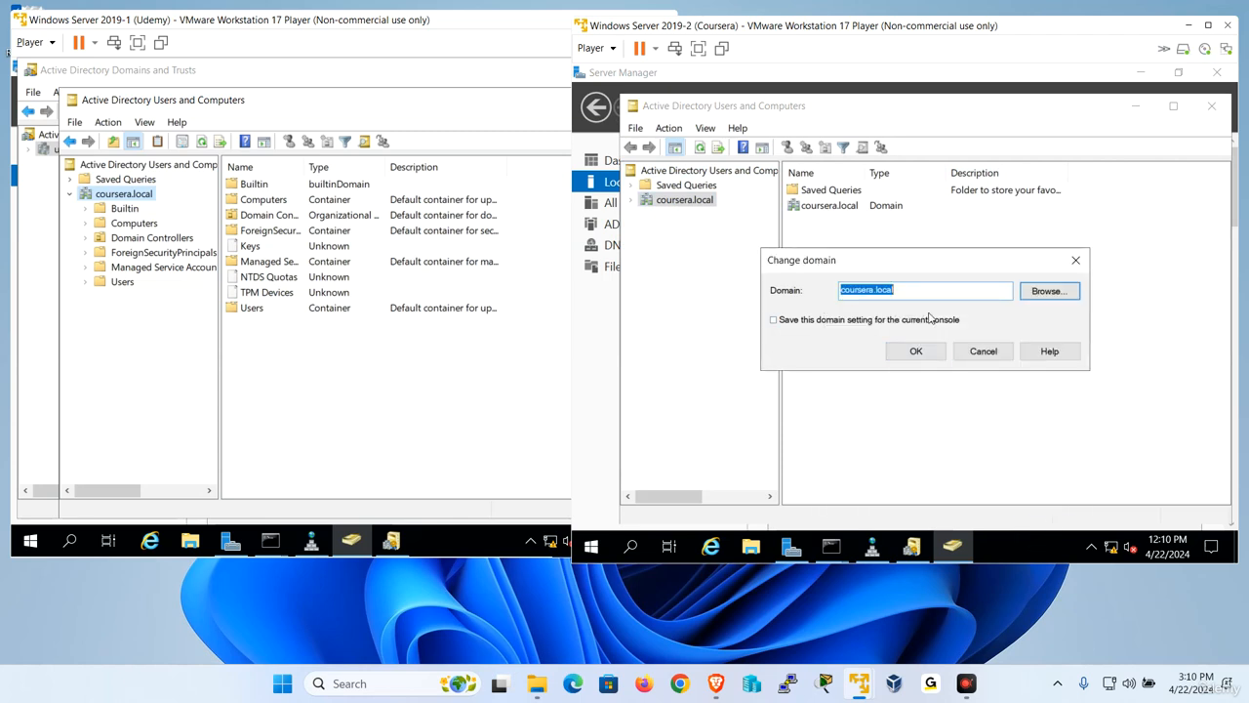
text(u)
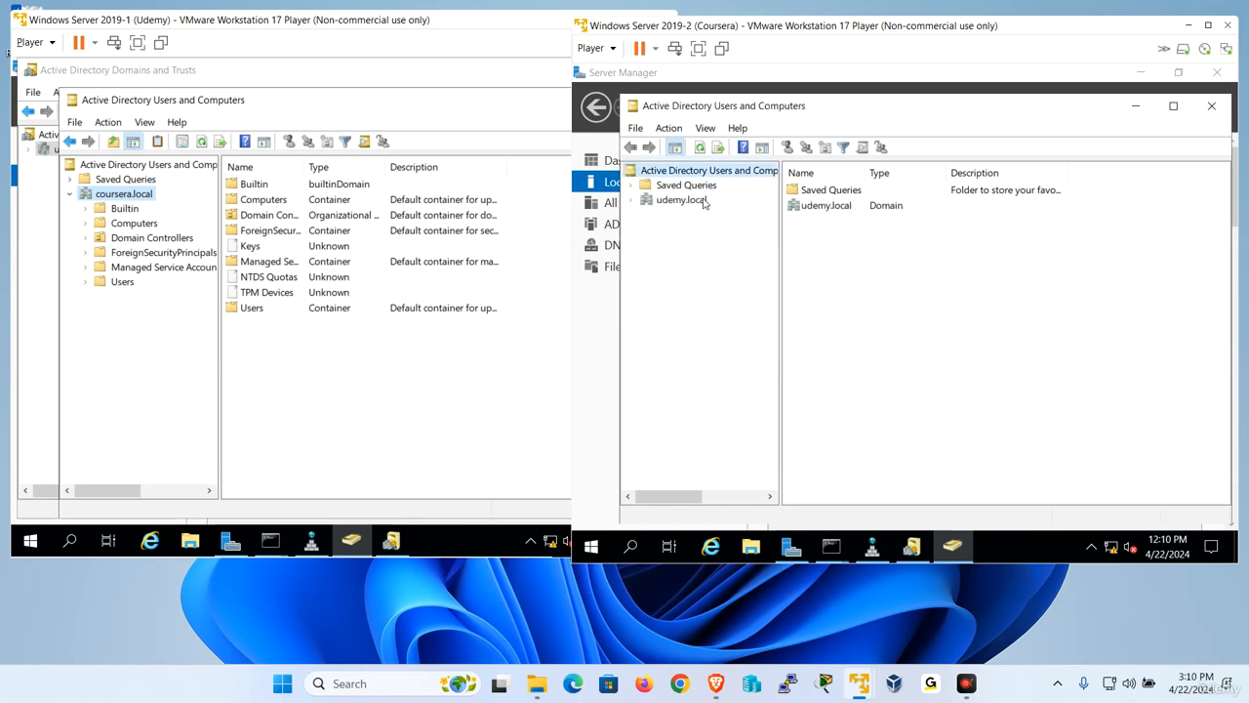
click(680, 200)
double_click(699, 200)
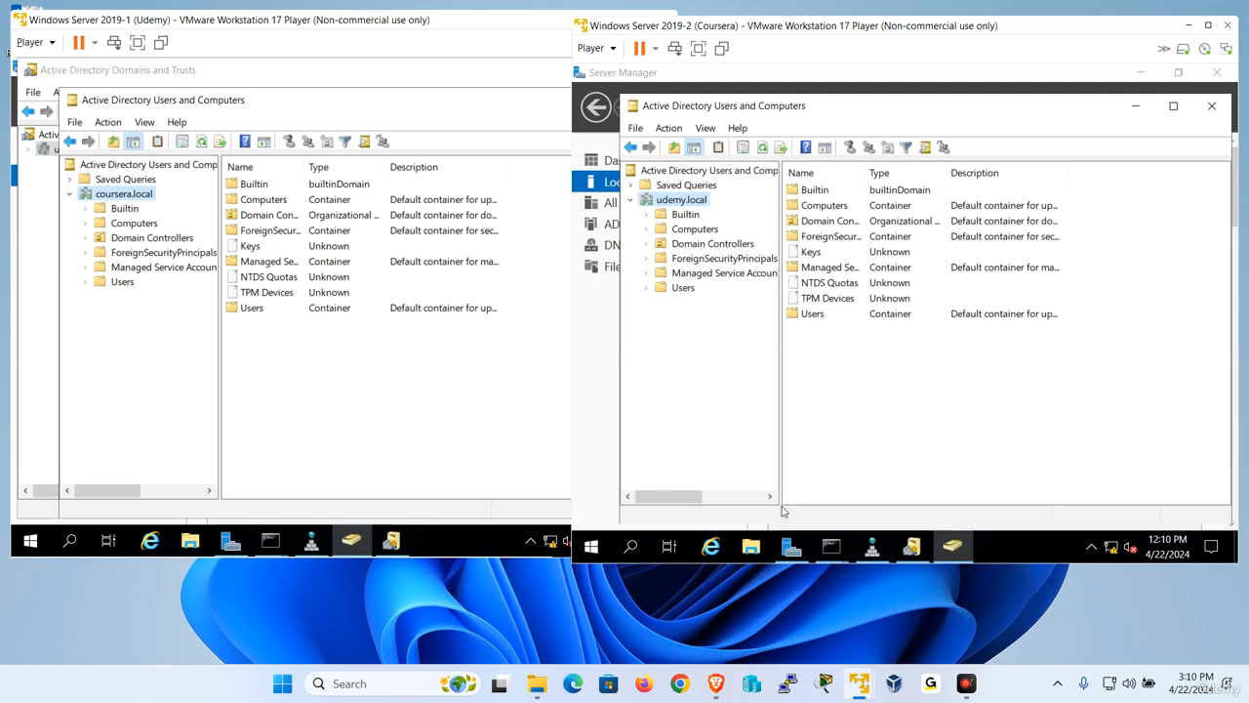
- On the Udemy server, open File Explorer and browse to Local Disk (C:)
click(191, 540)
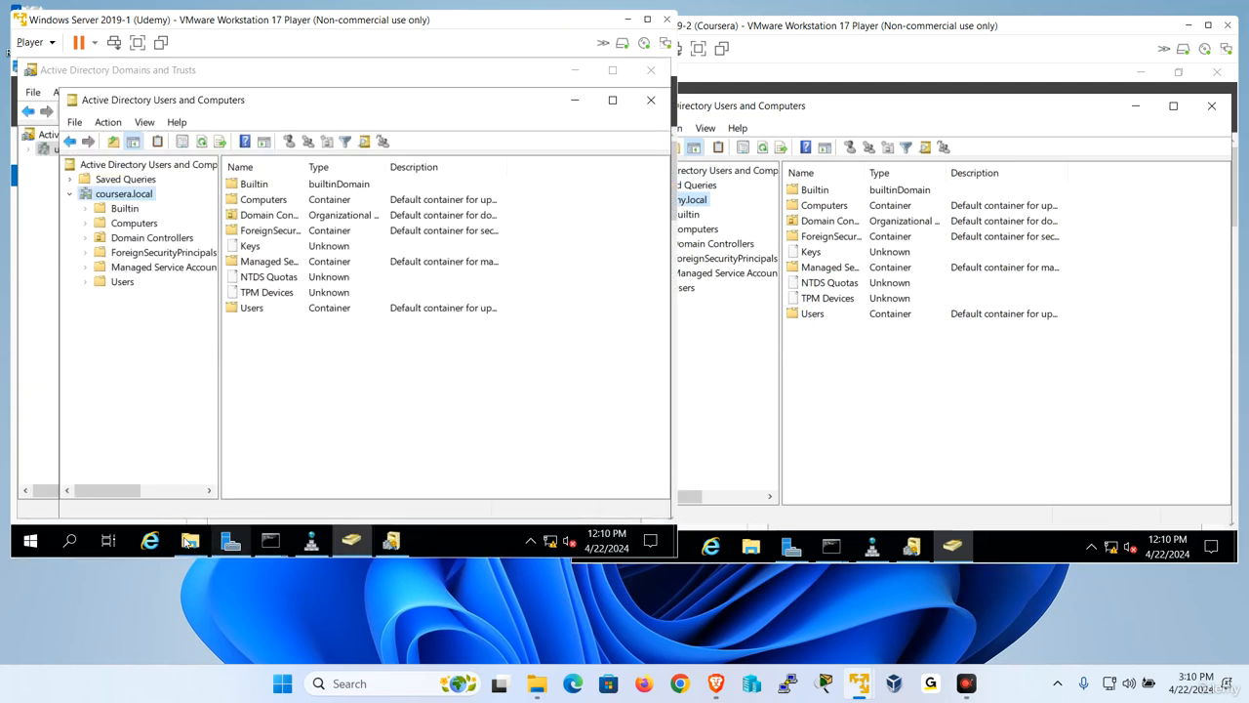
click(85, 256)
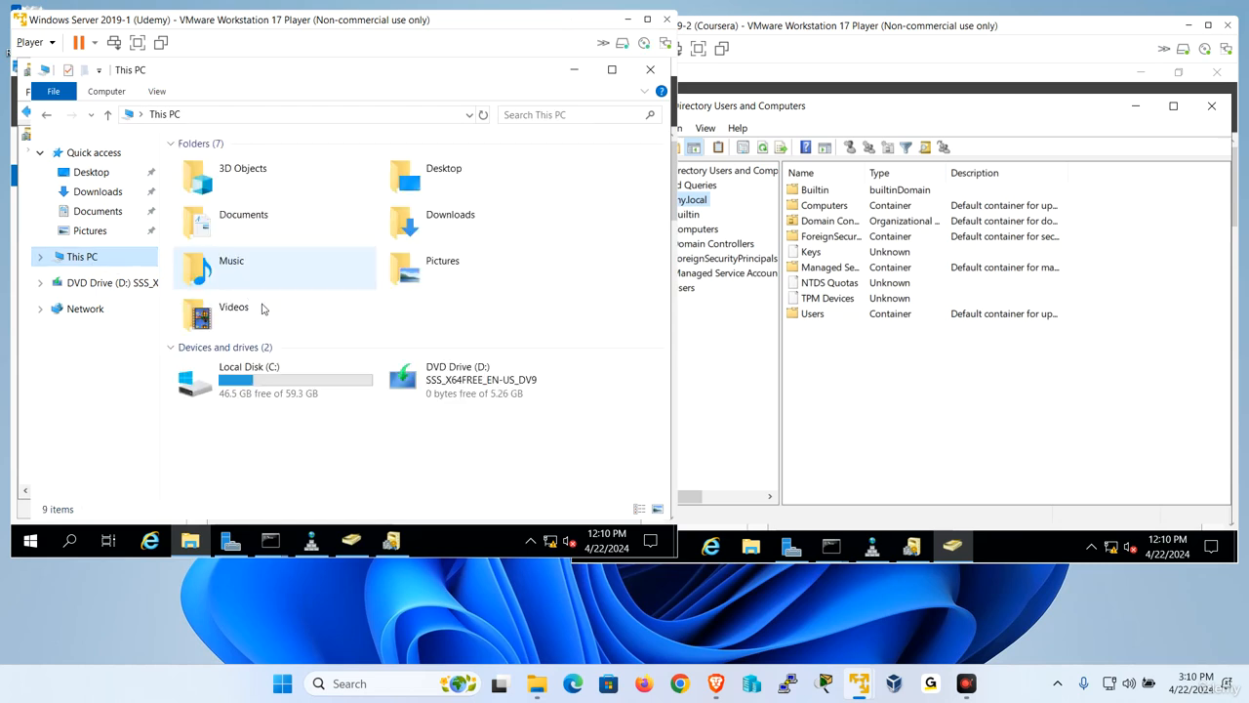
double_click(227, 389)
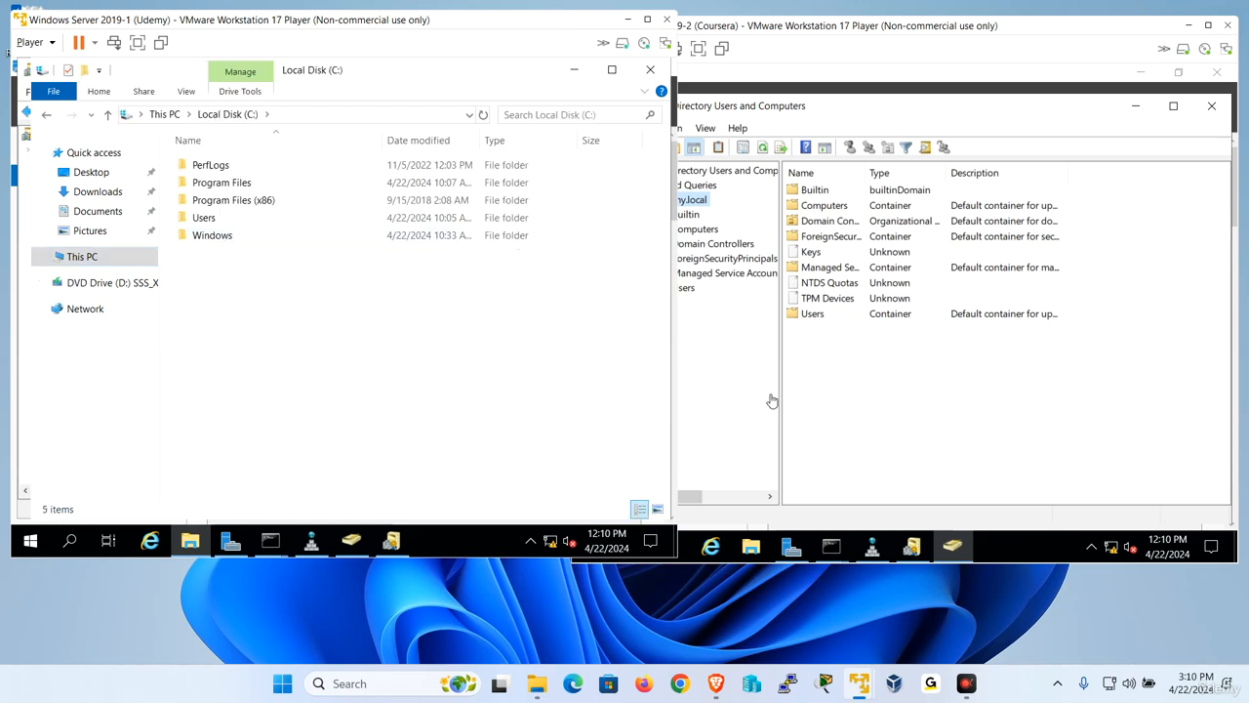
- On the Coursera server, open File Explorer and browse to Local Disk (C:)
click(954, 461)
click(750, 547)
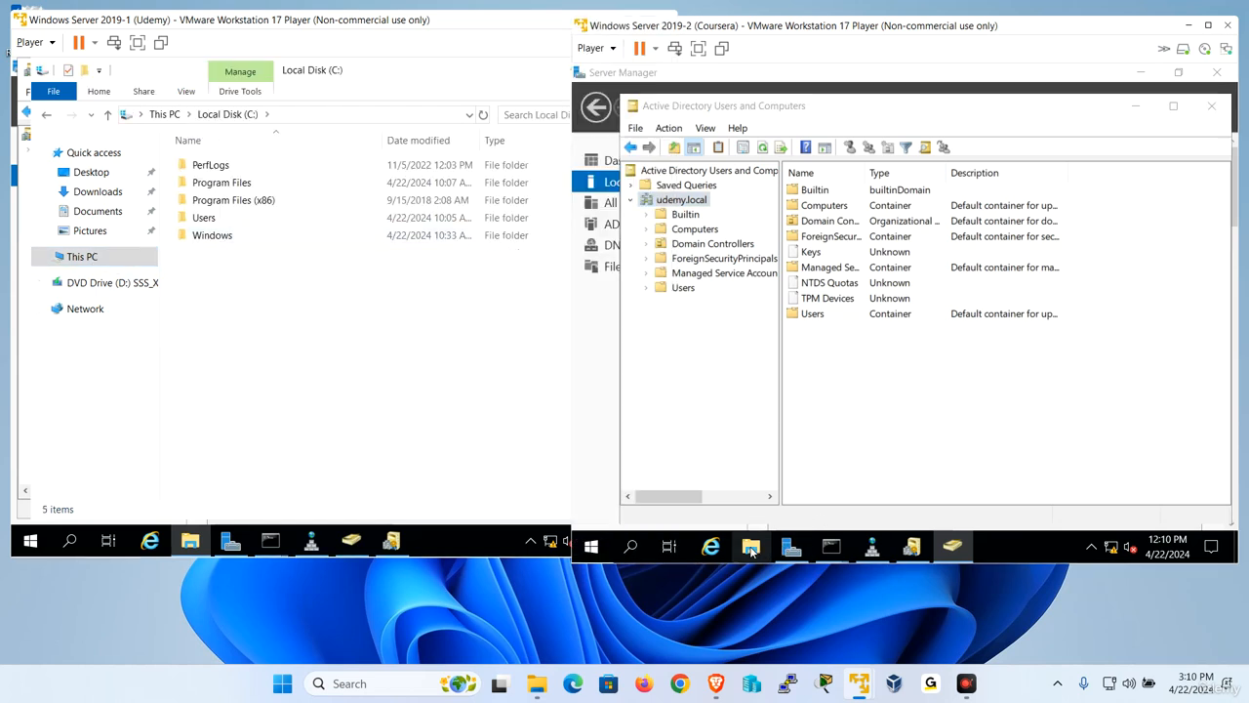
click(642, 263)
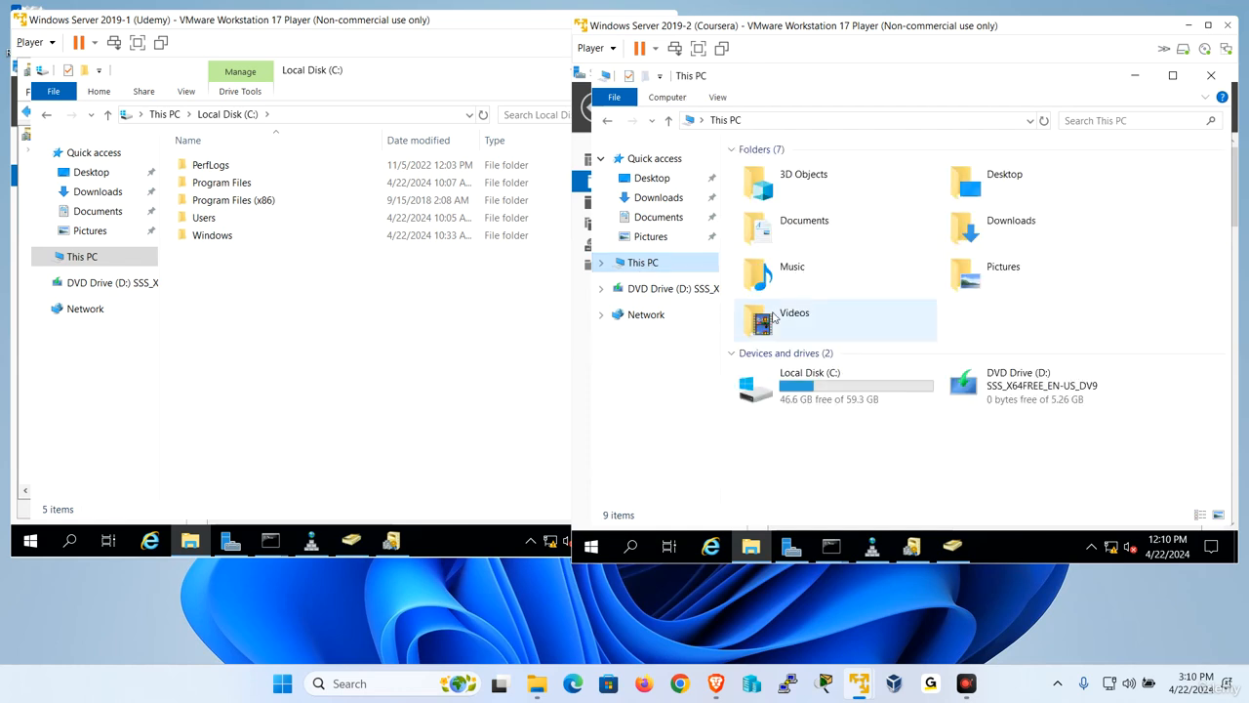
click(805, 388)
double_click(805, 387)
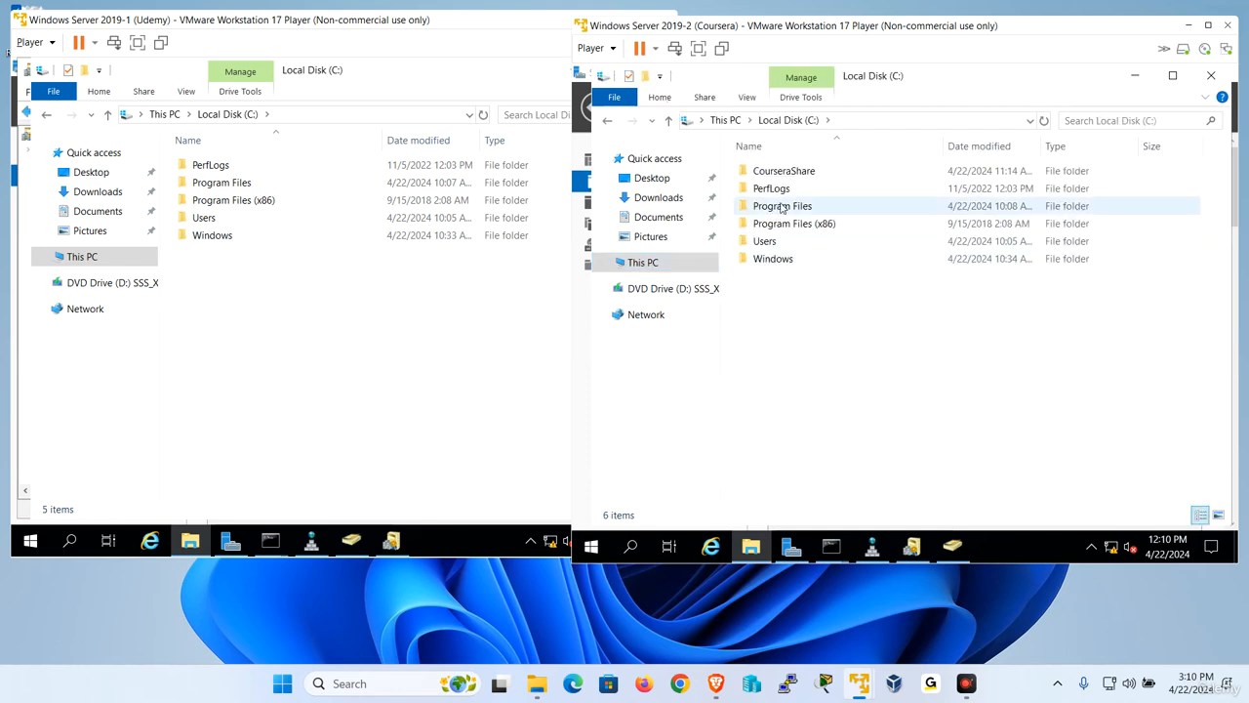
- Enable sharing of the CourseraShare folder in its advanced sharing settings
right_click(796, 175)
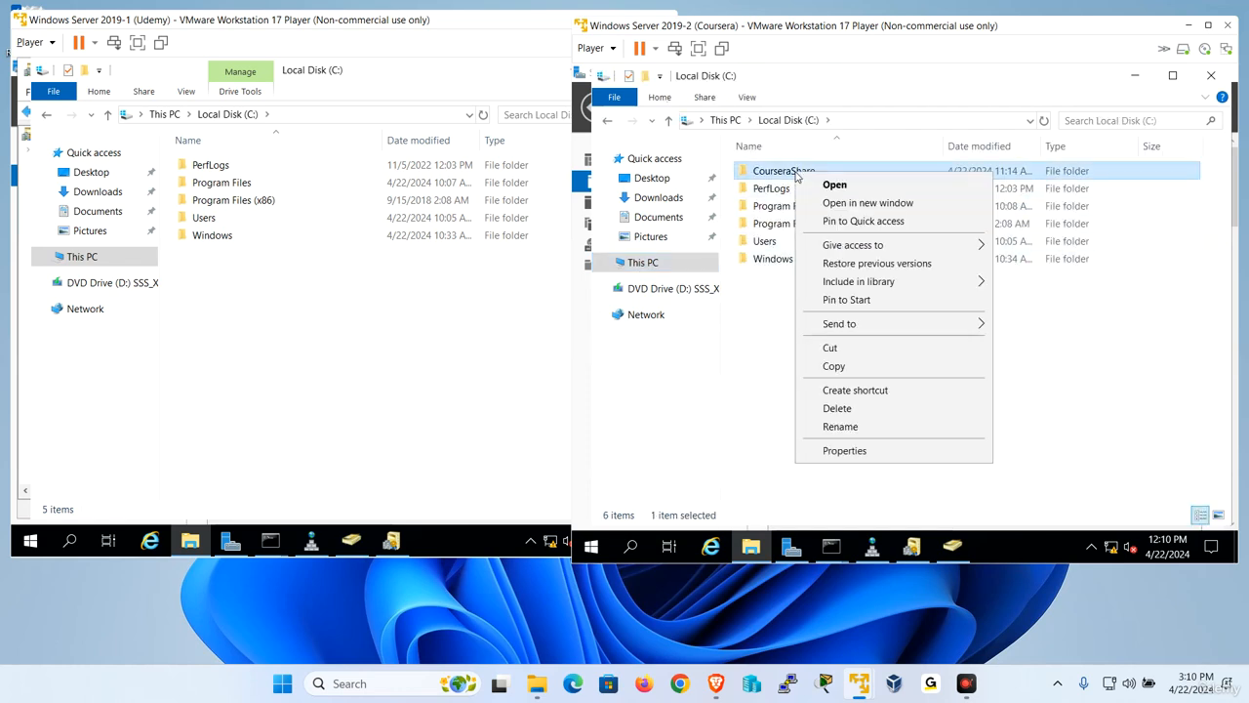
click(860, 454)
click(875, 177)
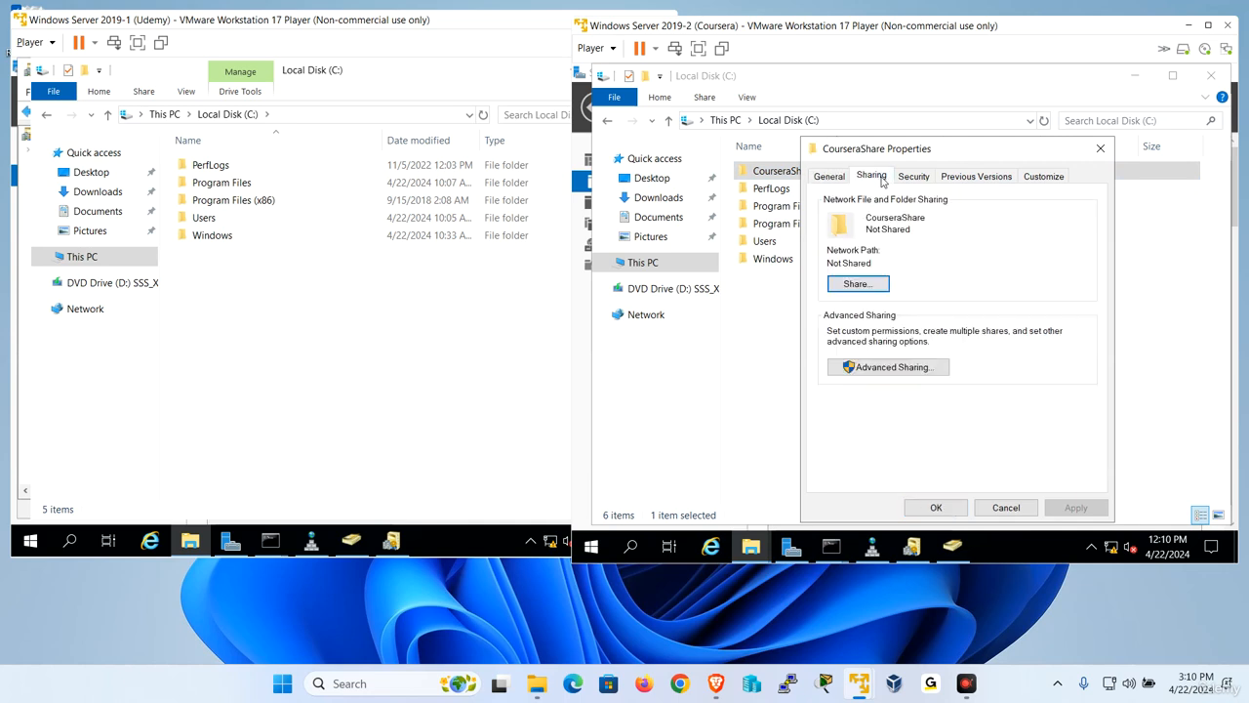
click(890, 367)
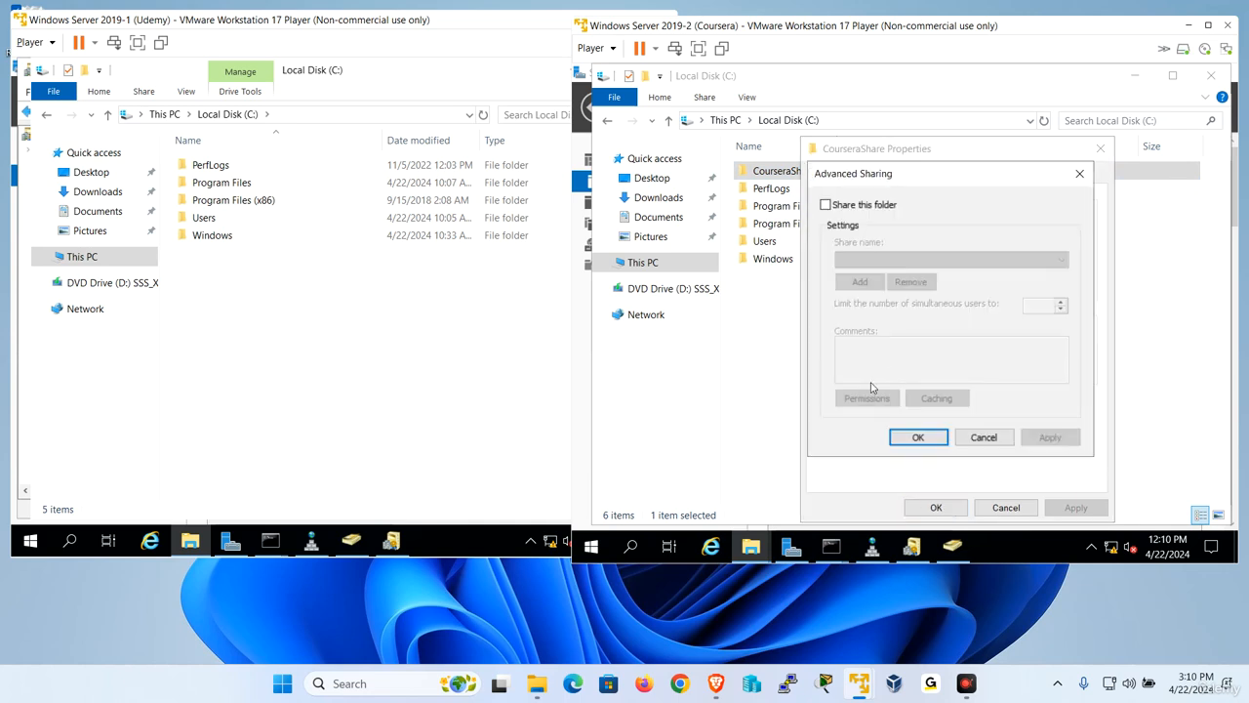
click(826, 205)
- Start adding an account to the CourseraShare share permissions, set the search location to udemy.local, and list its users and groups
click(867, 399)
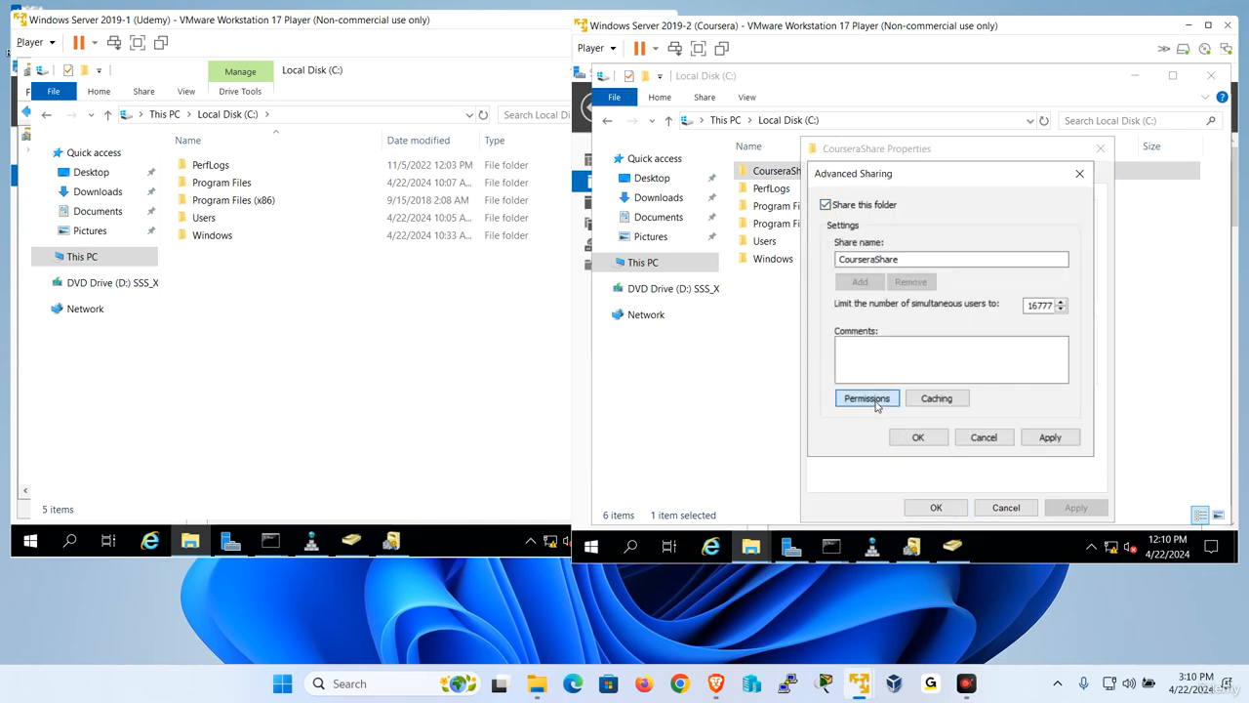
click(995, 324)
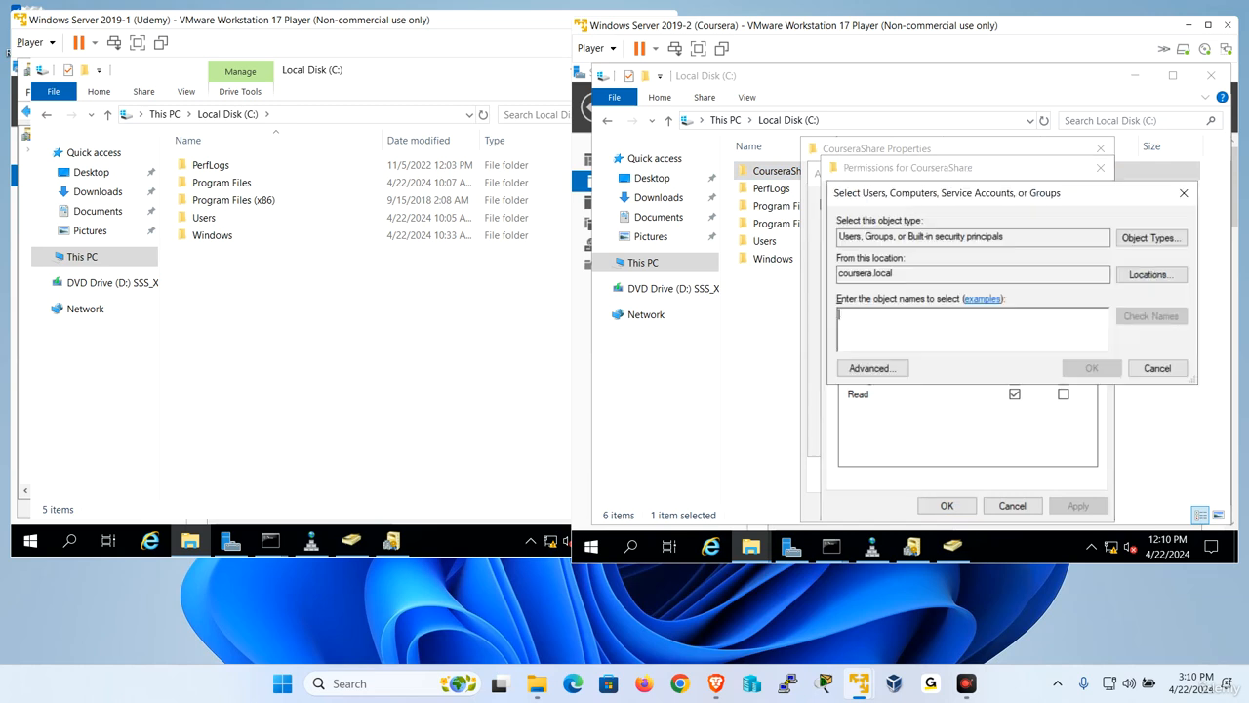
click(1156, 276)
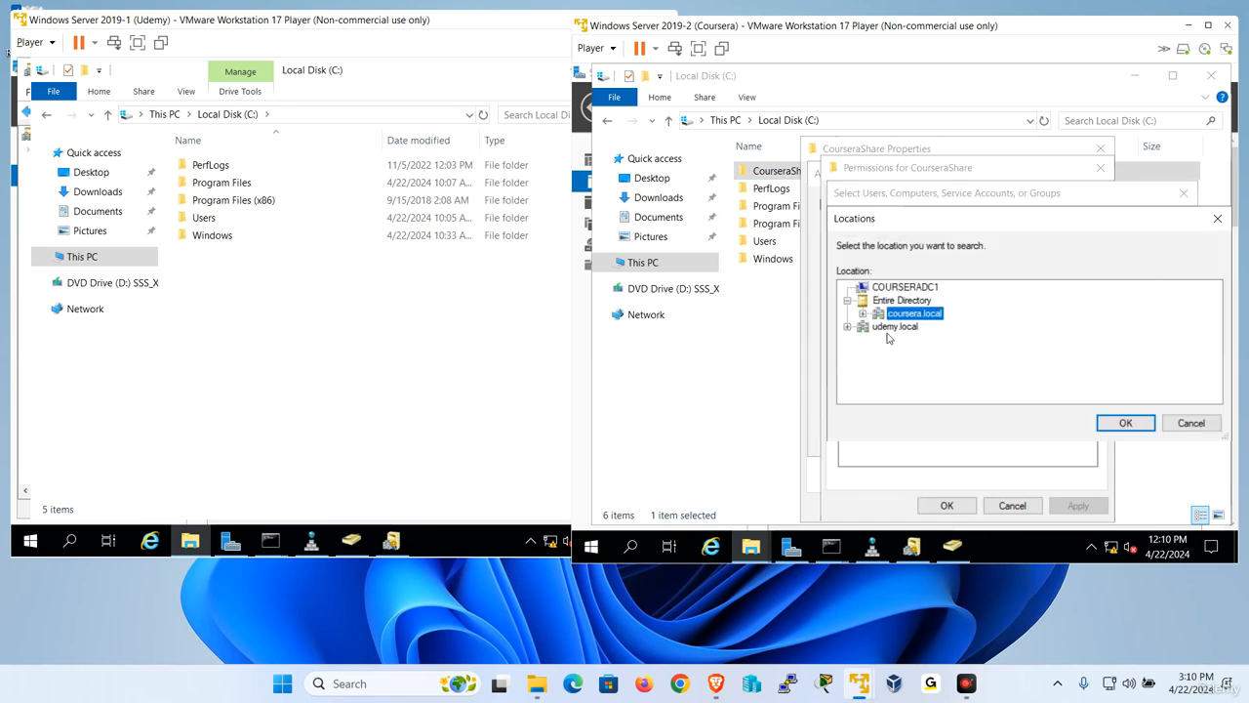
click(893, 327)
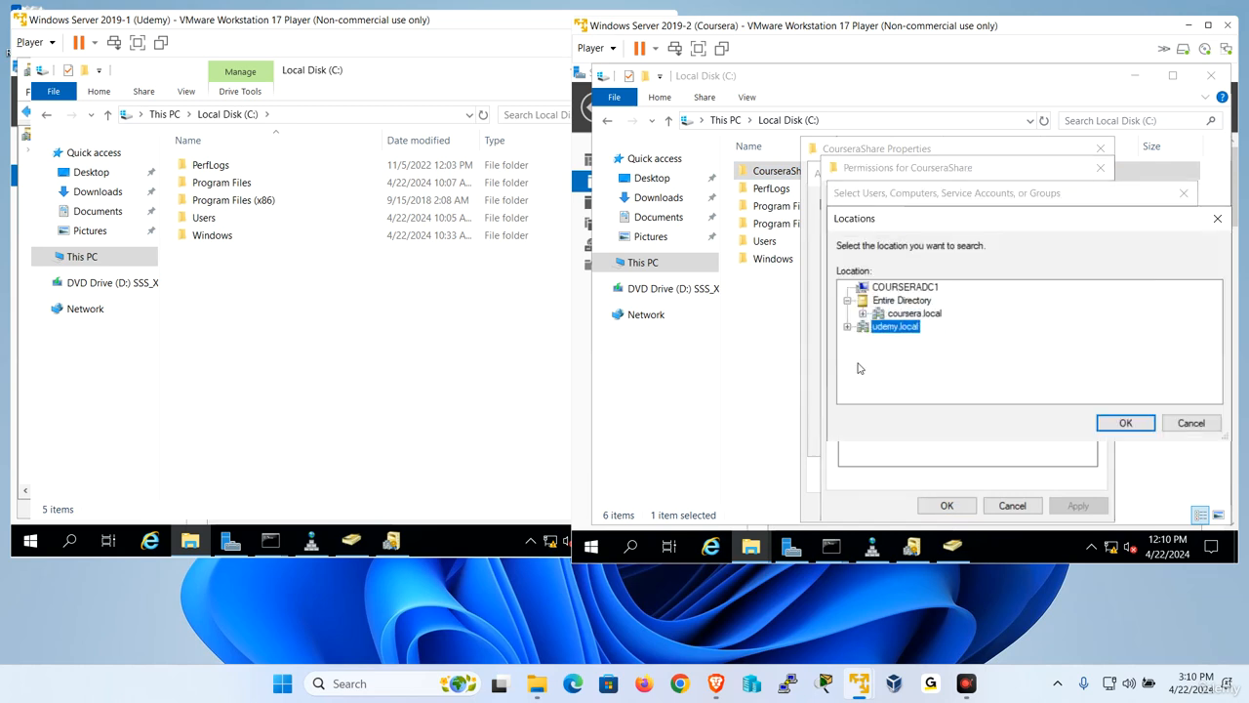
click(1125, 422)
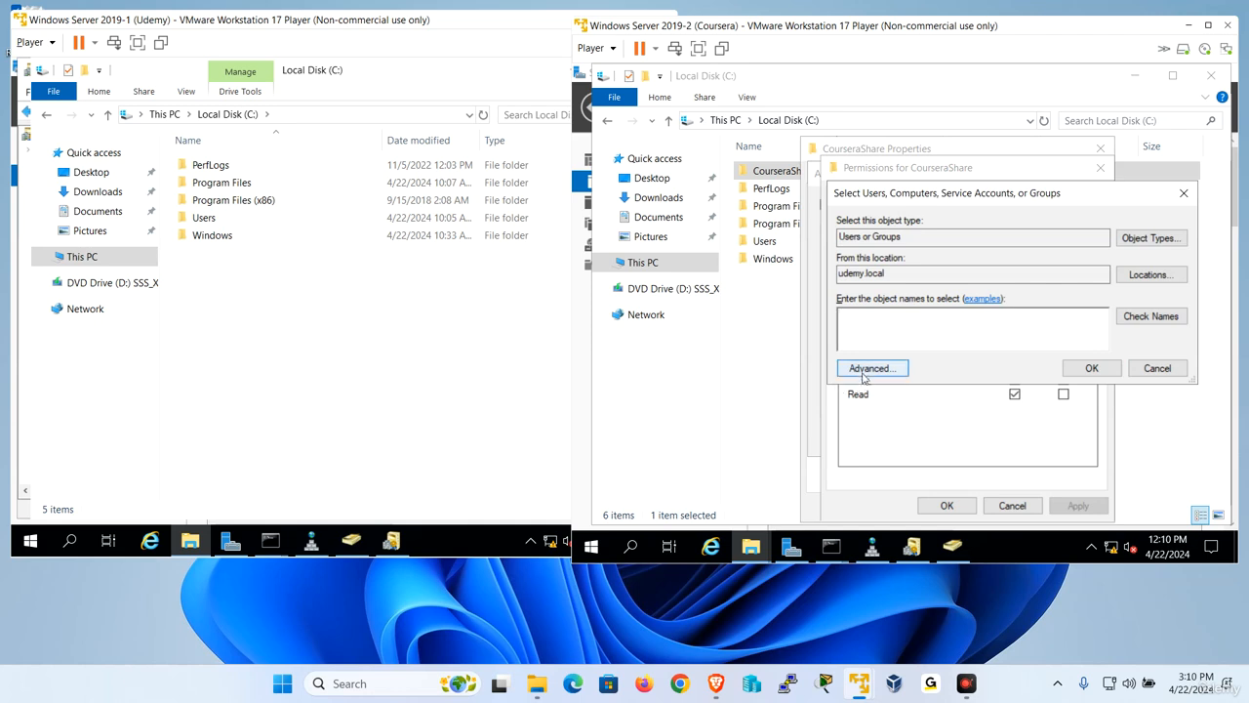
click(863, 376)
click(1192, 229)
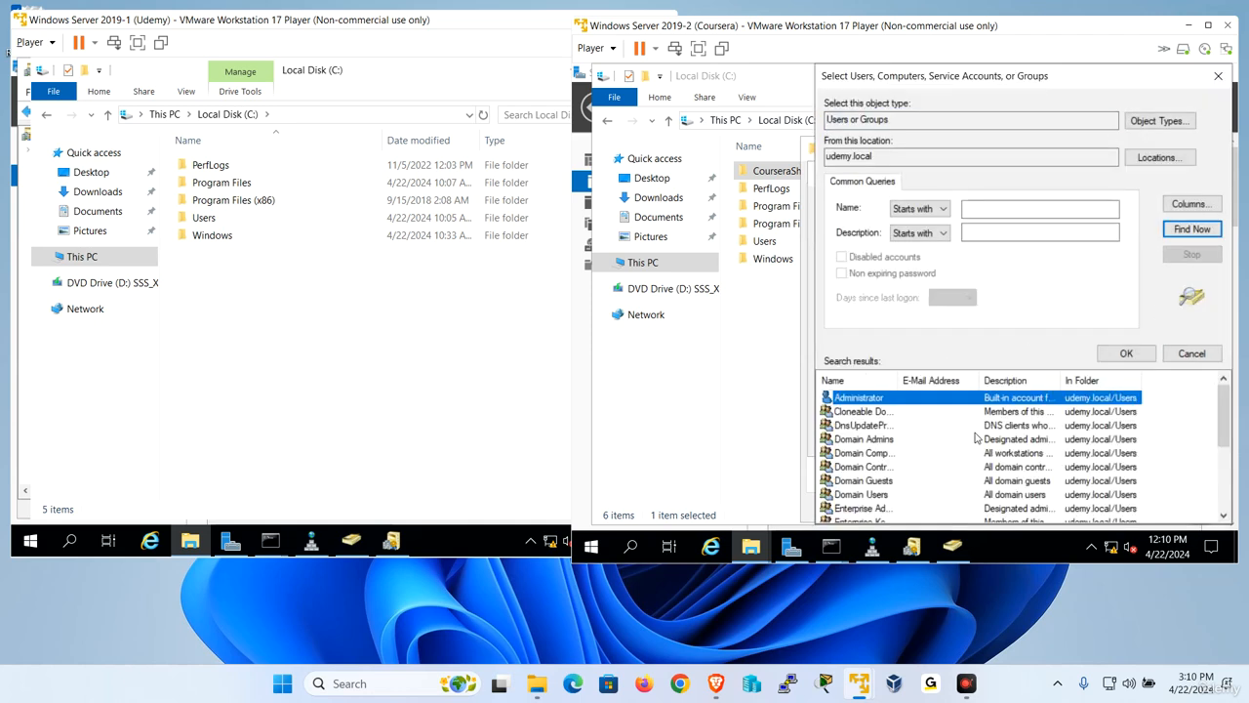
scroll(976, 438, down, 5)
- On the Udemy server, create a new folder named Udemy on Local Disk (C:)
click(262, 322)
right_click(275, 301)
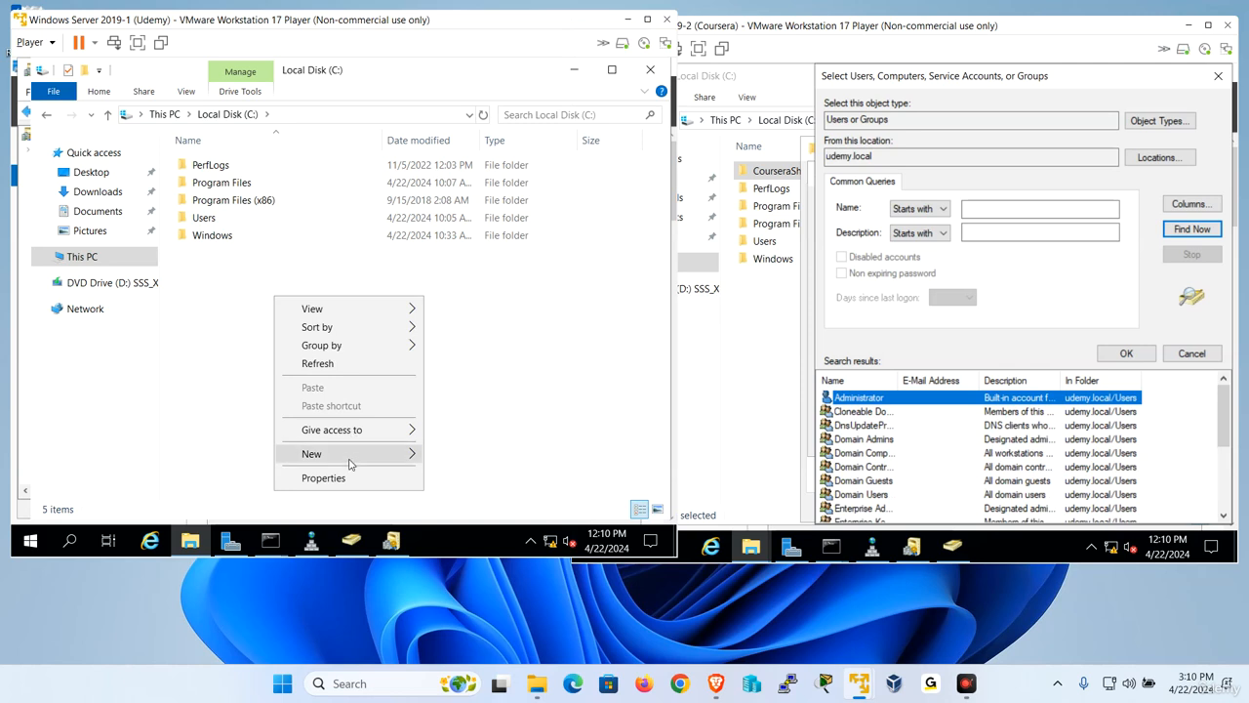
mouse_move(349, 457)
click(497, 341)
text(Udemy)
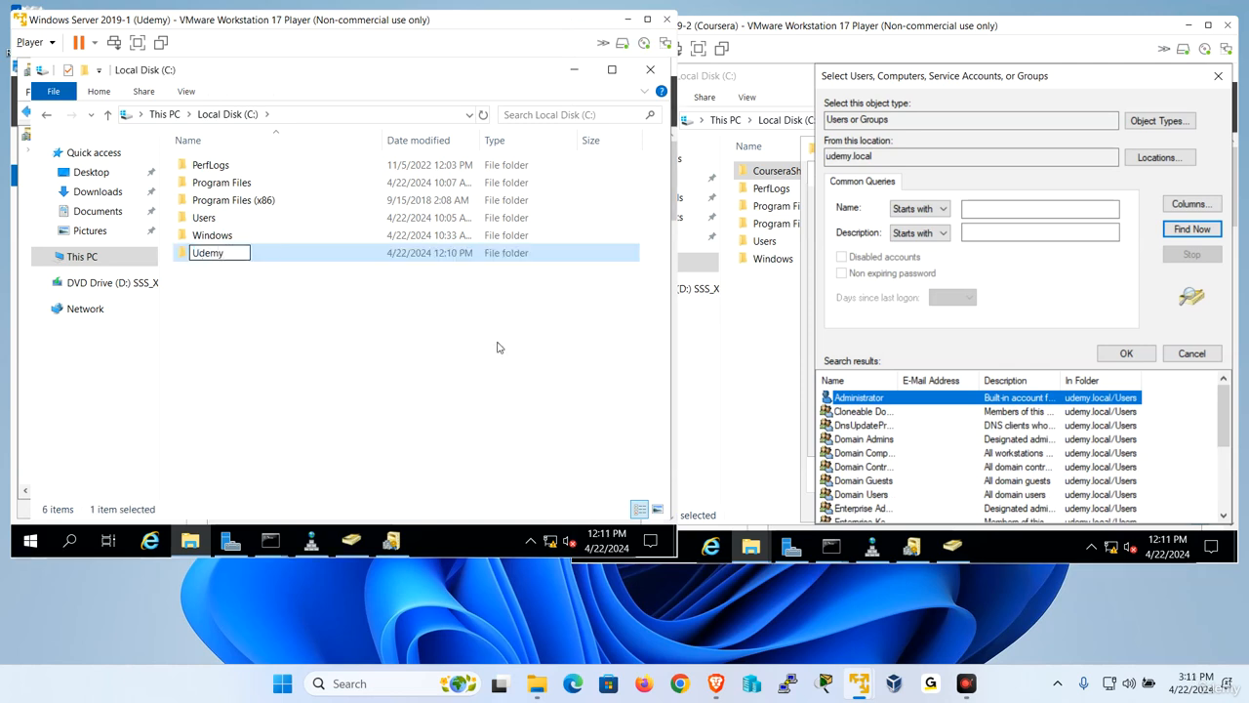
key(Return)
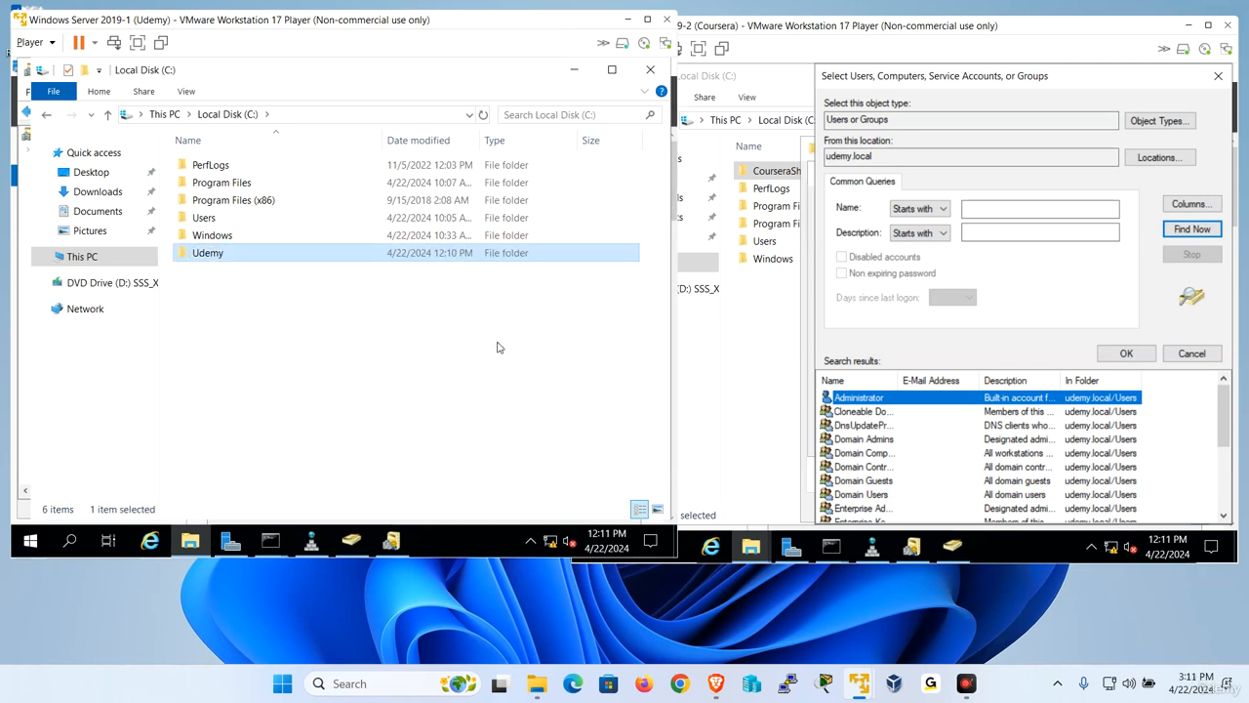
- In the Udemy folder, create a text document named Udemy and save it with the text "udemy"
key(Return)
right_click(371, 271)
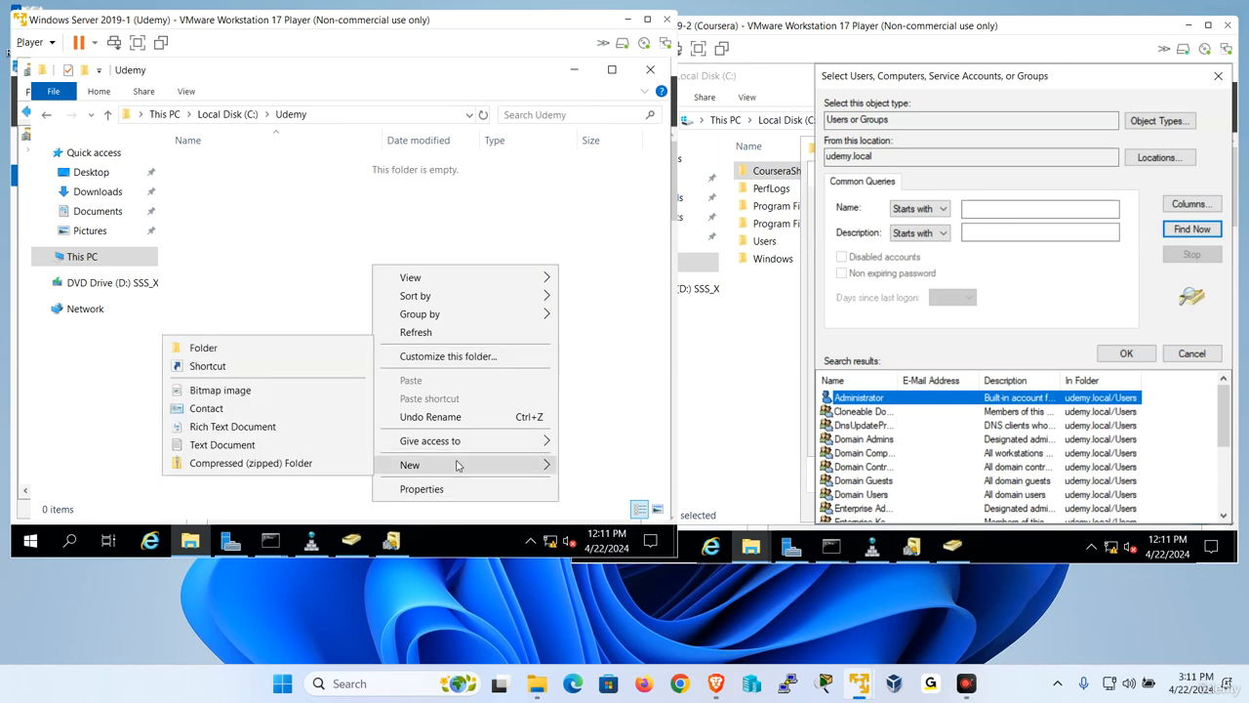
click(196, 444)
key(BackSpace)
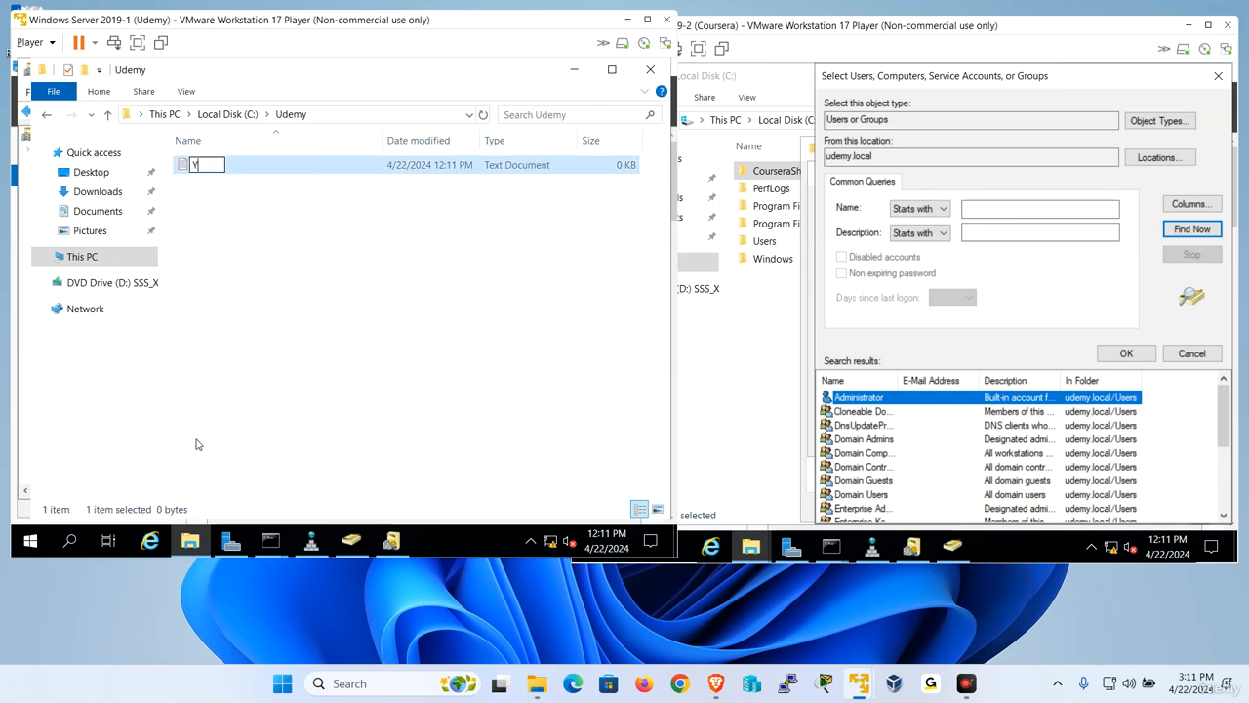
text(Udemy)
key(Return)
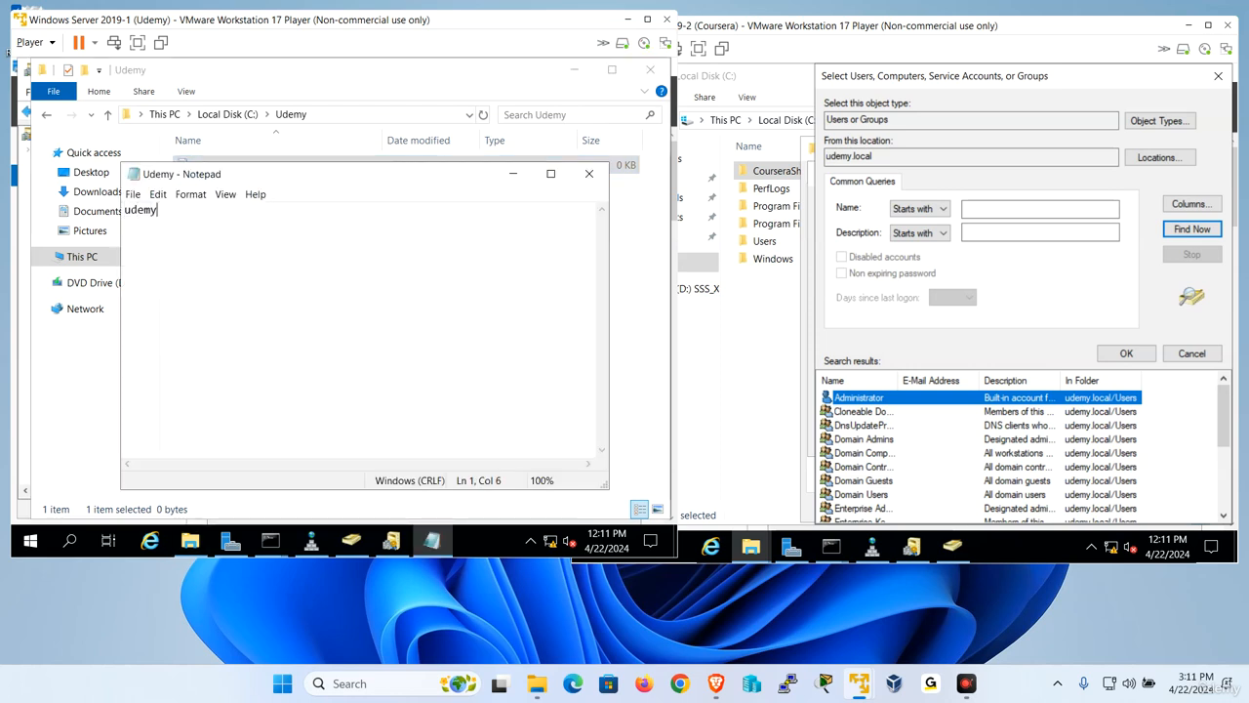
click(588, 173)
click(305, 312)
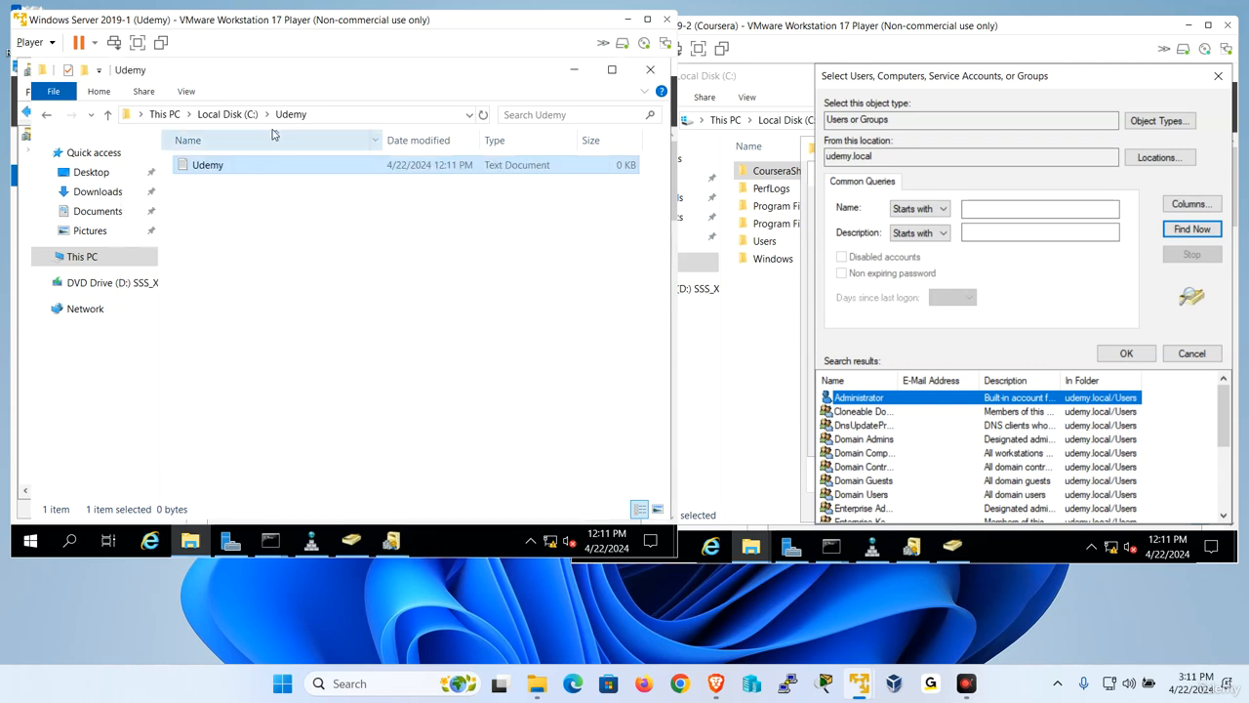
- Enable sharing of the Udemy folder on Local Disk (C:) in its advanced sharing settings
click(228, 114)
right_click(233, 226)
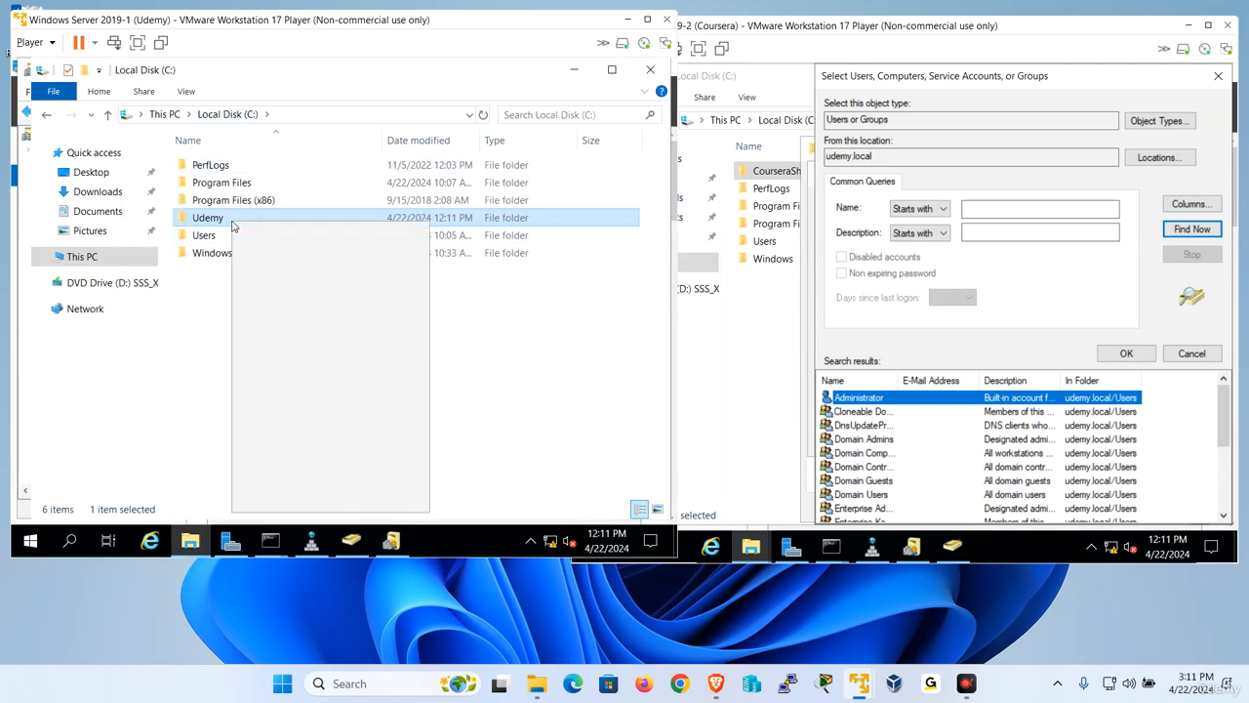
click(293, 499)
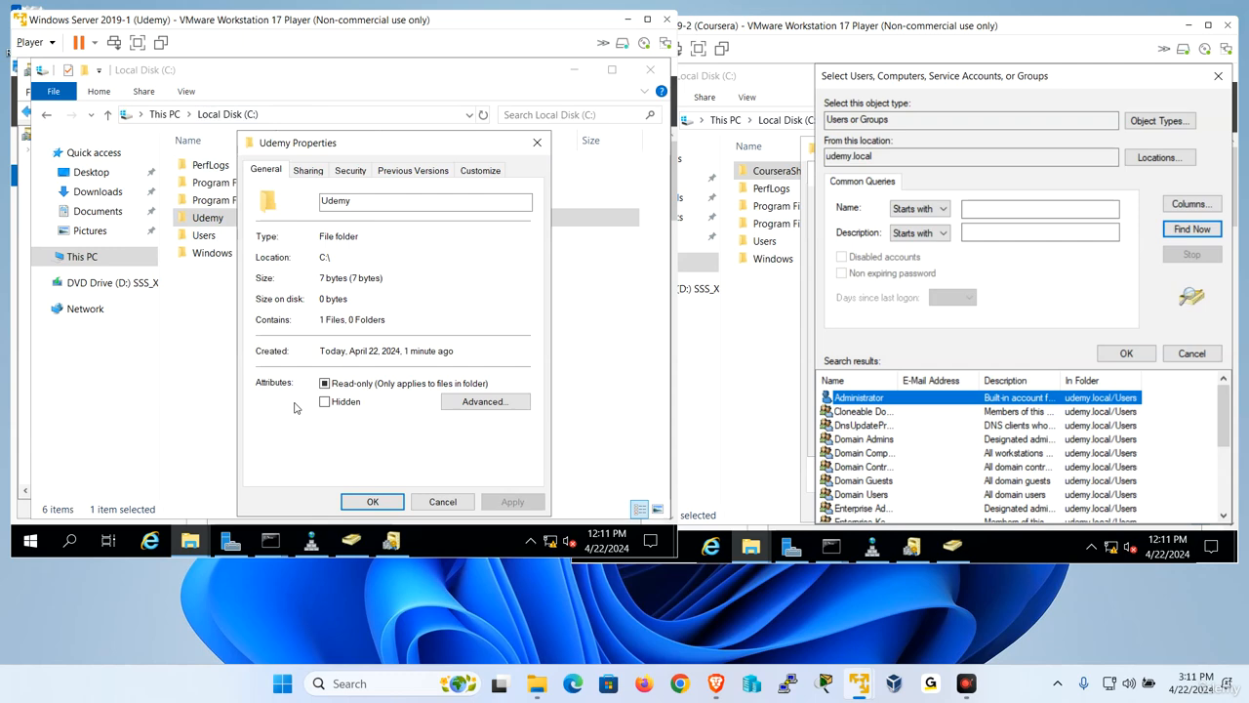
click(308, 170)
click(316, 363)
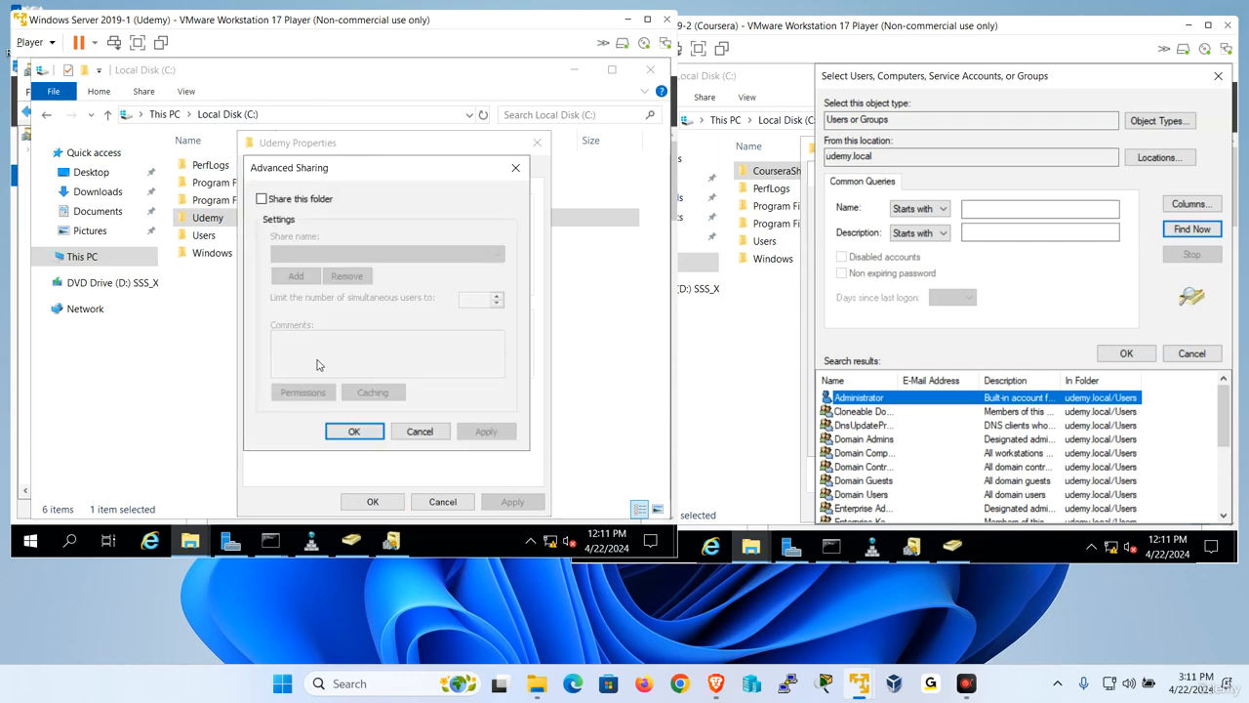
click(295, 202)
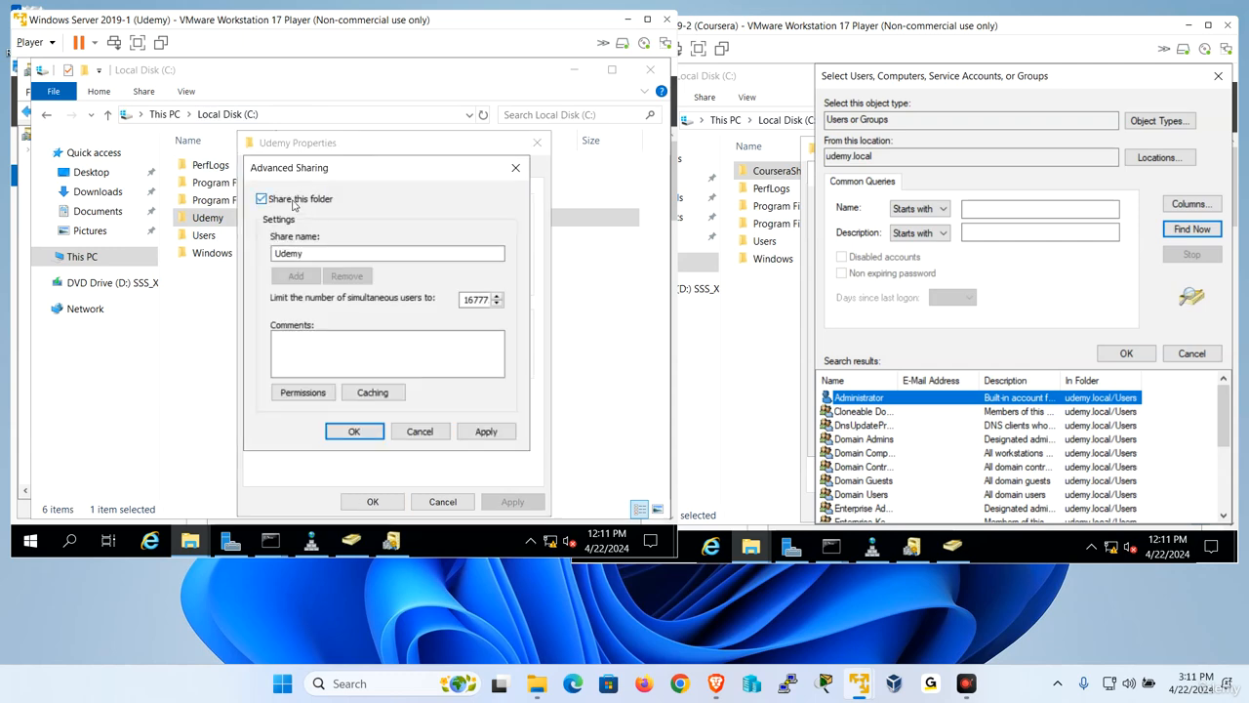
- Start adding an account to the Udemy share permissions and select coursera.local as the search location
click(312, 398)
click(435, 315)
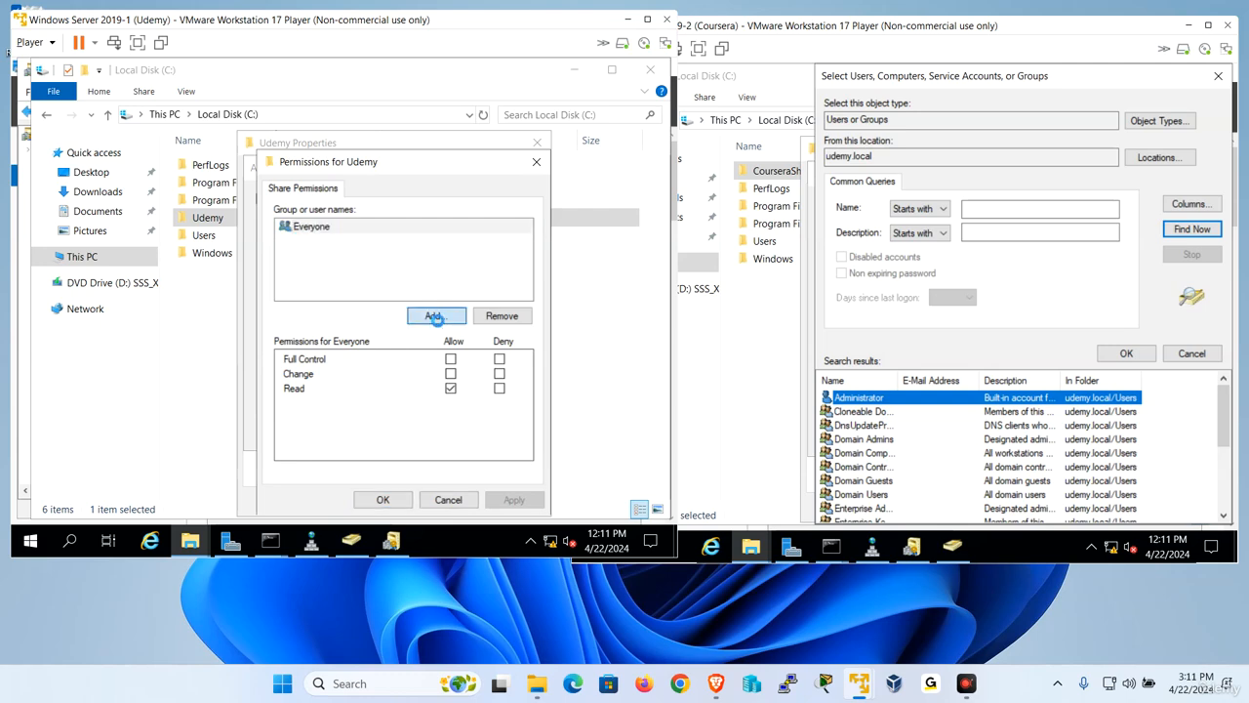
click(584, 270)
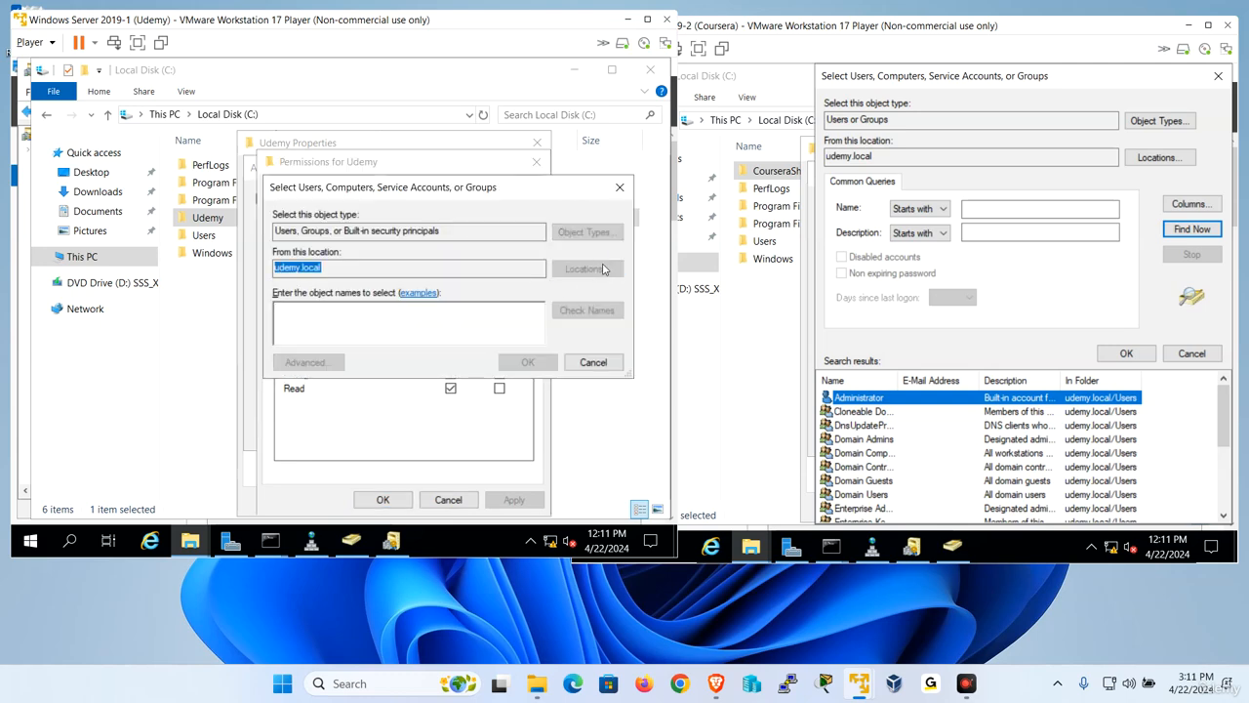
click(322, 322)
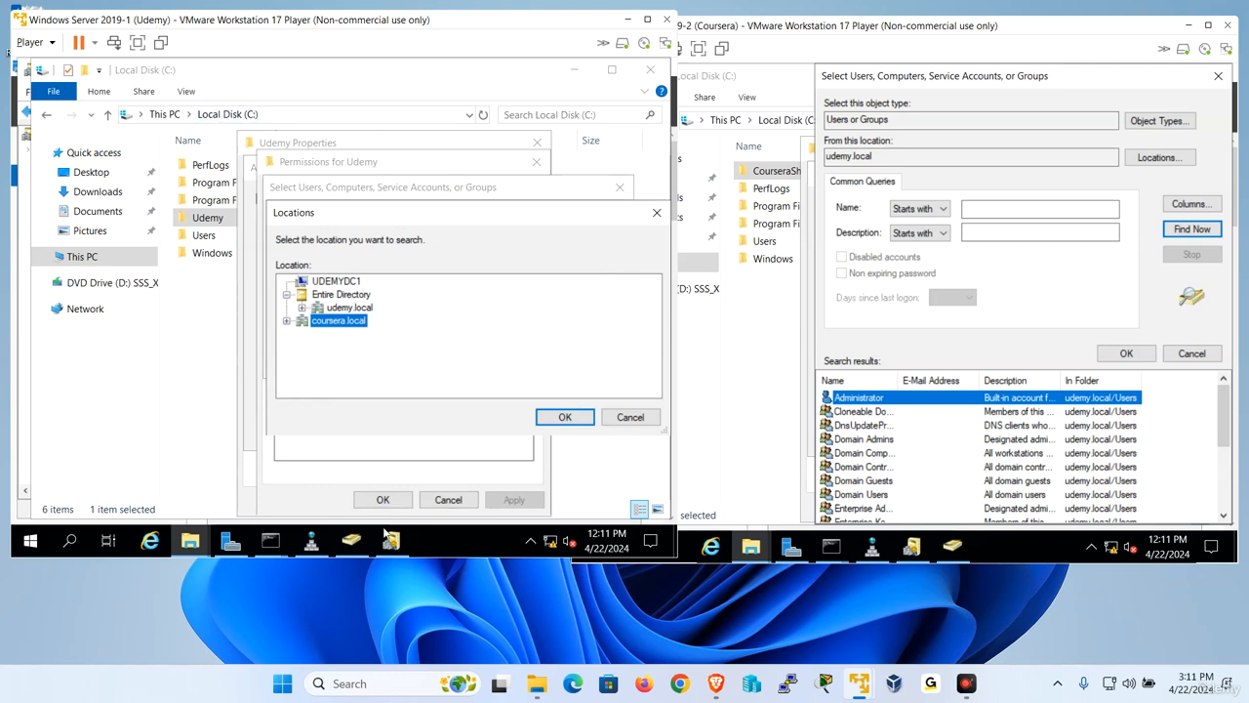
- In Active Directory Users and Computers on the Udemy server, change the managed domain to udemy.local
click(351, 540)
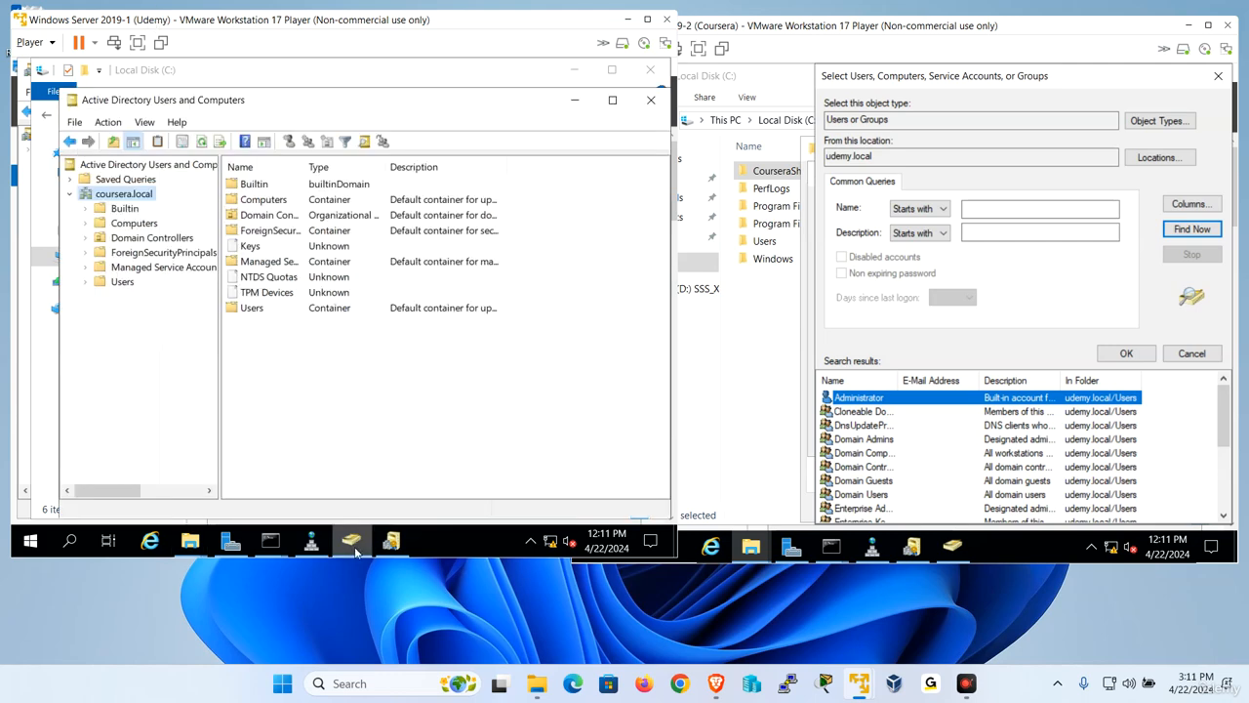
right_click(134, 199)
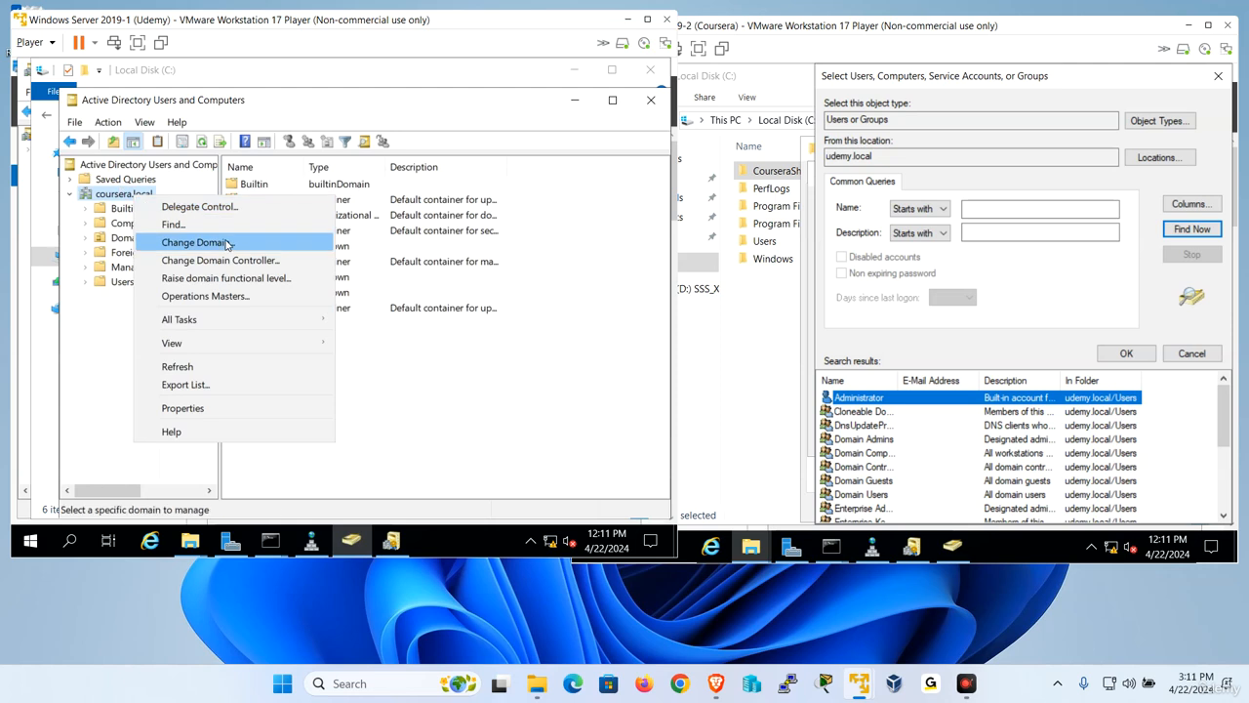
click(195, 242)
text(ud)
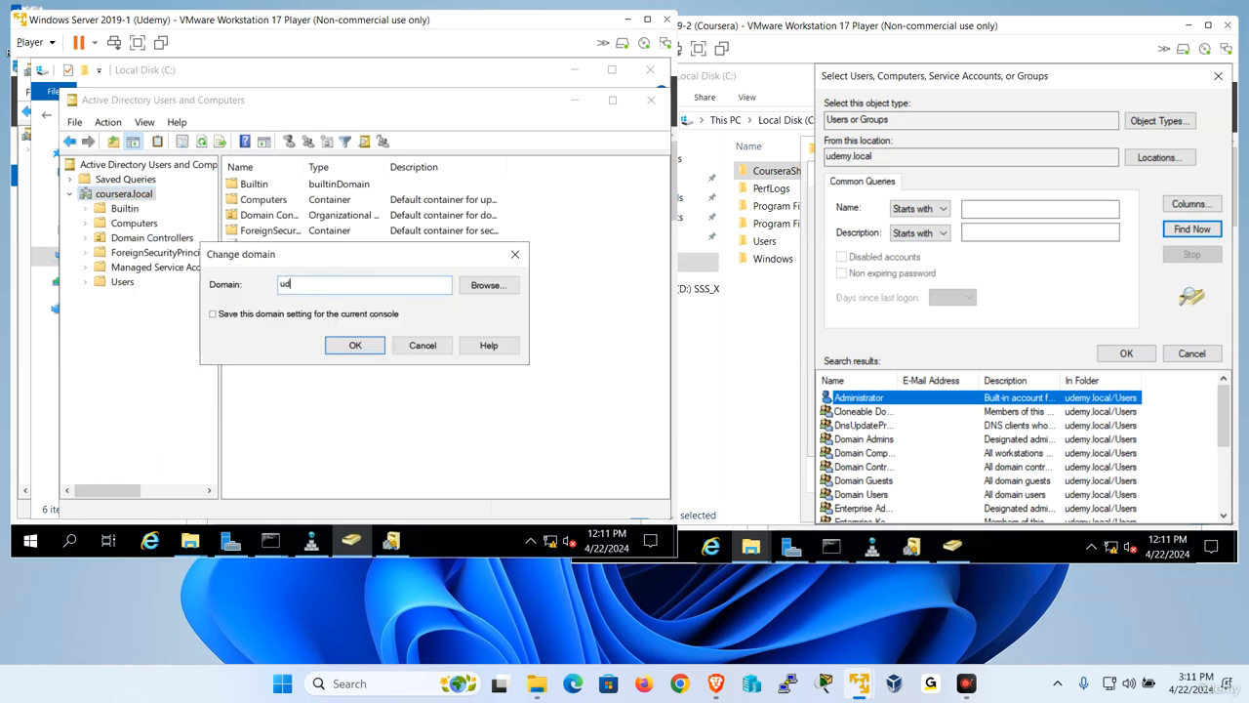
text(emy.local)
key(Return)
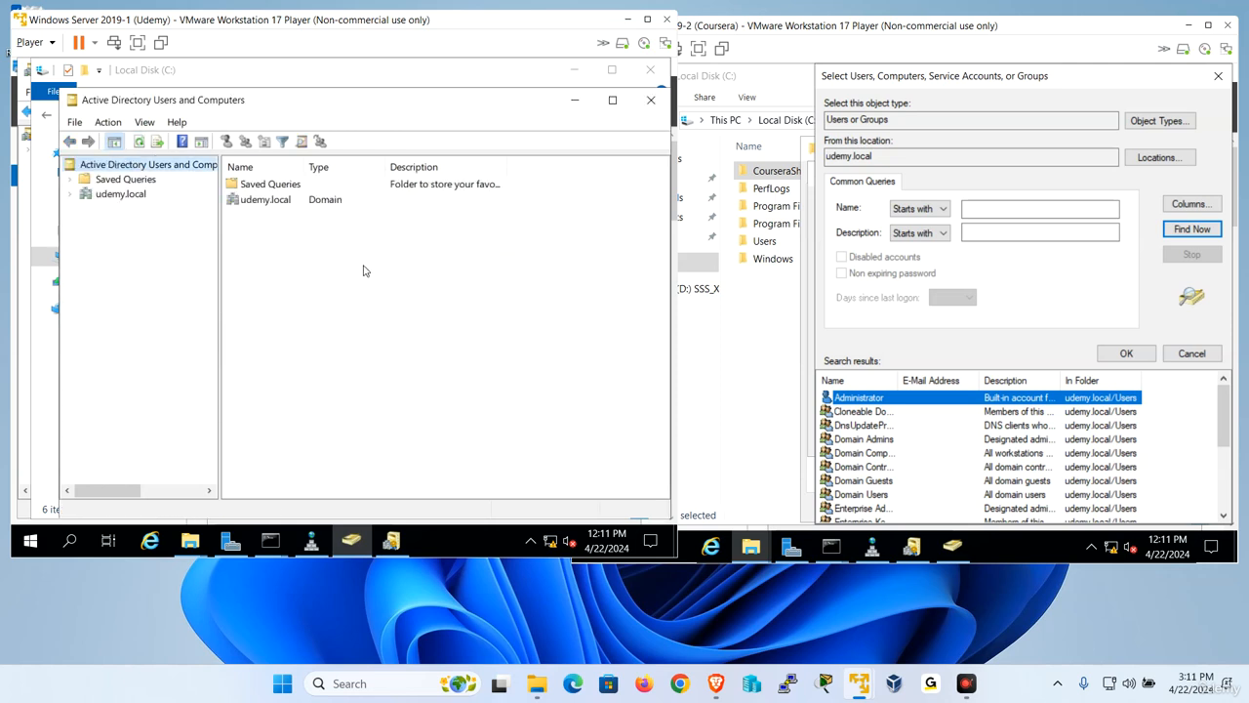
click(137, 200)
right_click(138, 200)
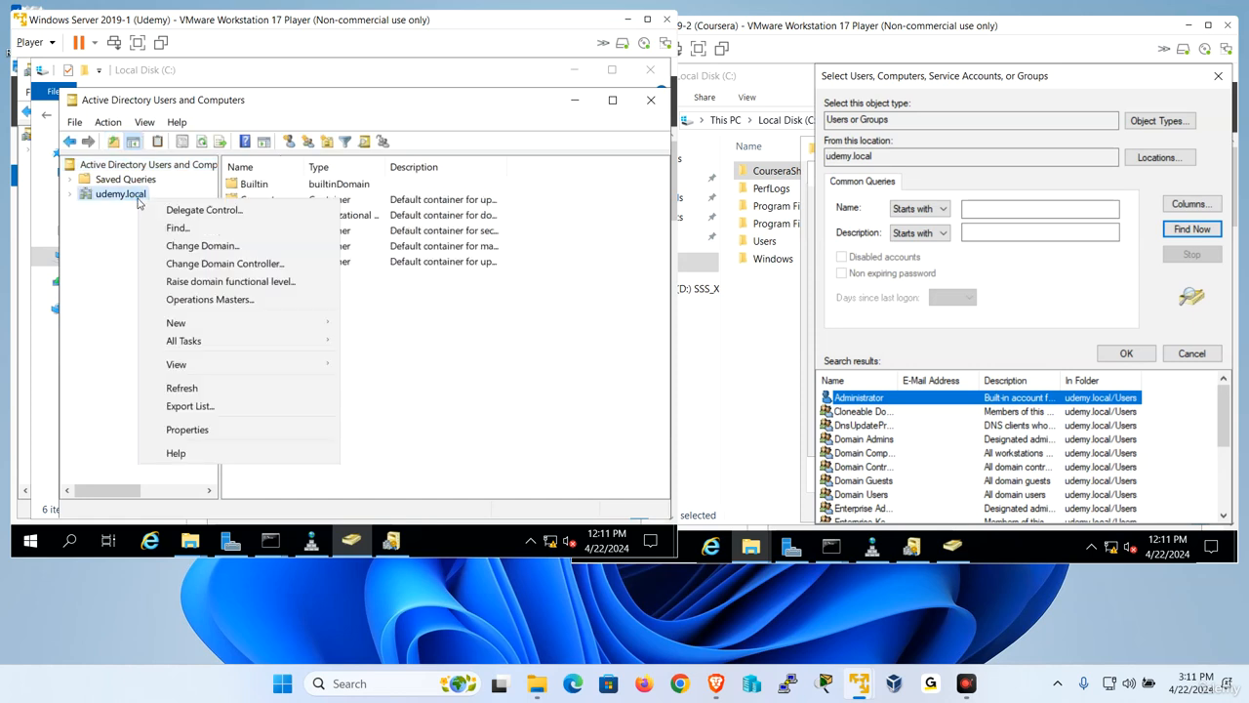
click(194, 210)
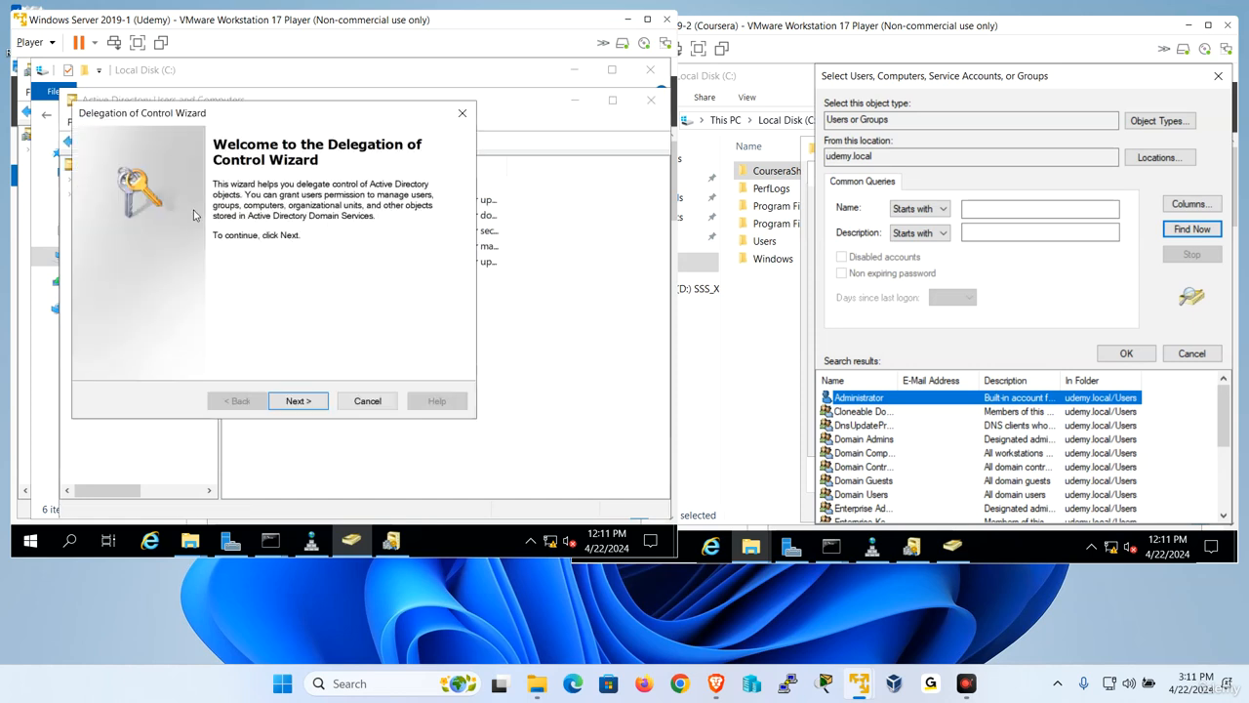
click(299, 402)
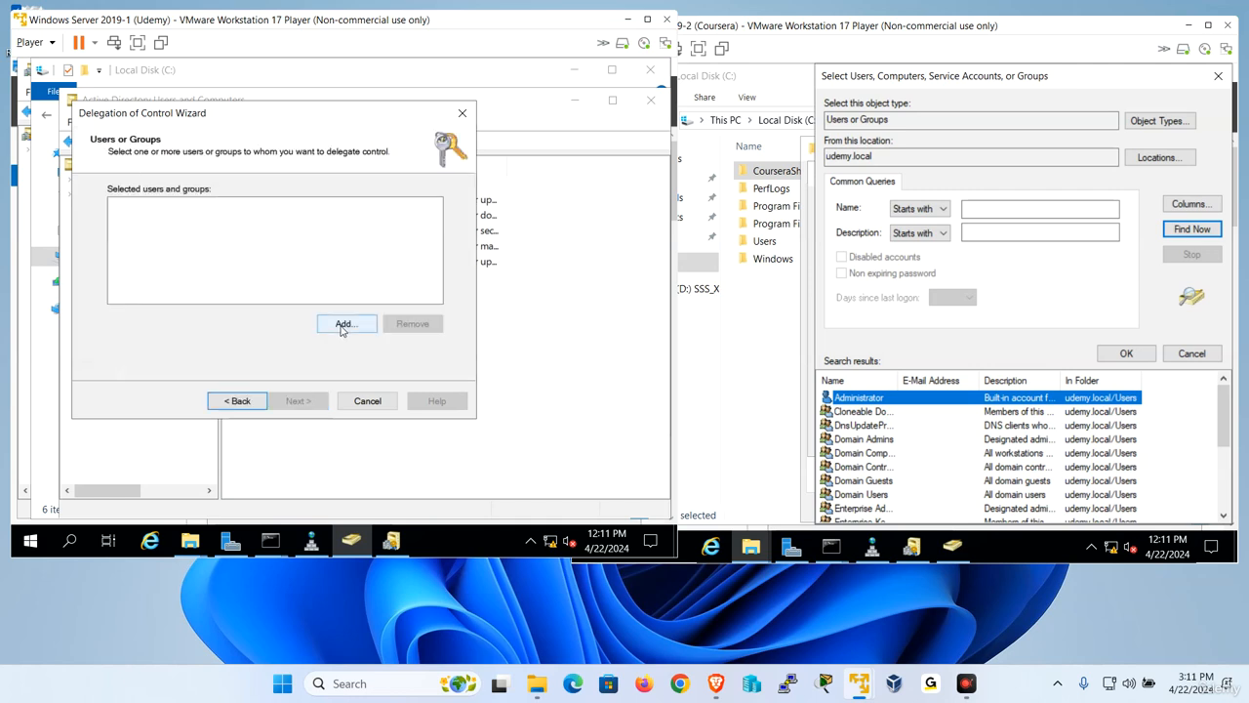
click(343, 326)
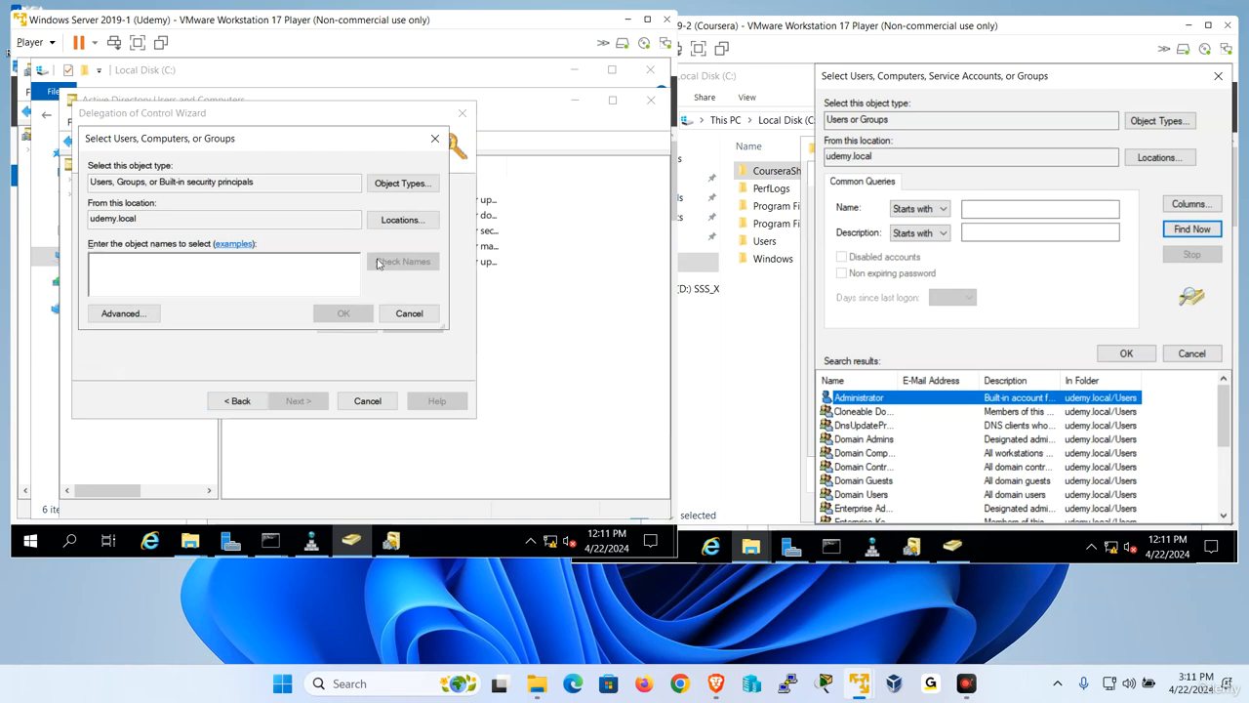
click(404, 221)
click(158, 258)
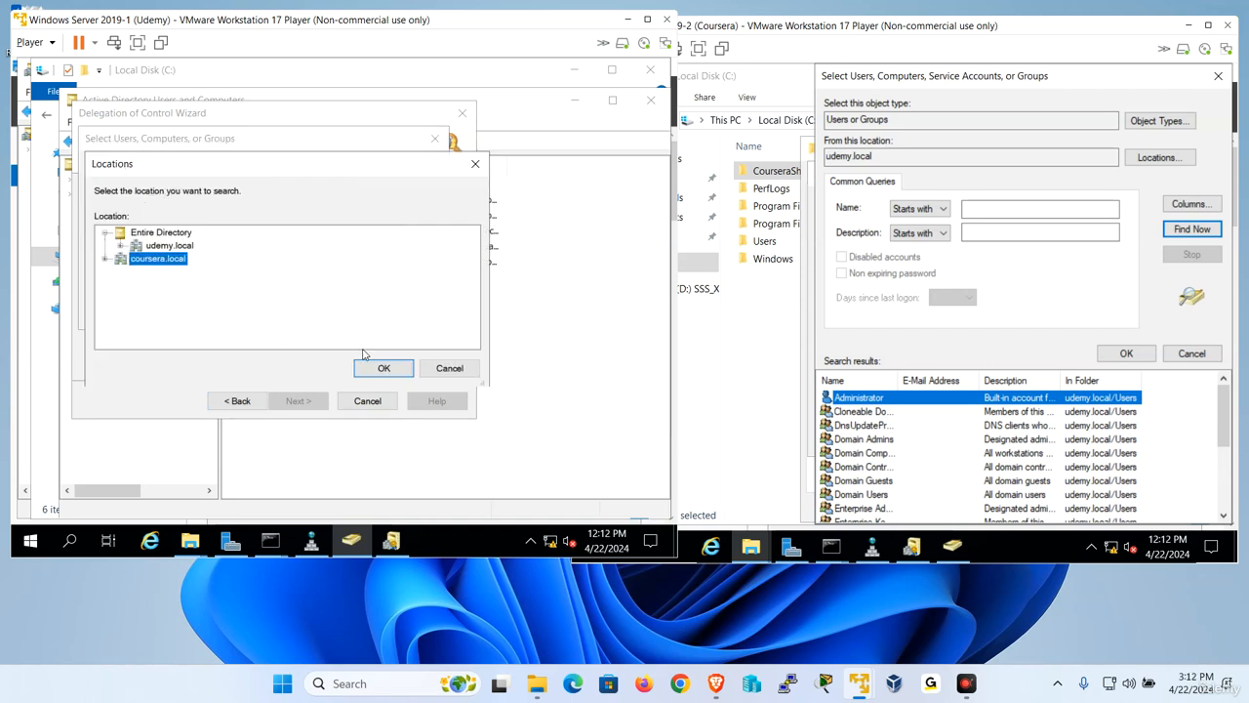
click(449, 367)
click(410, 315)
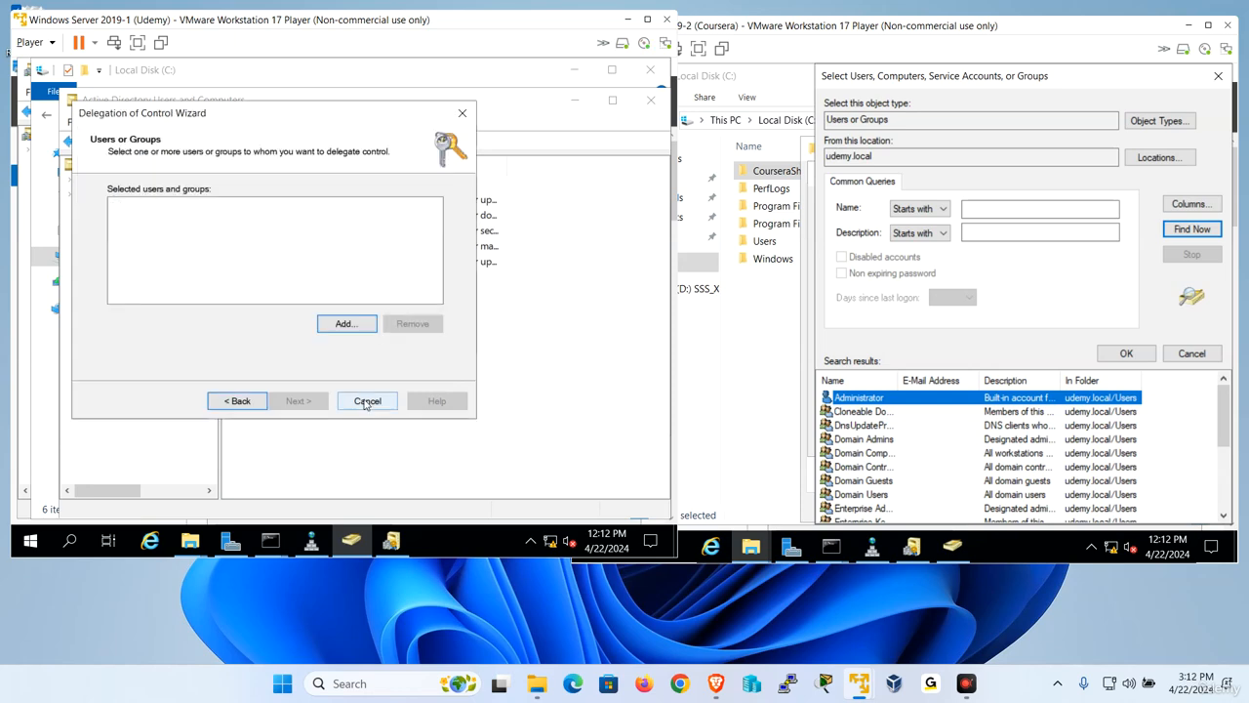
click(366, 402)
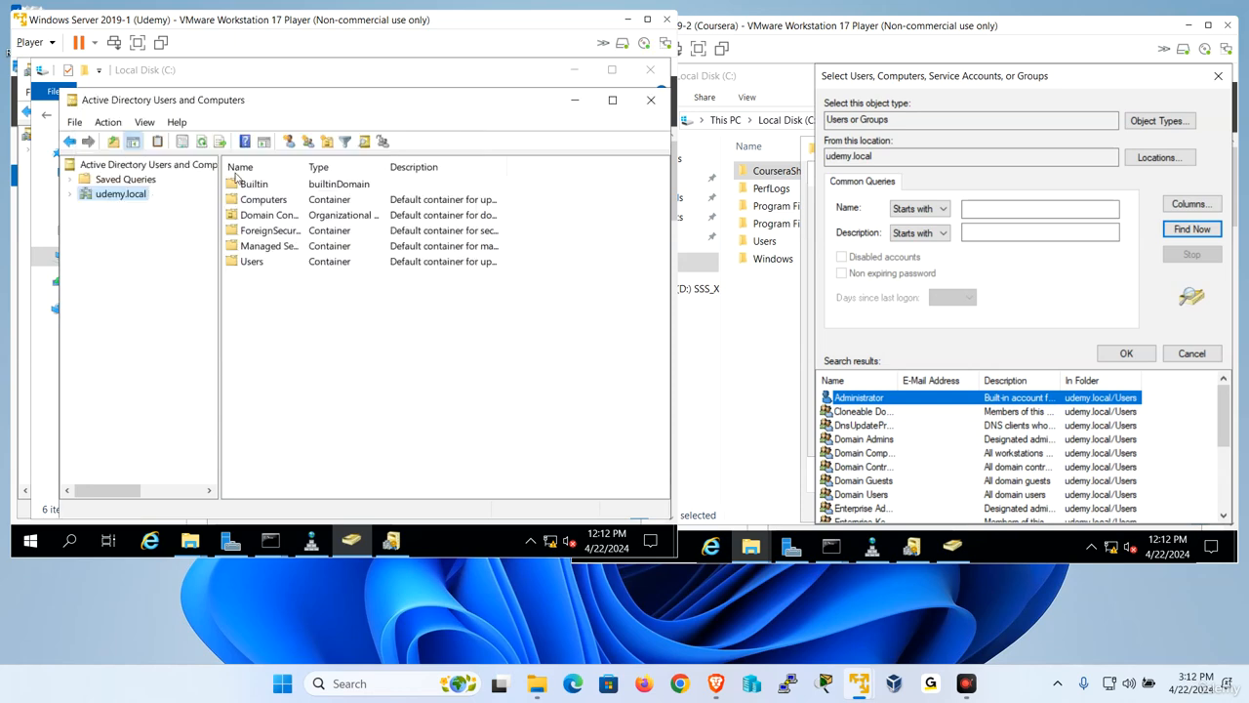
- On the Coursera server, open Active Directory Users and Computers and change the managed domain to coursera.local
click(959, 545)
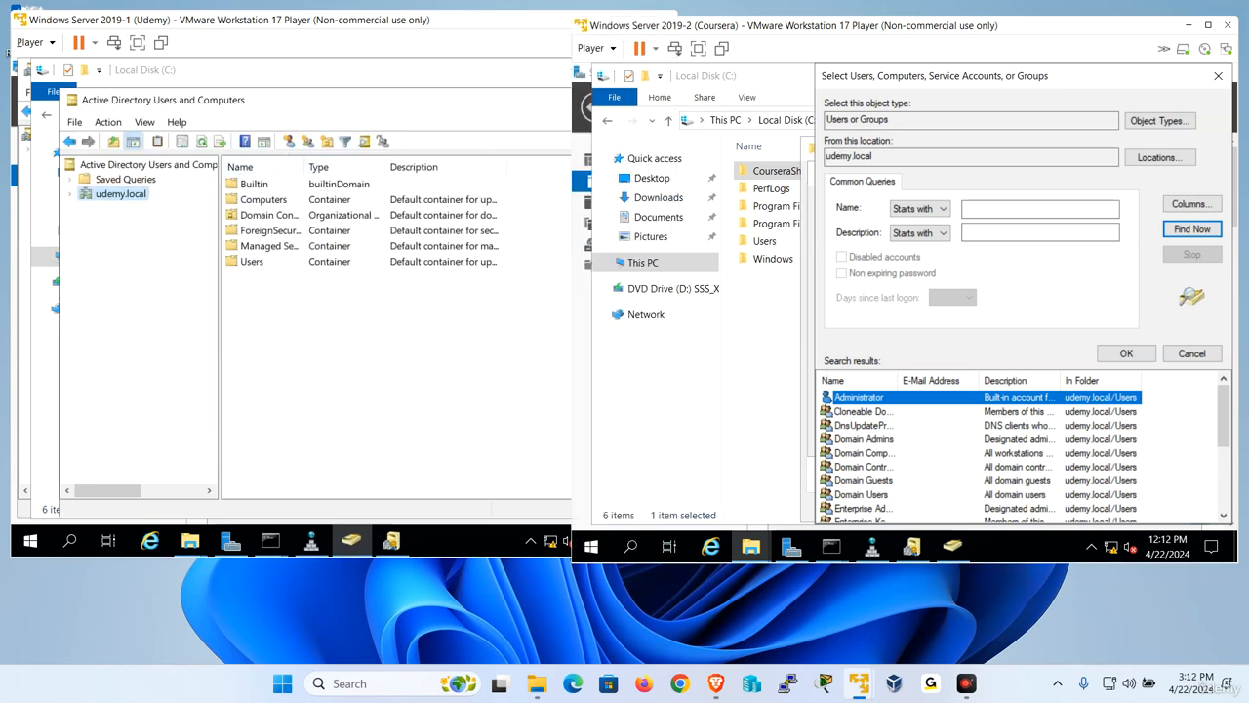
right_click(694, 203)
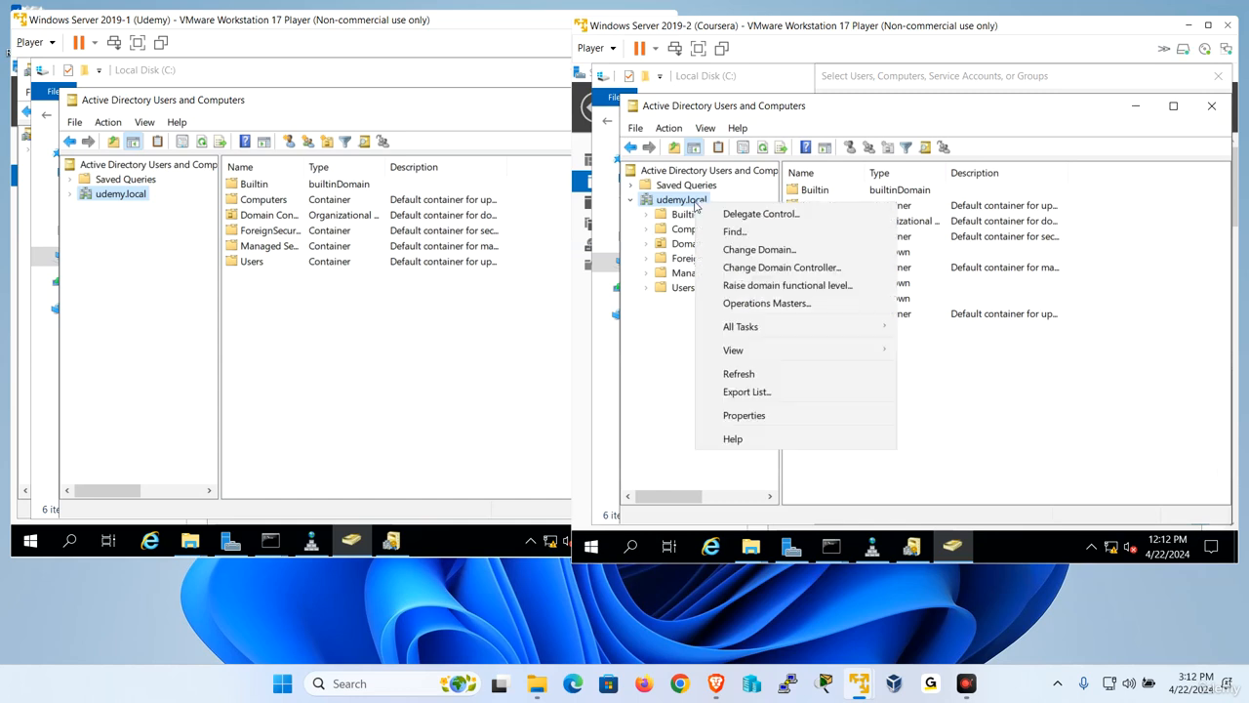
click(766, 246)
text(coursera.local)
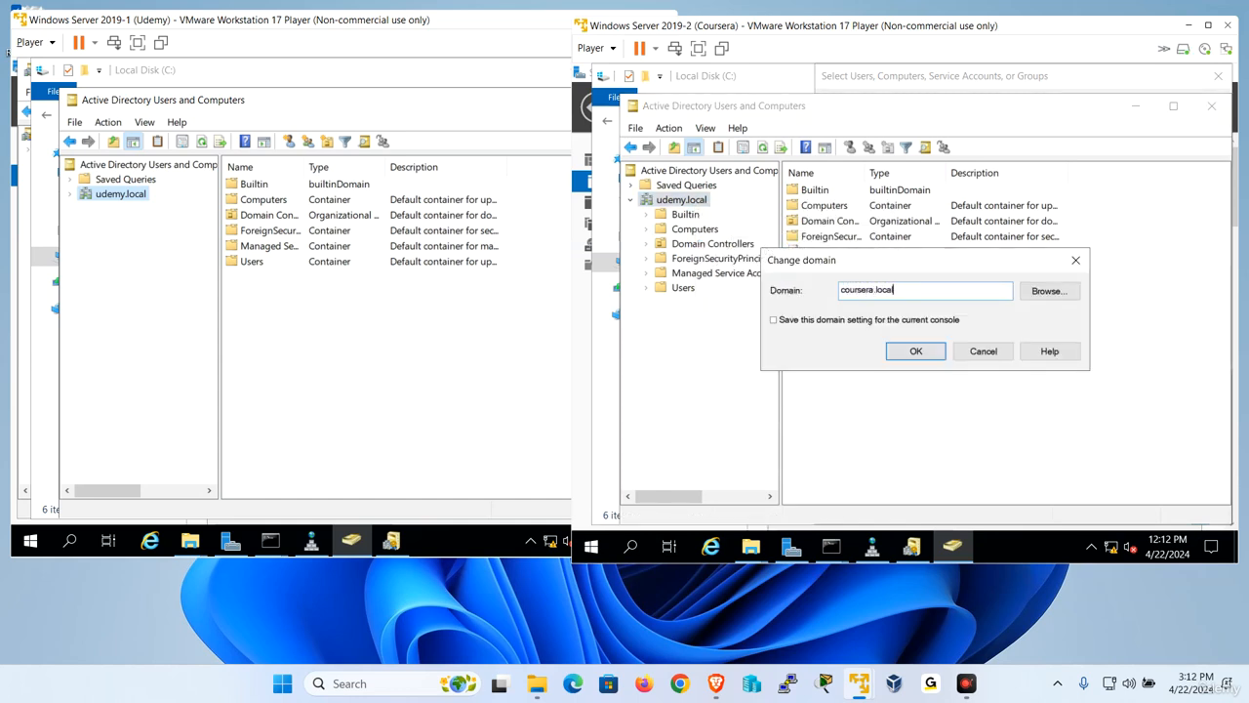
key(Return)
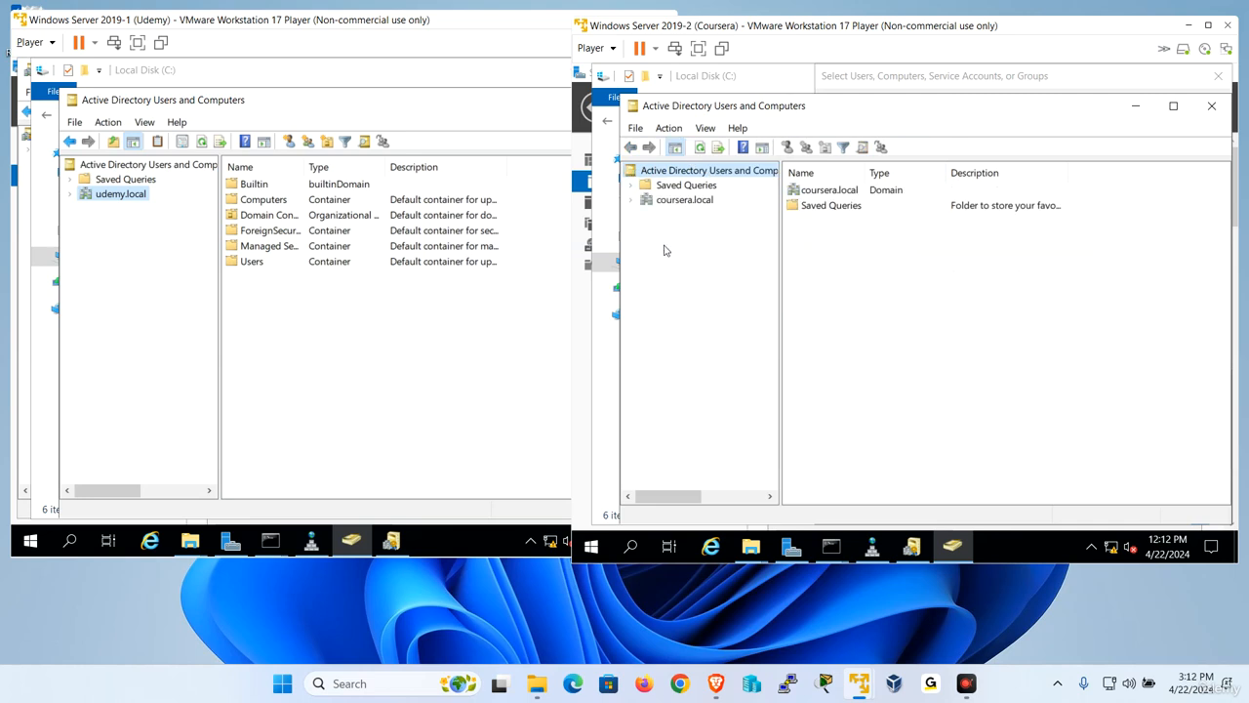
- Start a new user in the coursera.local Users container with first name and logon name Coursera1
click(632, 199)
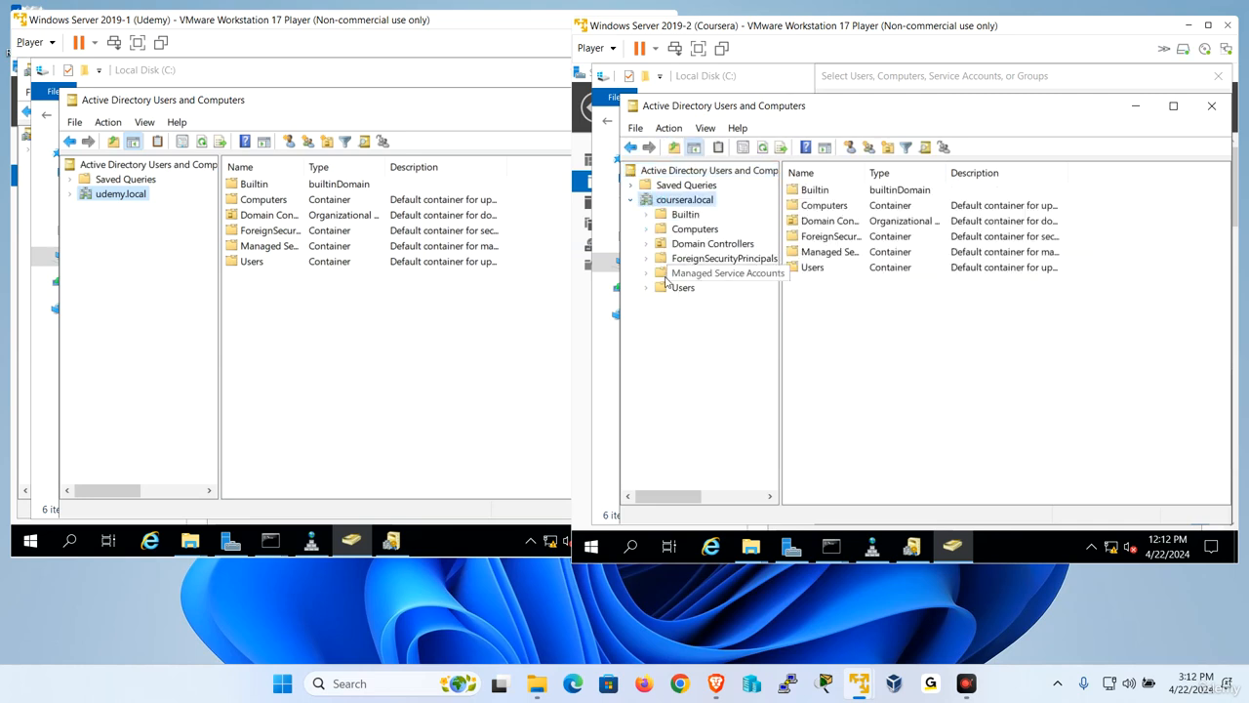
click(683, 287)
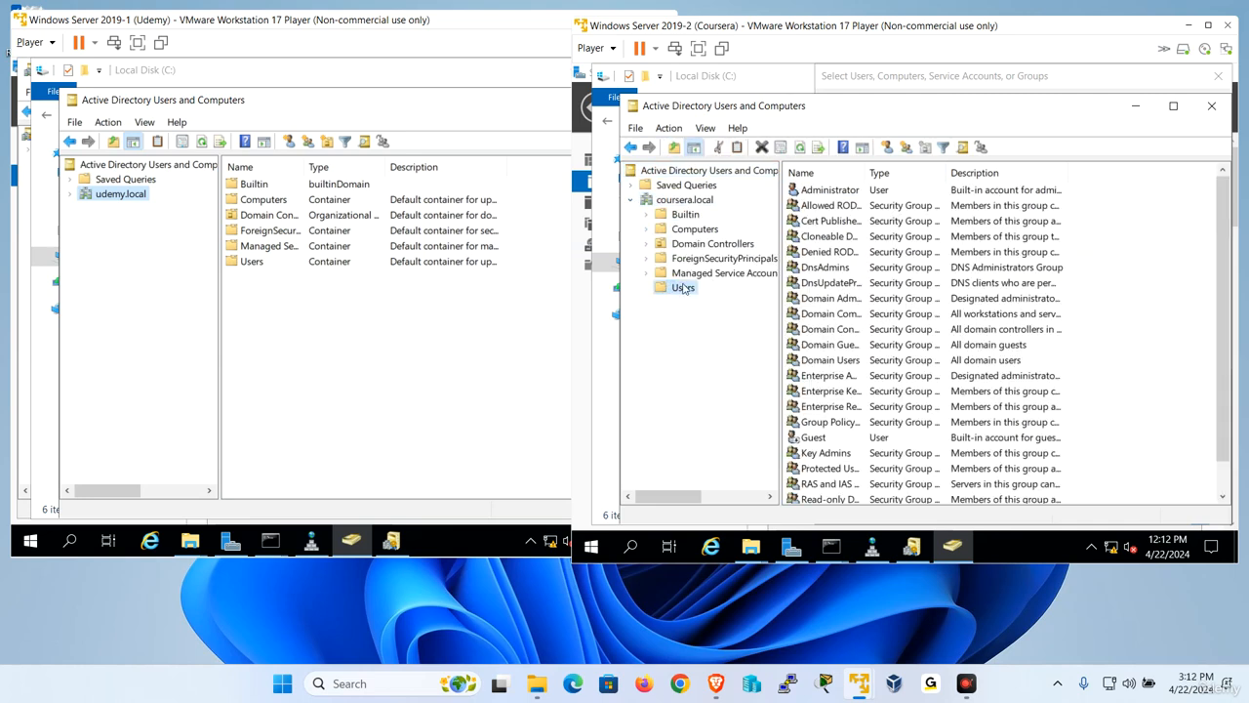
right_click(683, 288)
mouse_move(756, 348)
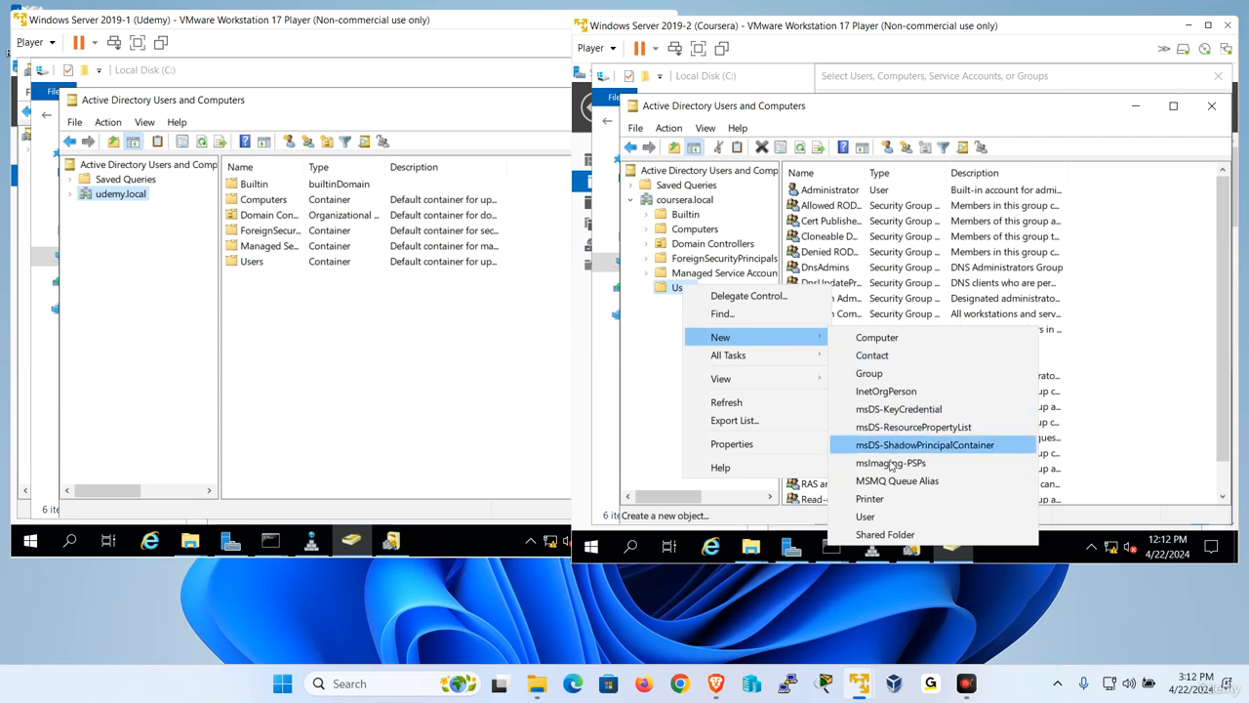
click(881, 516)
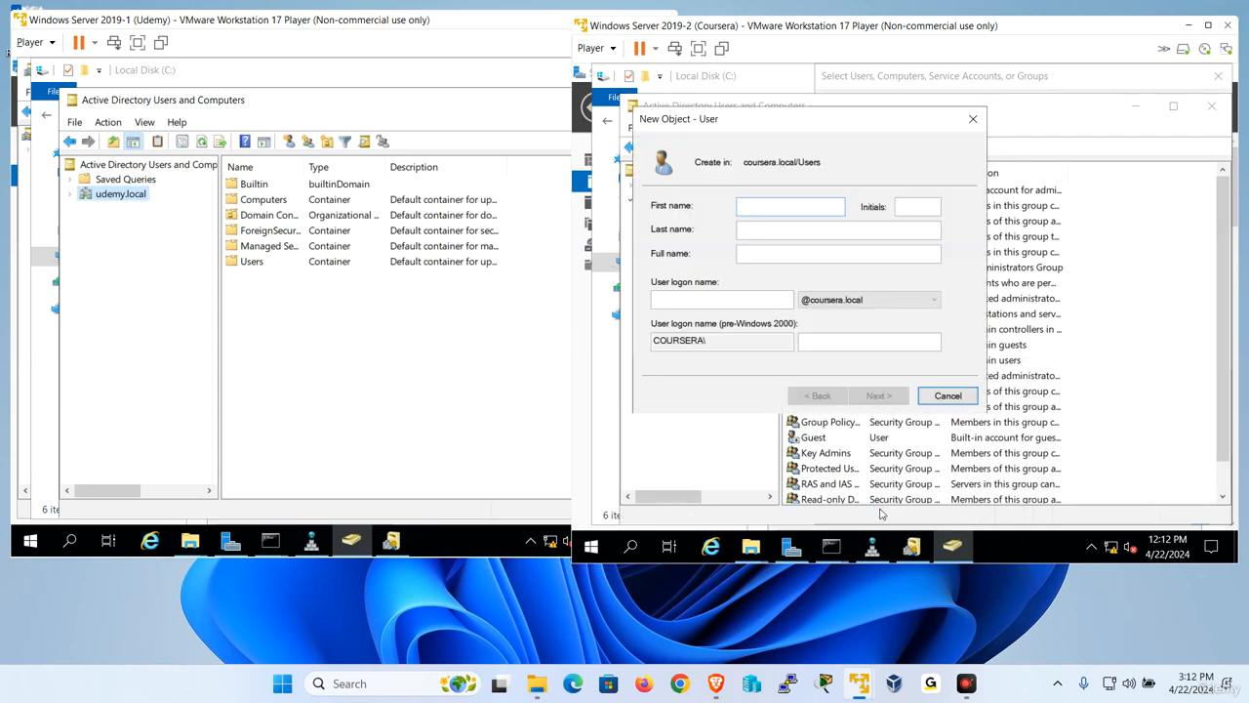
text(Coursera1)
key(Tab)
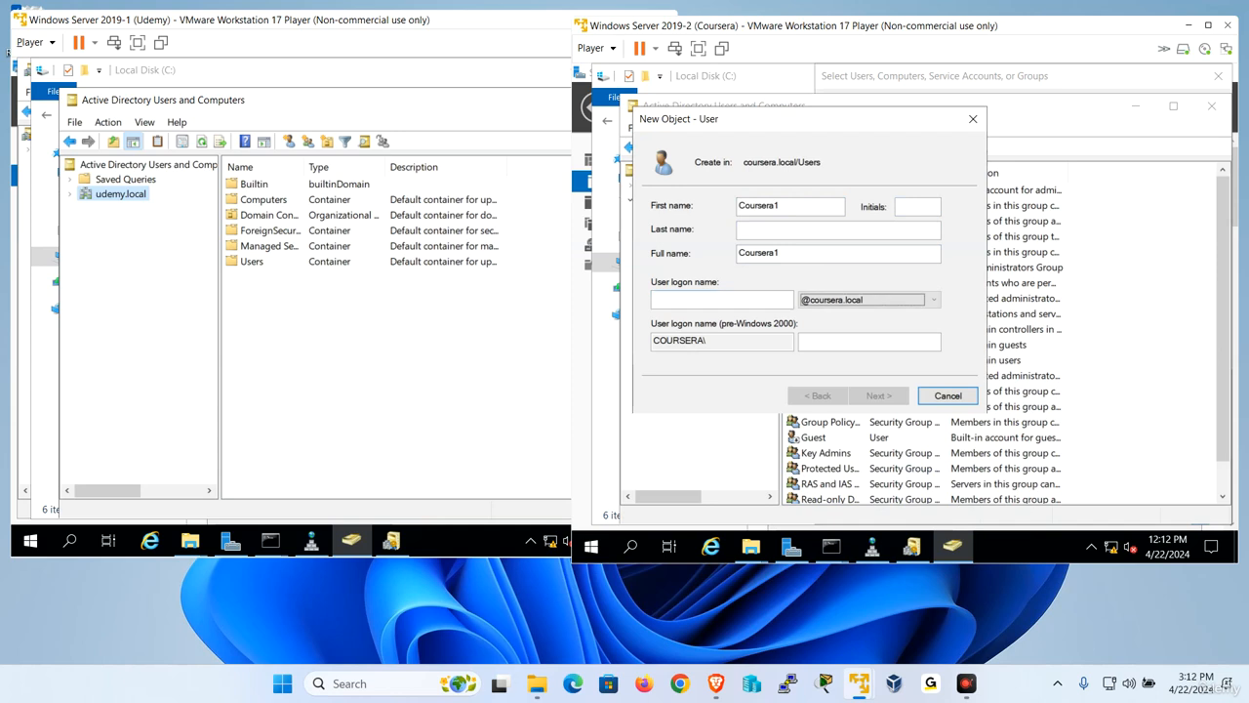
click(722, 300)
text(Coursera)
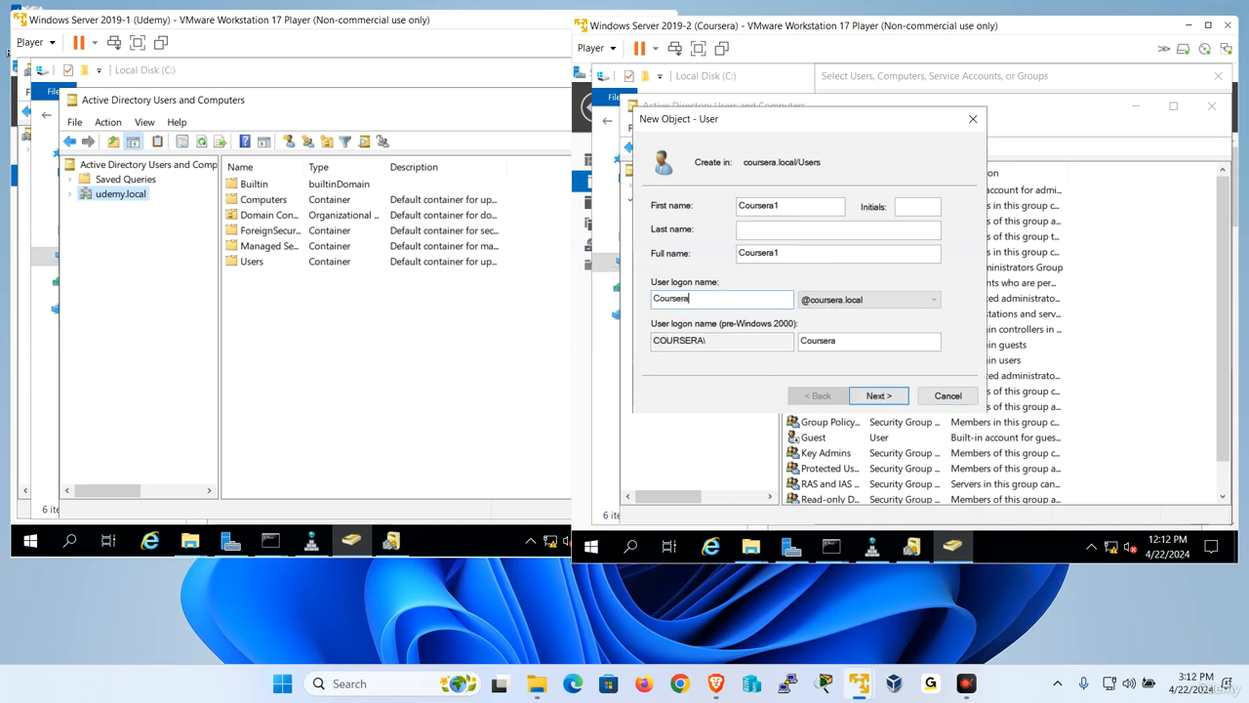
text(1)
key(Return)
- Enter and confirm the account password for the new Coursera1 user and finish creating the account
key(Caps_Lock)
text(•)
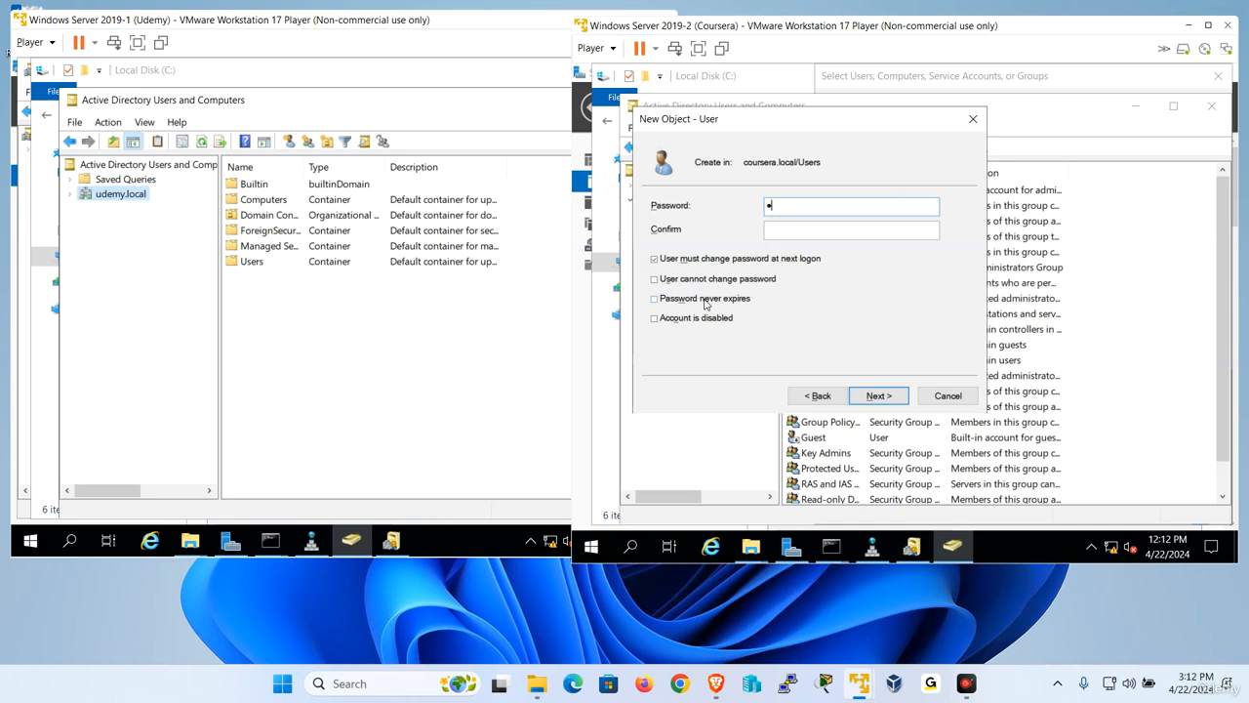
key(Tab)
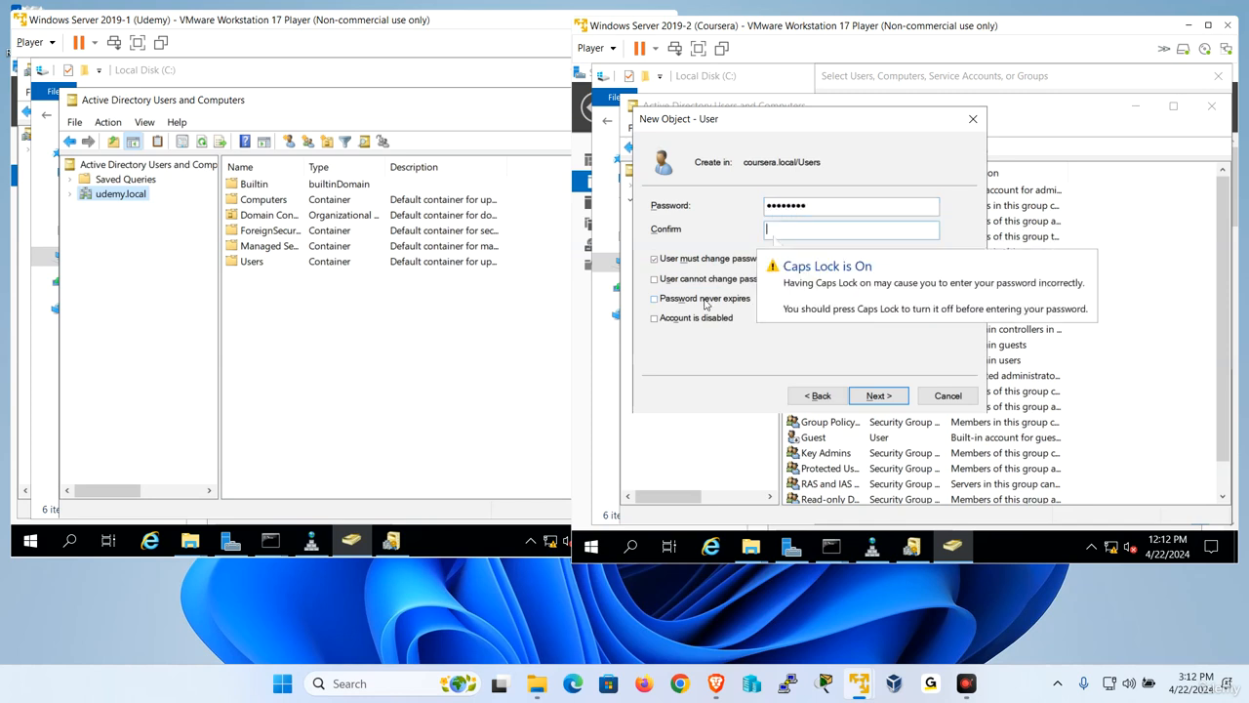
text(•)
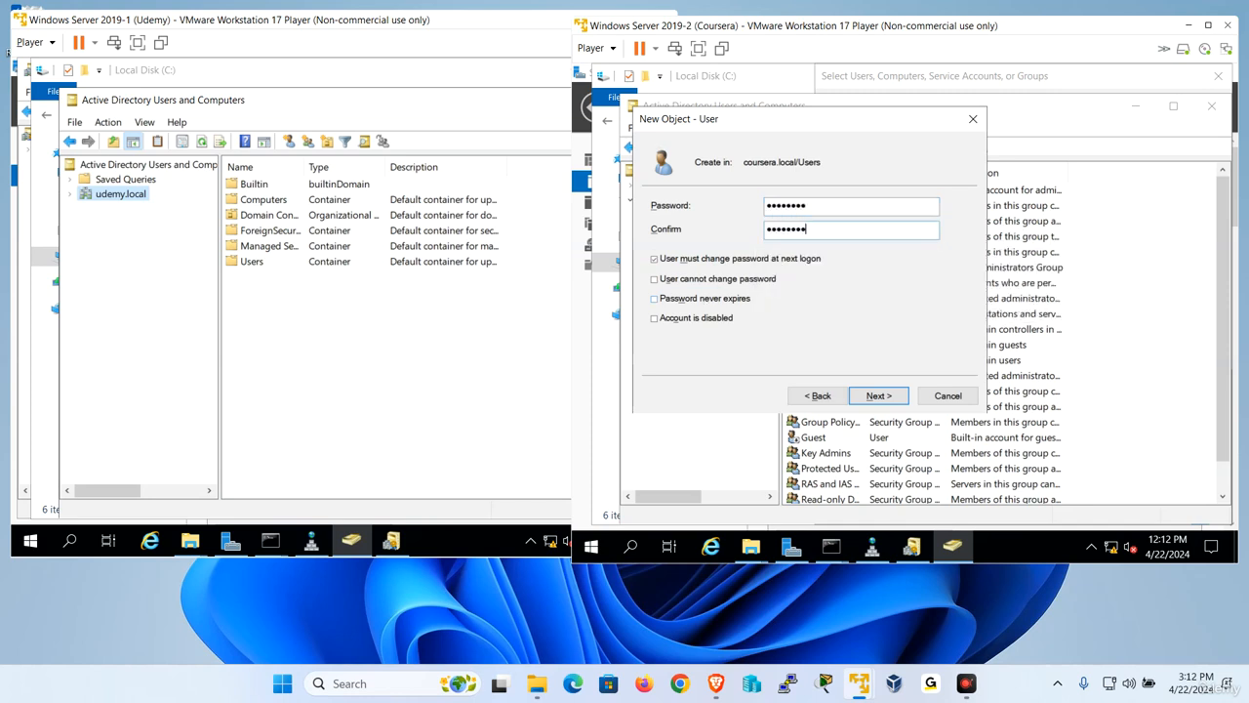
key(Return)
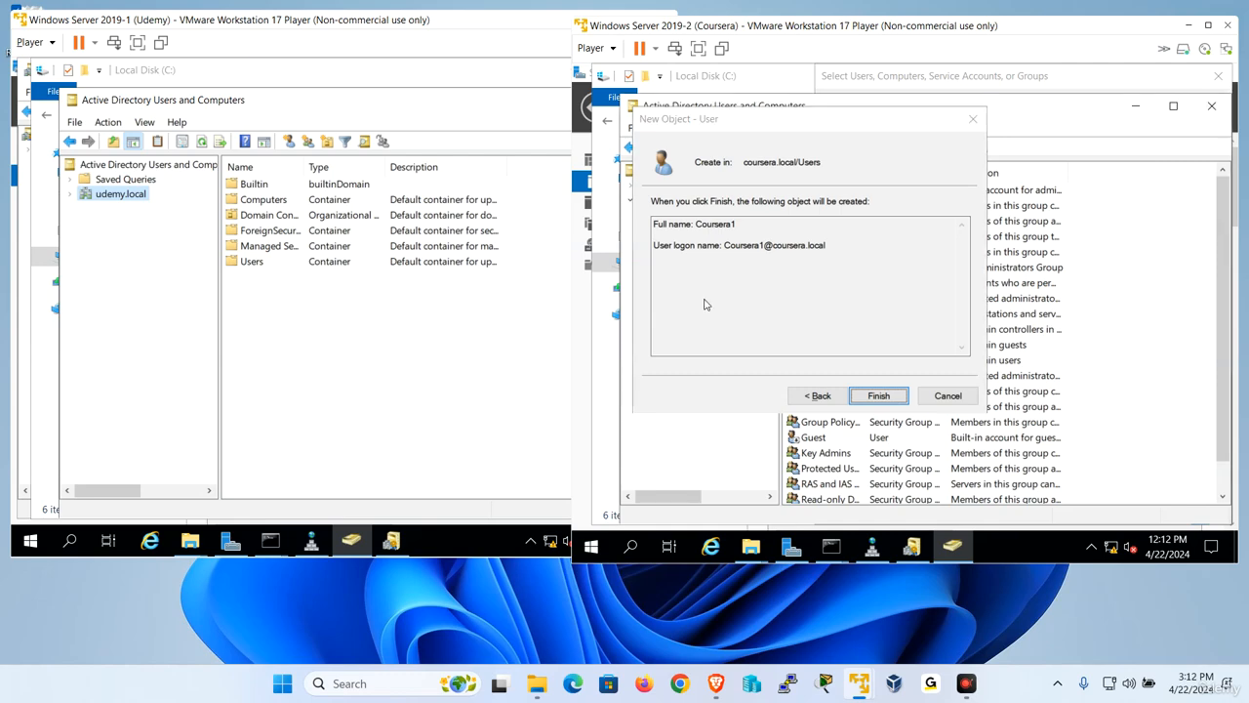
key(Return)
- On the Udemy server, start a new user in the udemy.local Users container with first name and logon name Udemy1
click(70, 196)
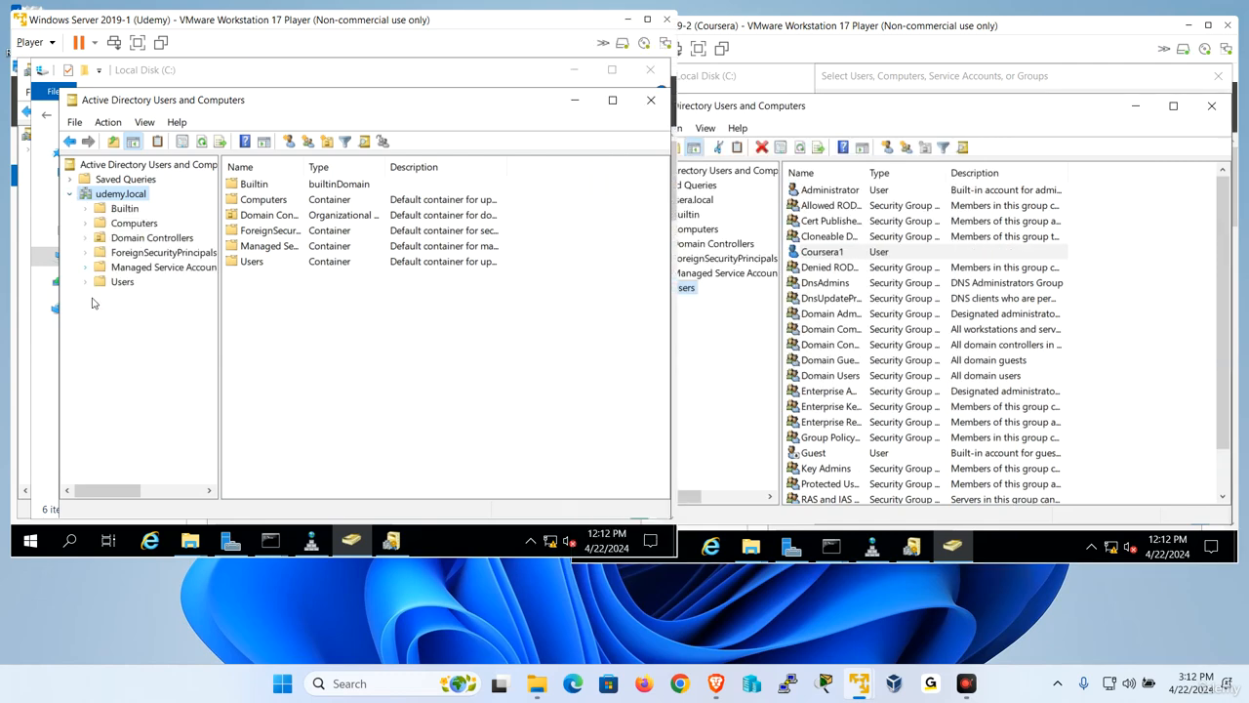
click(114, 284)
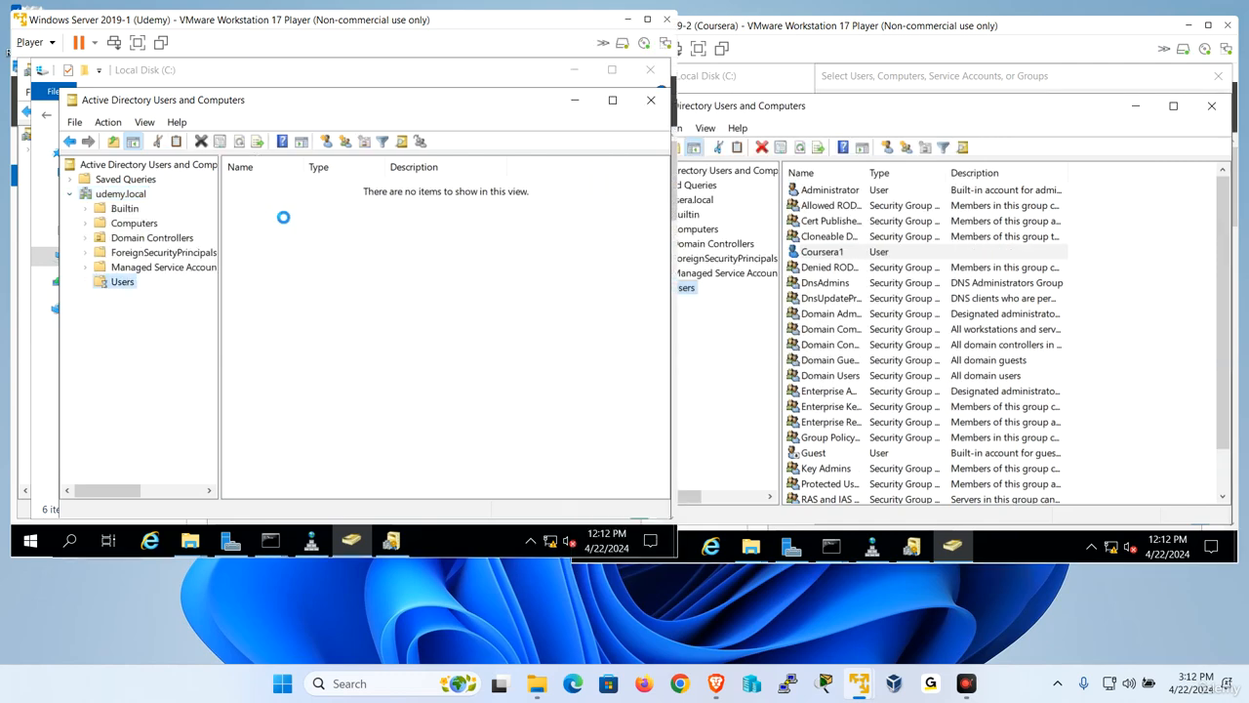
click(326, 142)
text(Ud)
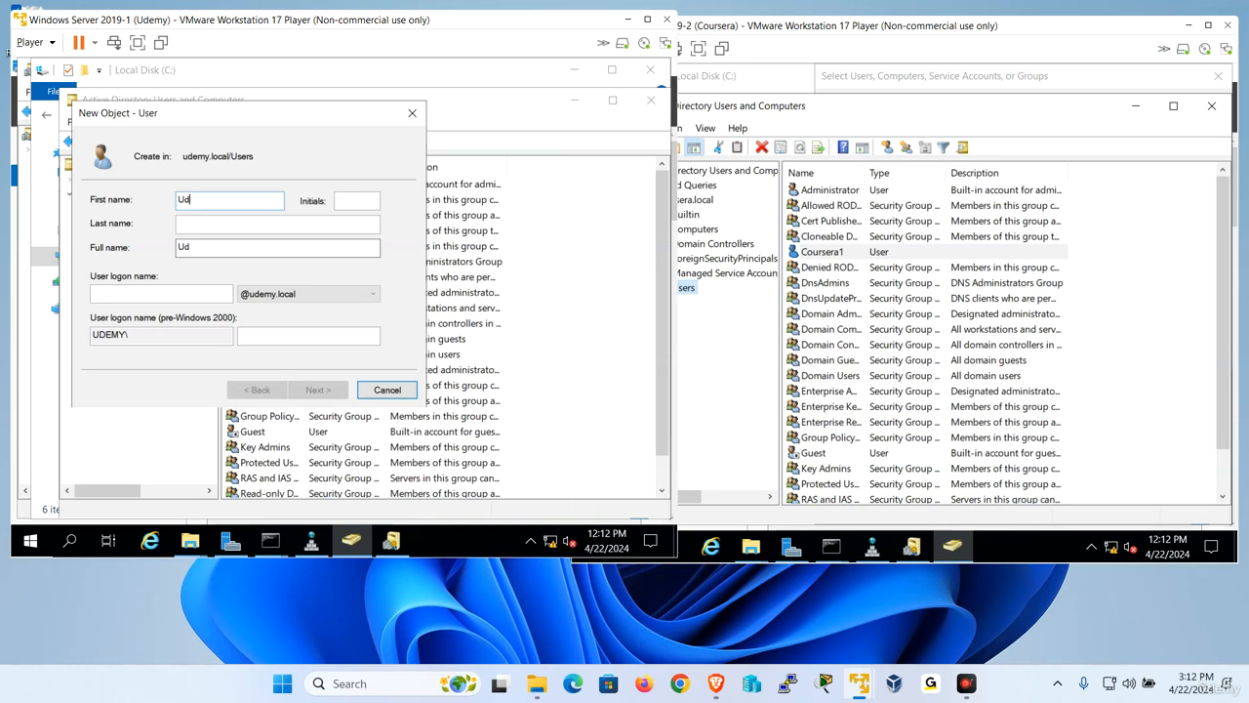
text(emy)
key(Tab)
key(Tab)
key(Tab)
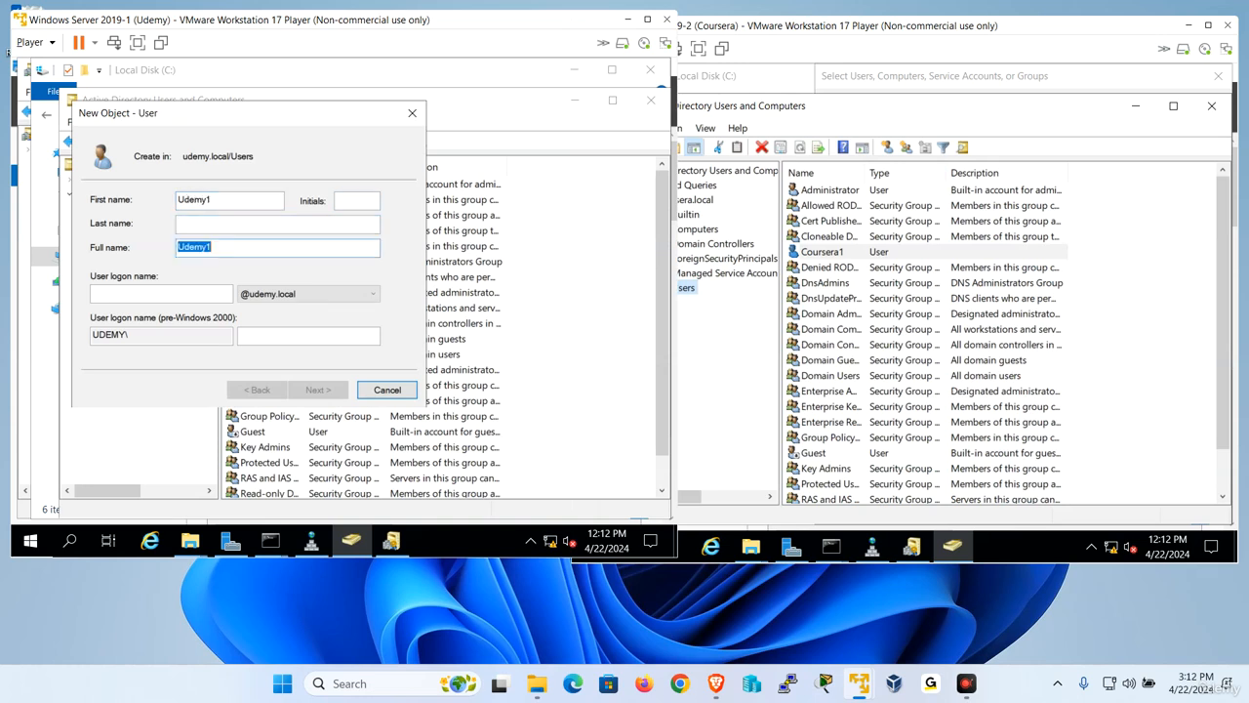
text(Udem1)
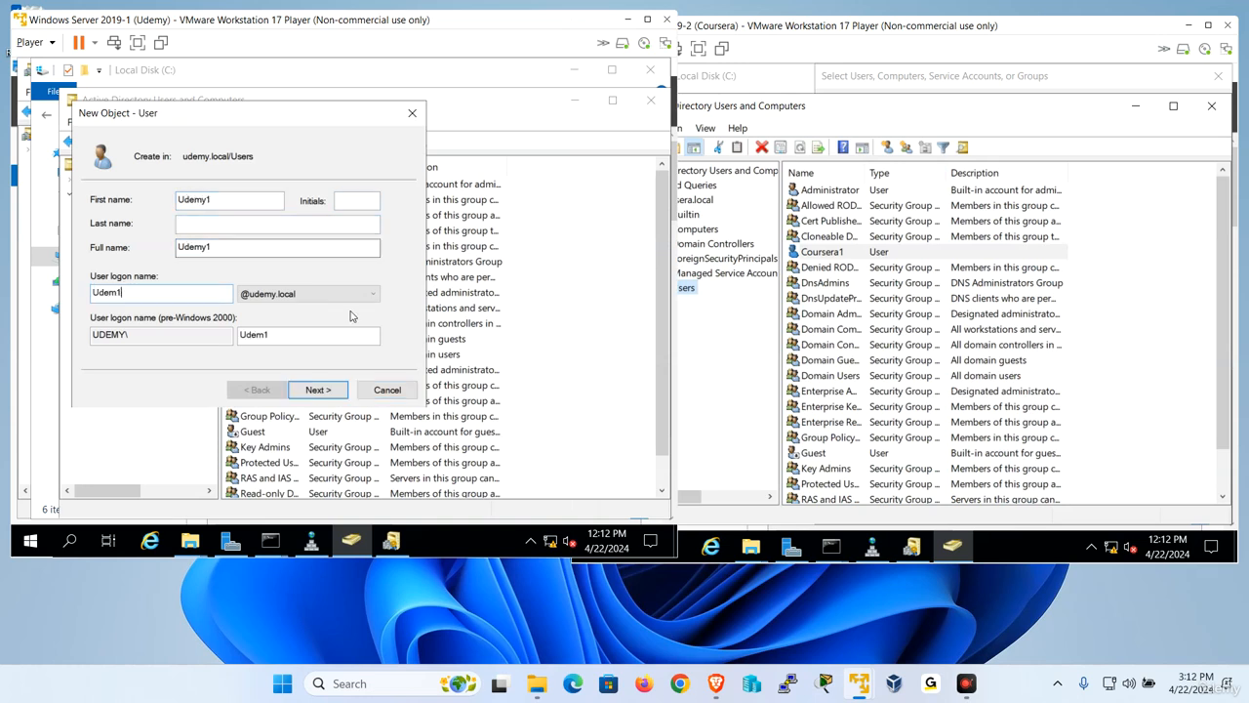
click(326, 390)
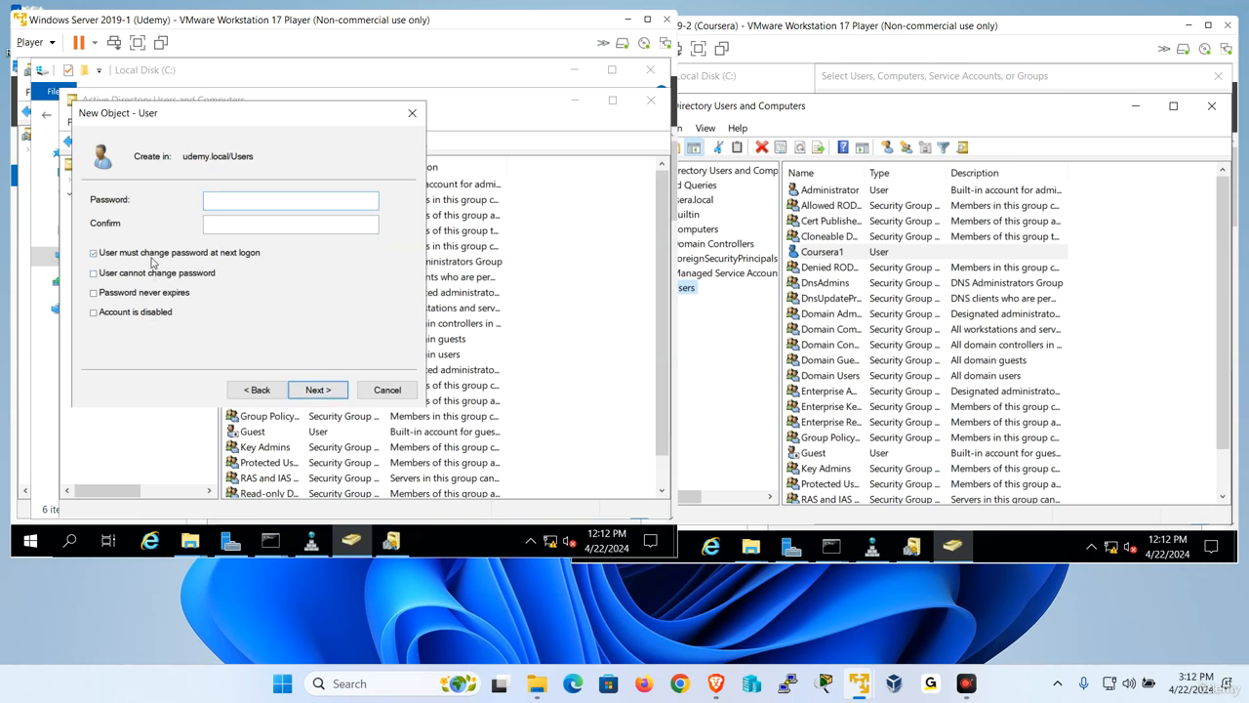
- Turn off the password change at next logon for Udemy1, enter and confirm the account password, and finish creating the user
click(246, 201)
text(P)
key(Tab)
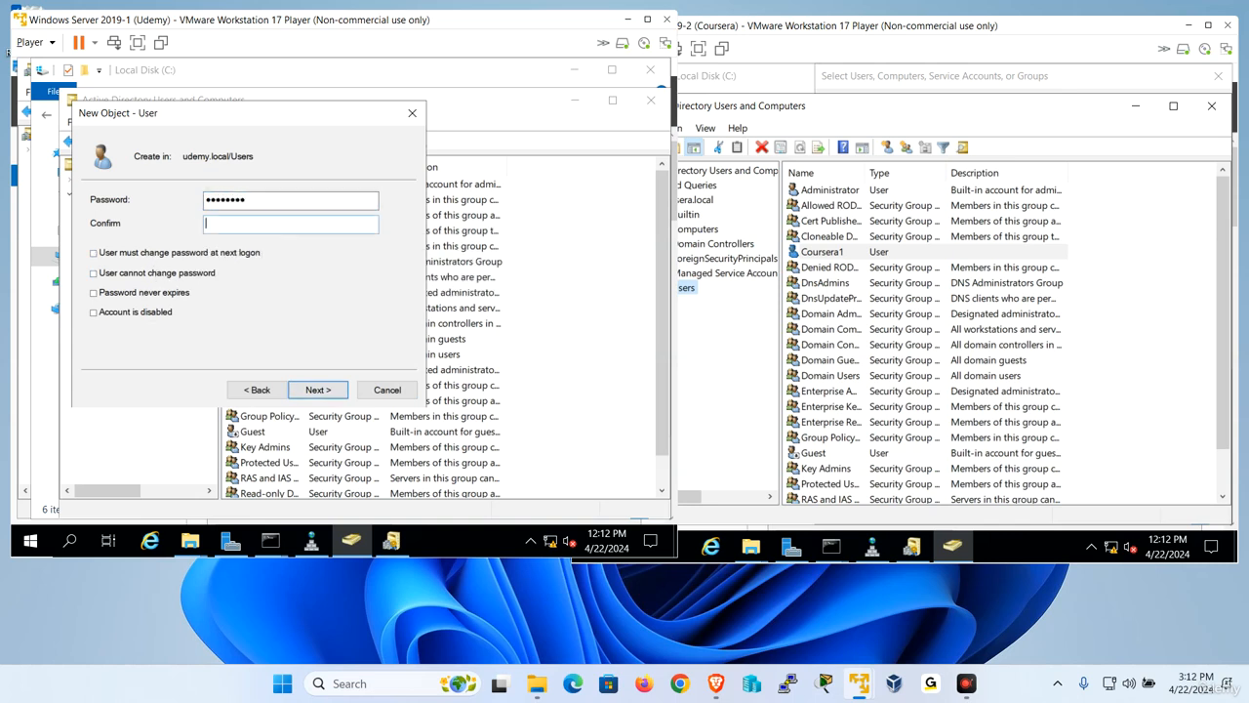
text(P)
key(Return)
key(Return)
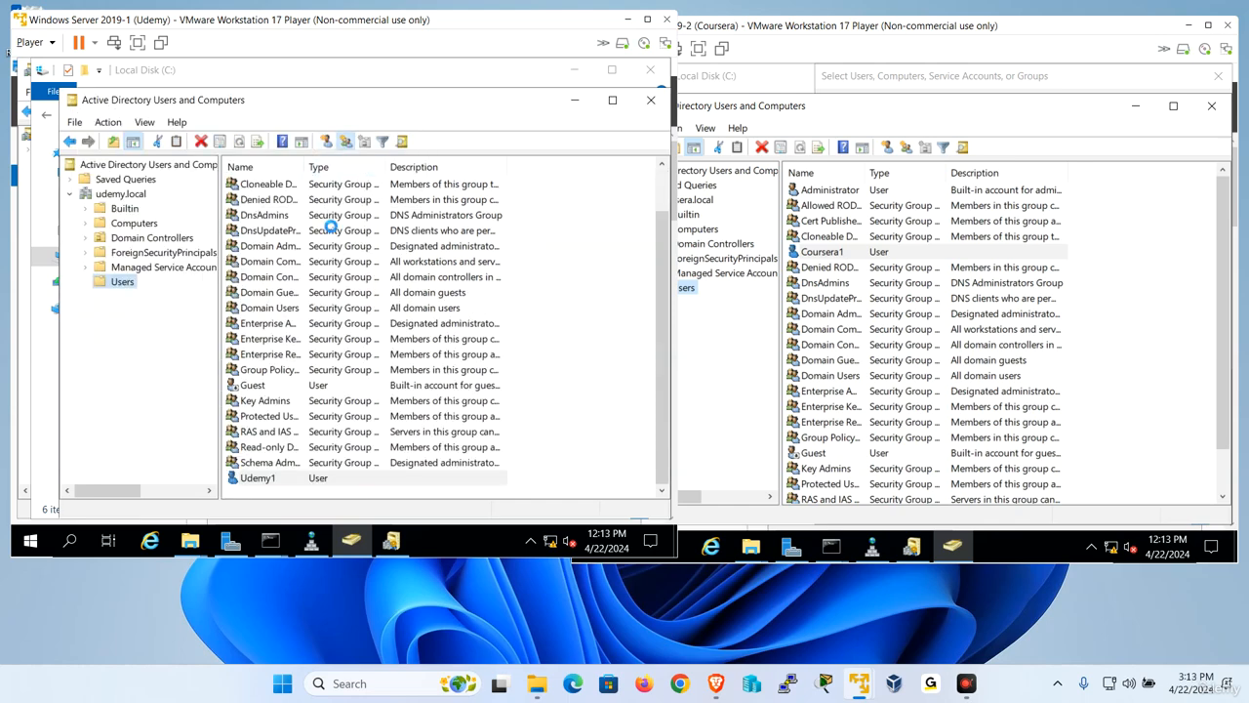
- Create a global security group named UdemyGlobal in the udemy.local Users container
click(346, 141)
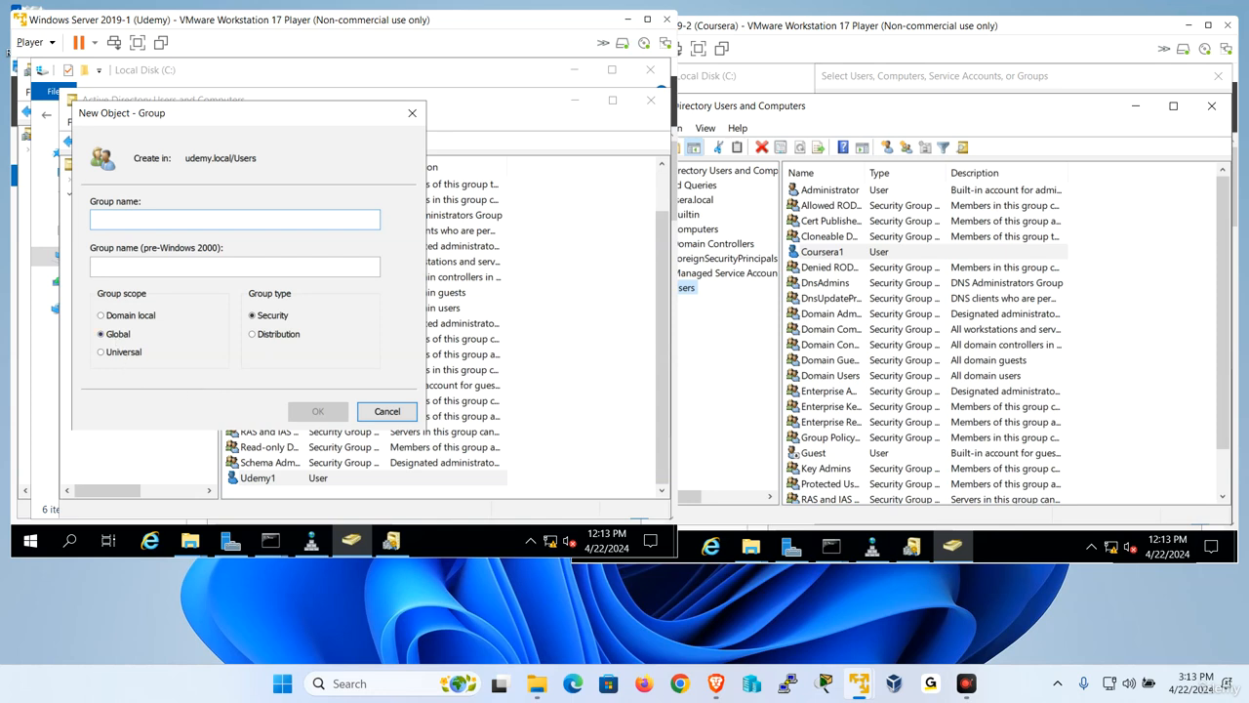
text(Udem)
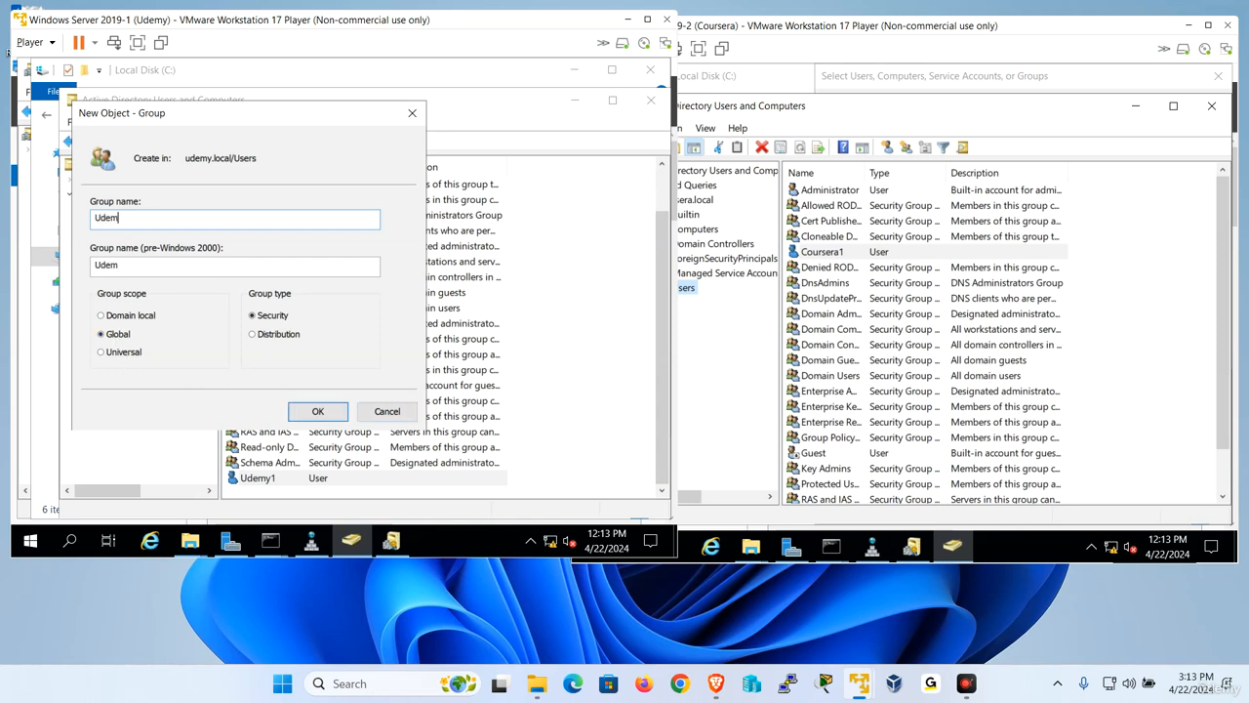
text(yGlobal)
key(Return)
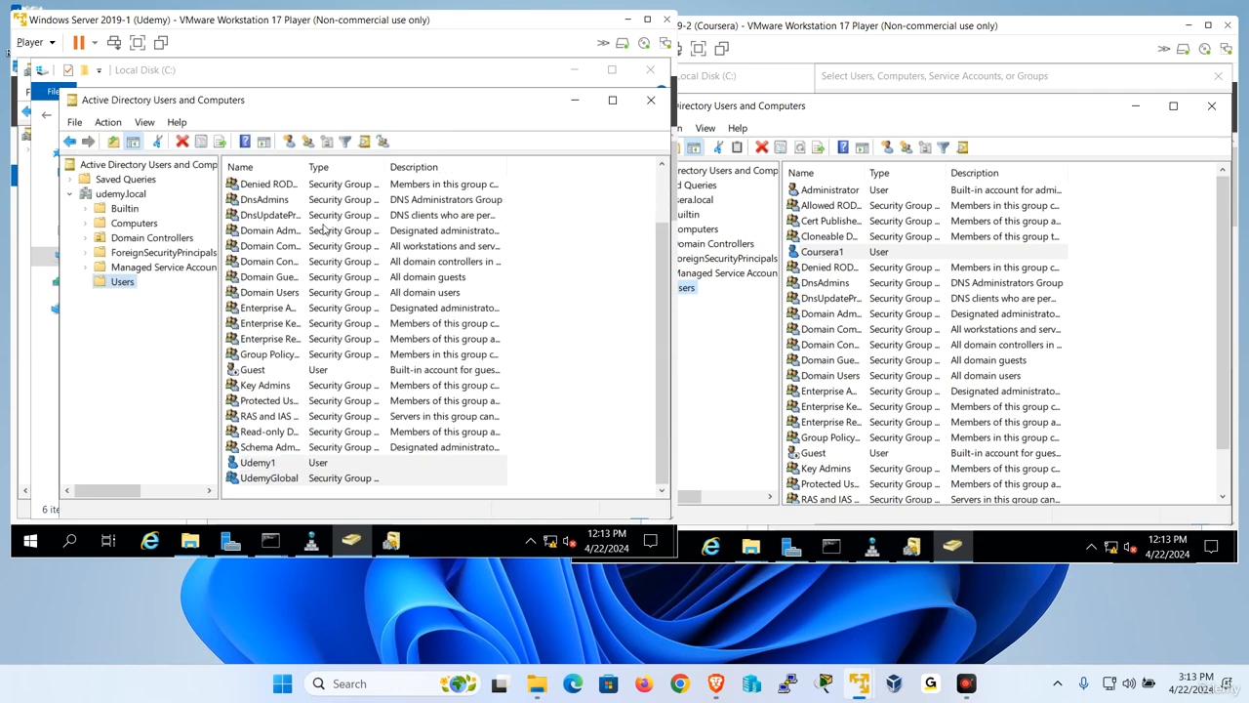
- Create another security group named UdemyUniversal in the udemy.local Users container
click(308, 141)
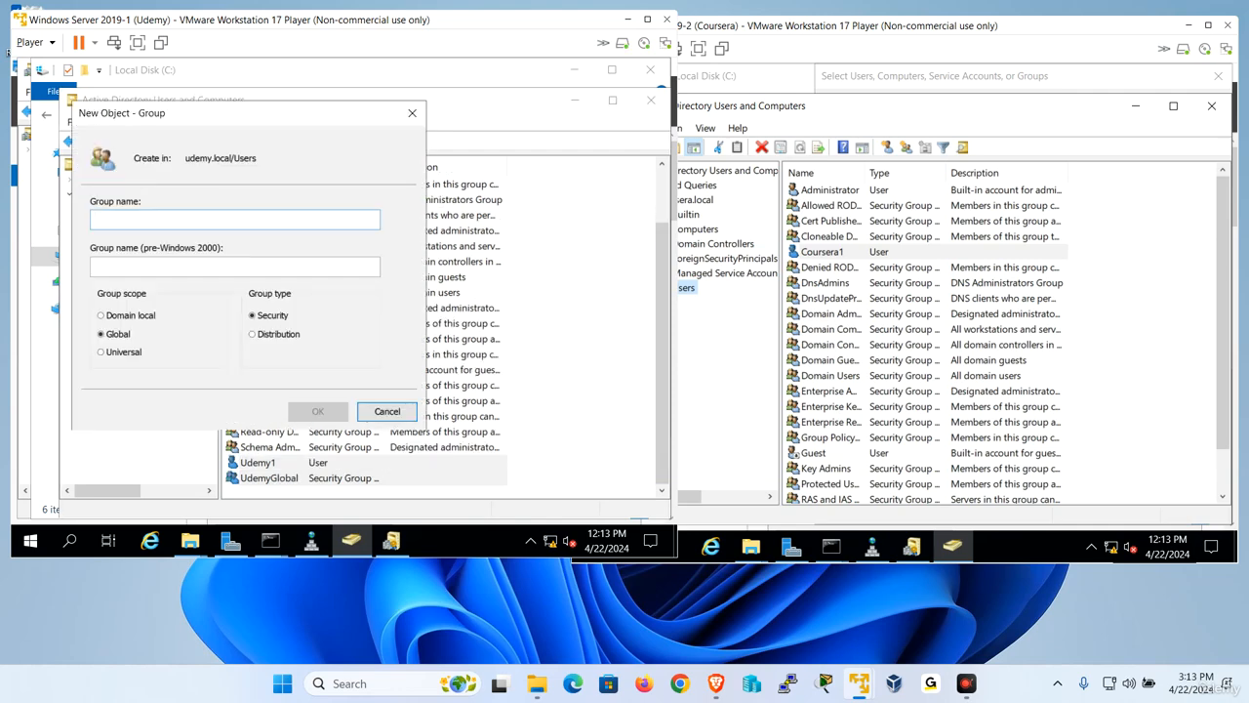
text(Udemy)
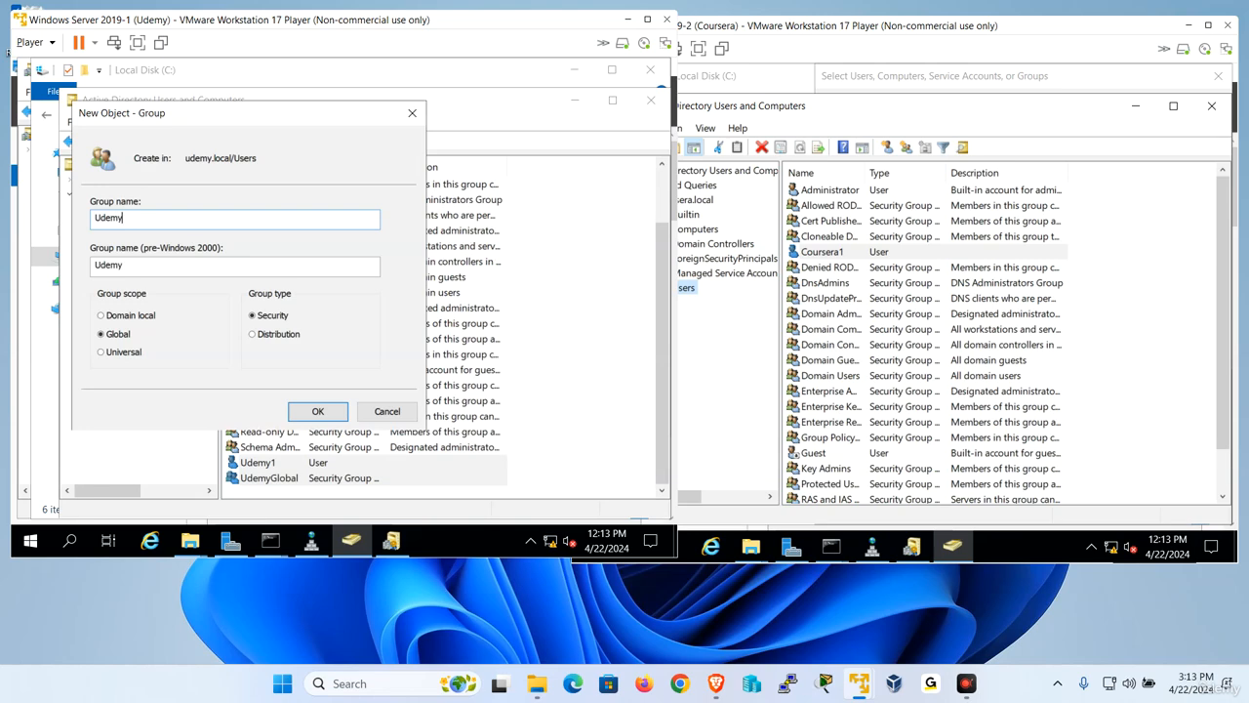
text(Universal)
key(Return)
- Change the group scope of UdemyUniversal to Universal in its properties
click(272, 479)
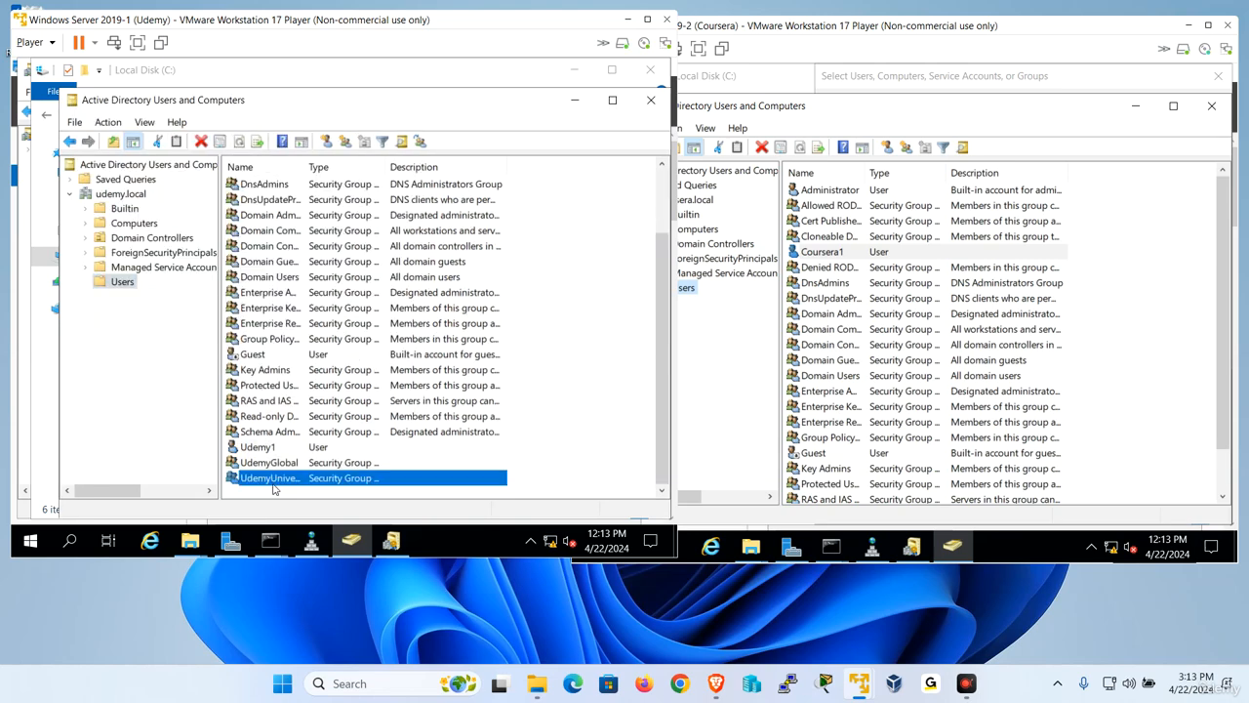
double_click(273, 478)
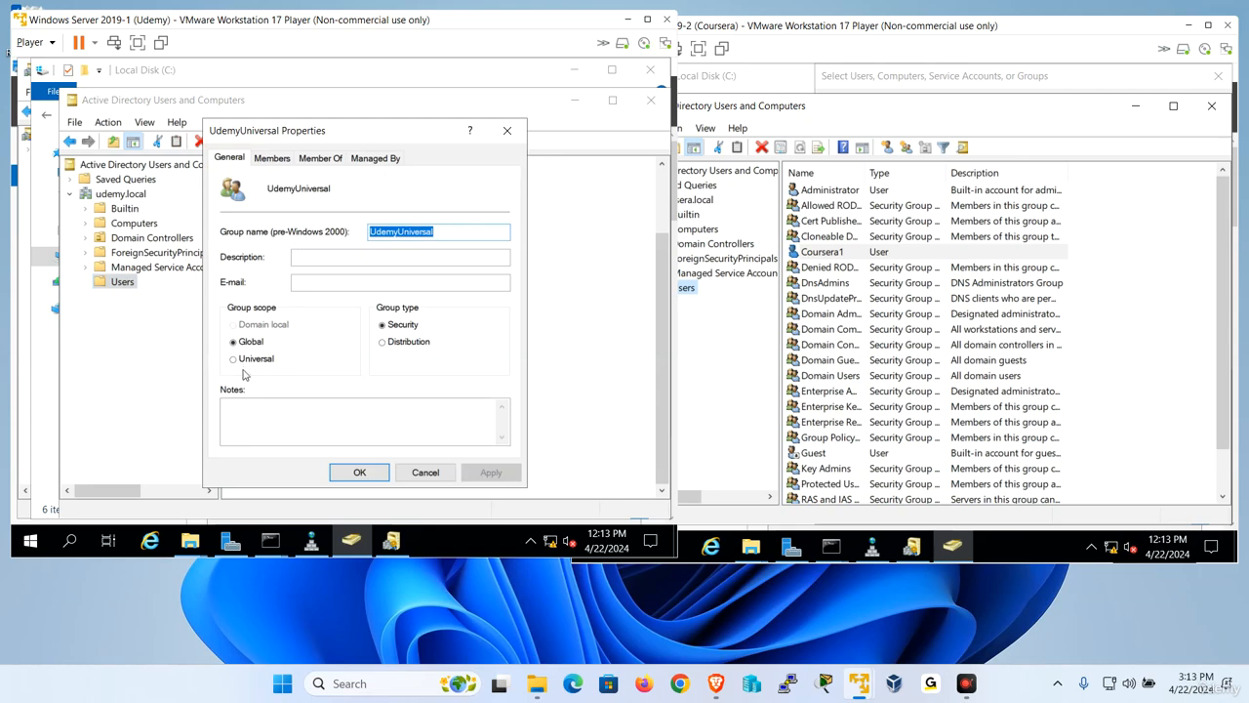
click(246, 359)
click(360, 472)
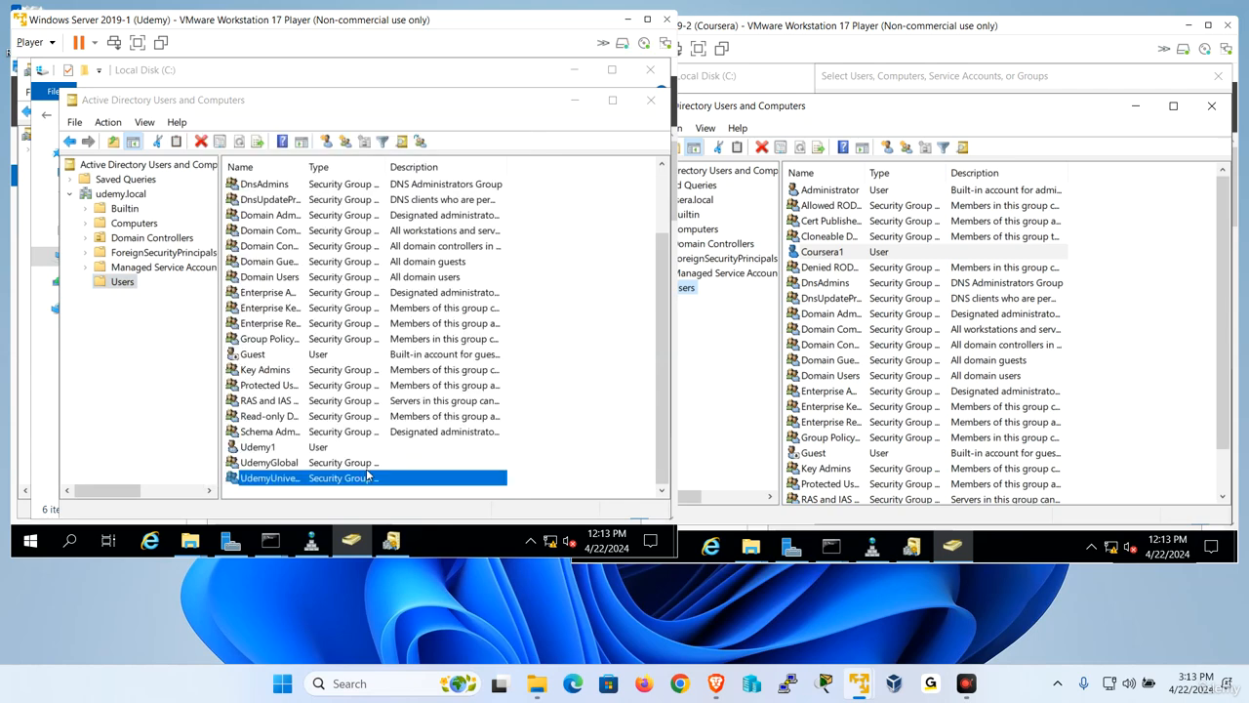
- Create a domain local security group named UdemyLocal in udemy.local Users and widen the list's Name column to fit the group names
click(344, 142)
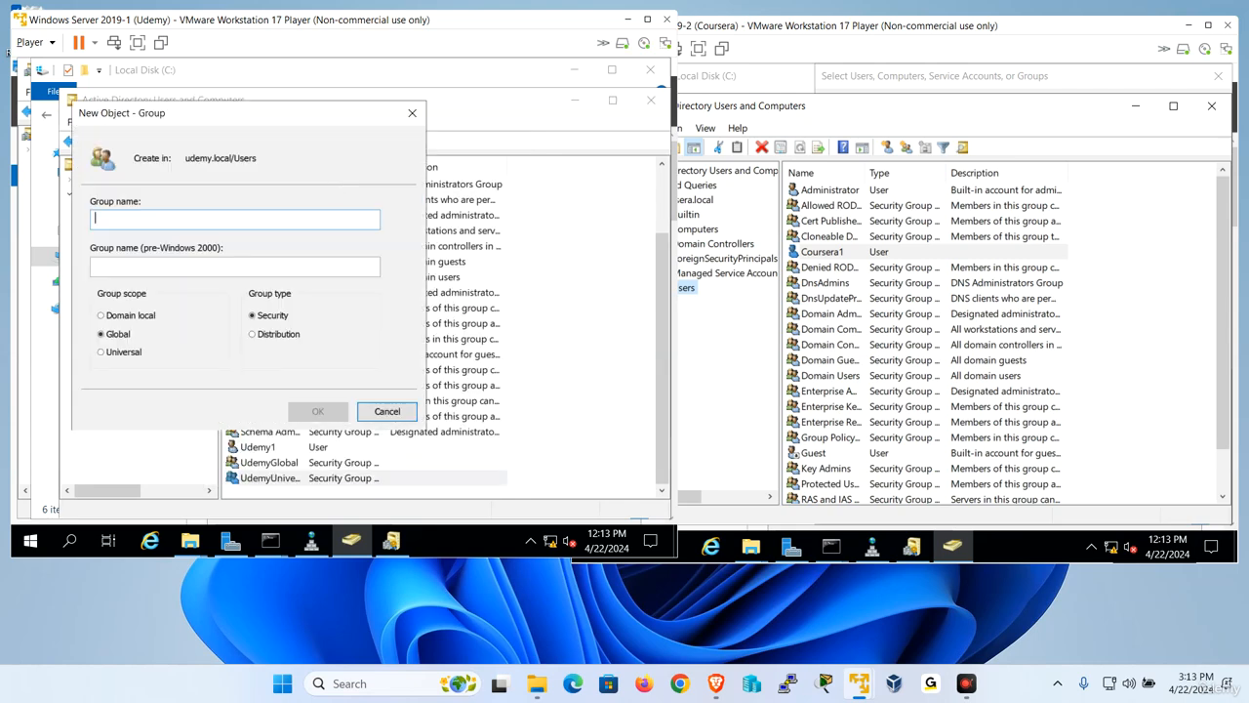
text(Udemy)
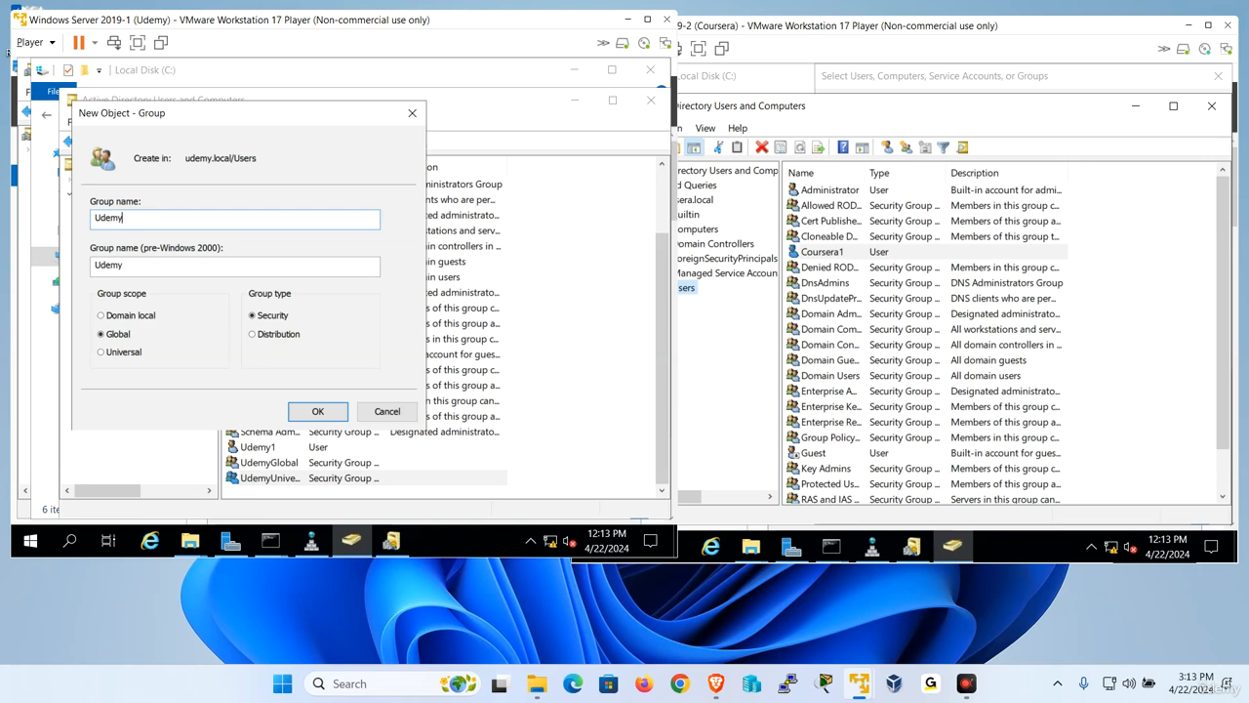
text(Local)
click(139, 318)
click(311, 406)
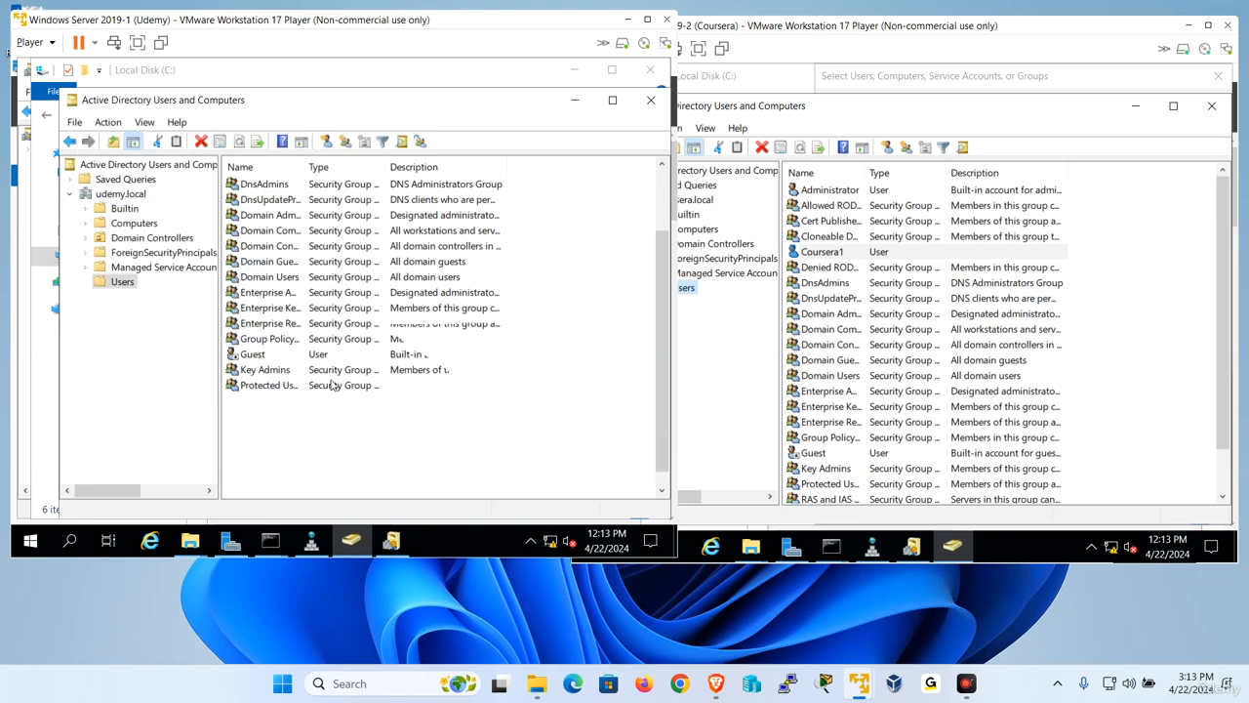
drag(304, 167, 362, 167)
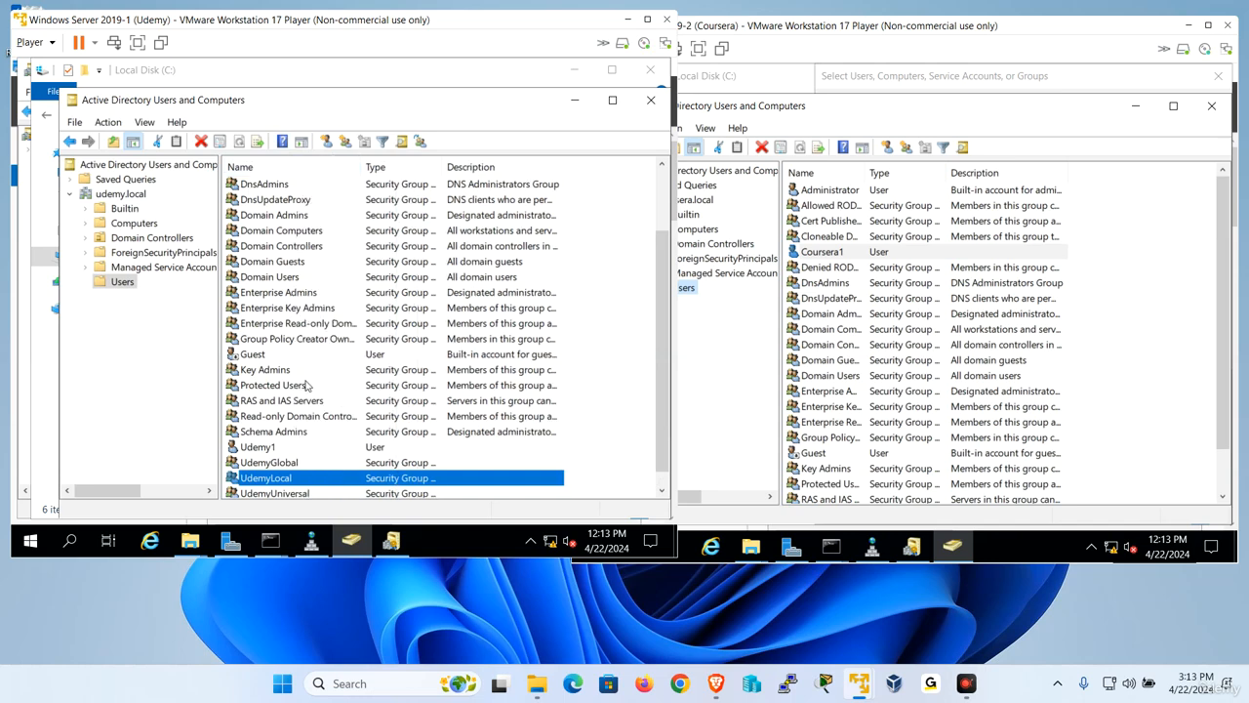
- Examine which search locations are offered for adding members to the UdemyGlobal group, and cancel without adding anyone
click(306, 386)
scroll(310, 387, down, 1)
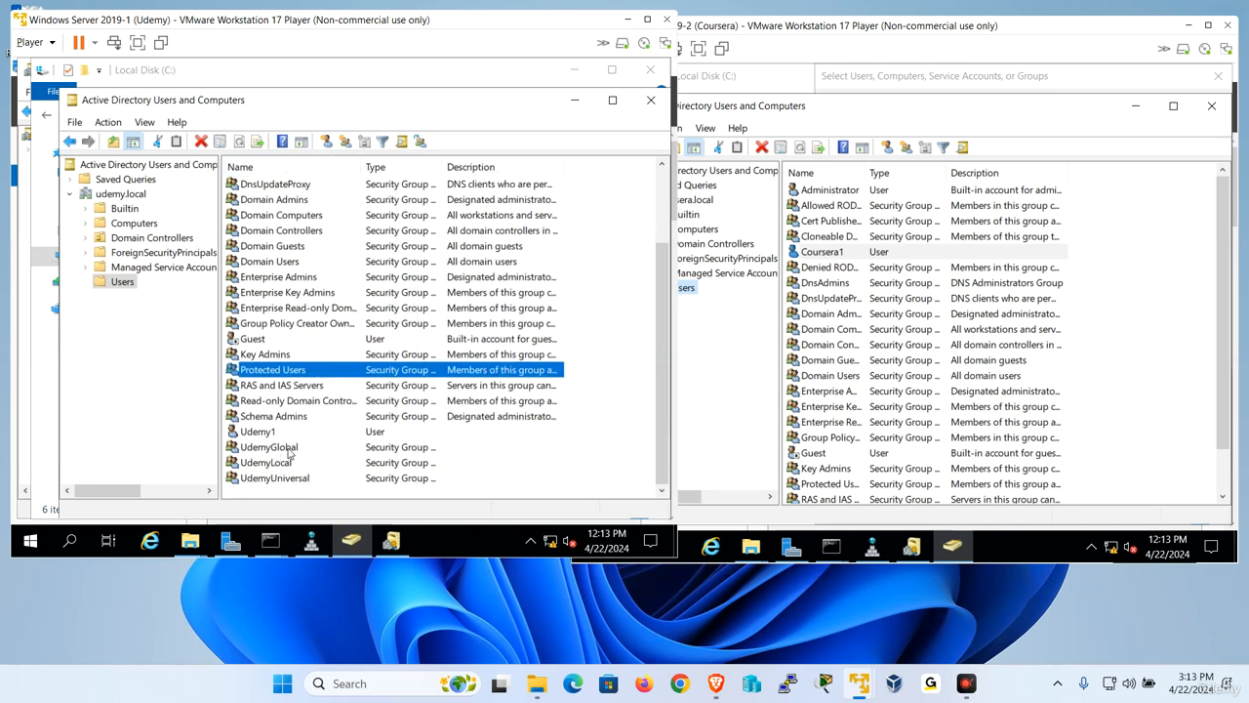
double_click(288, 450)
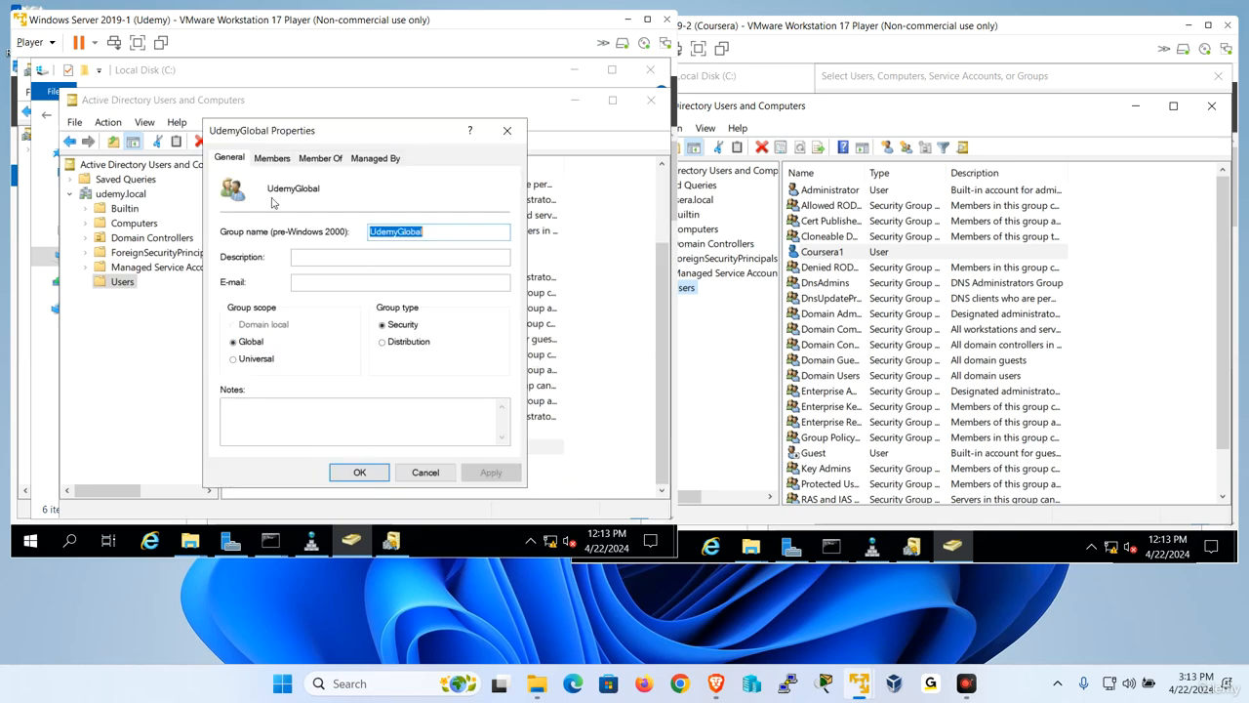
click(272, 158)
click(248, 424)
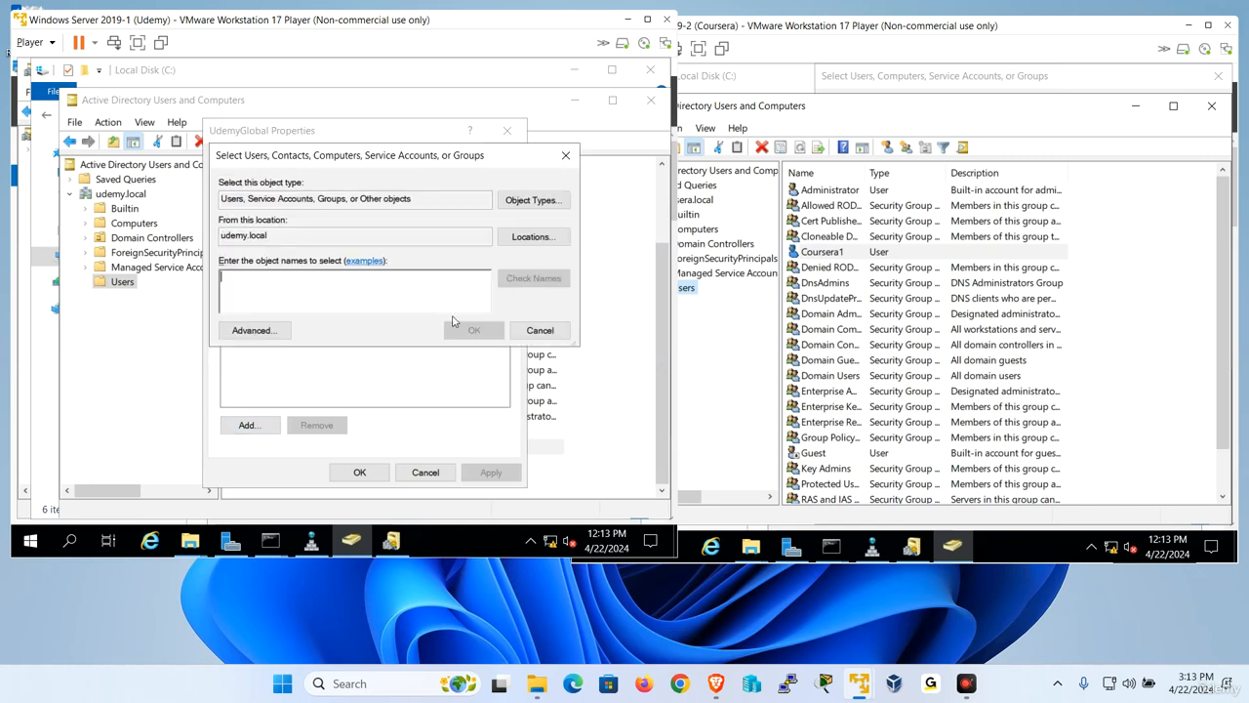
click(533, 238)
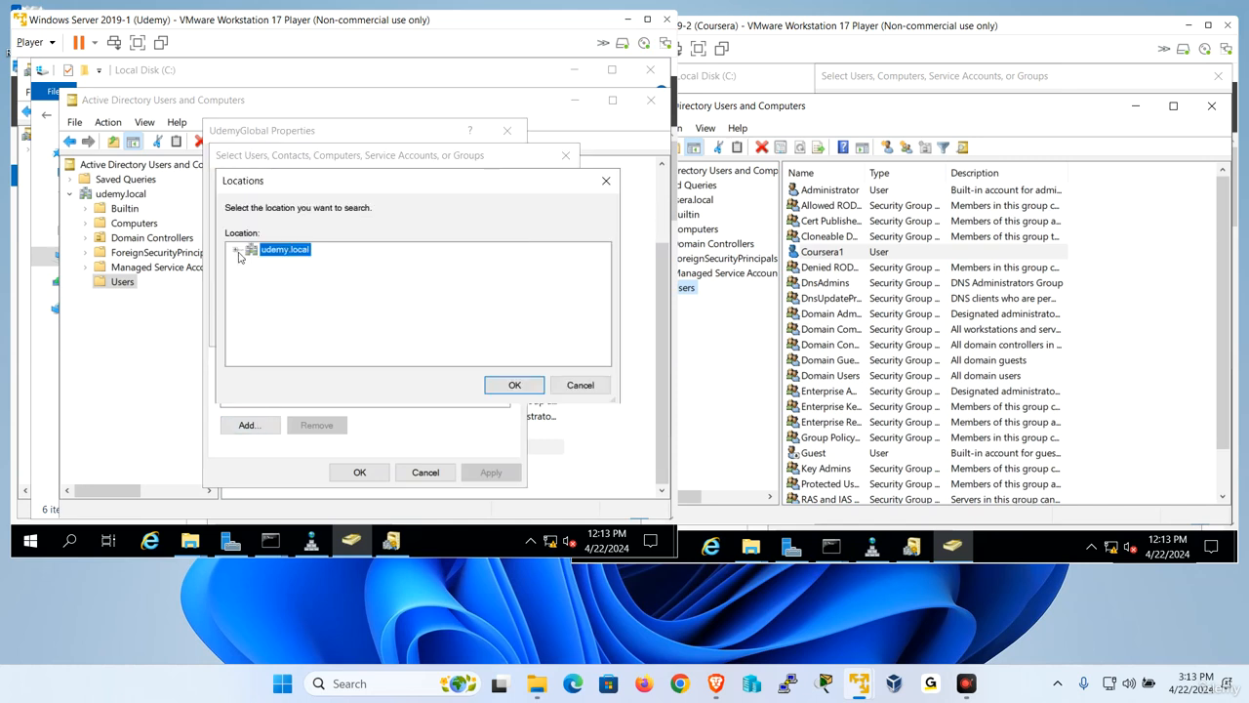
click(237, 252)
click(237, 252)
click(598, 387)
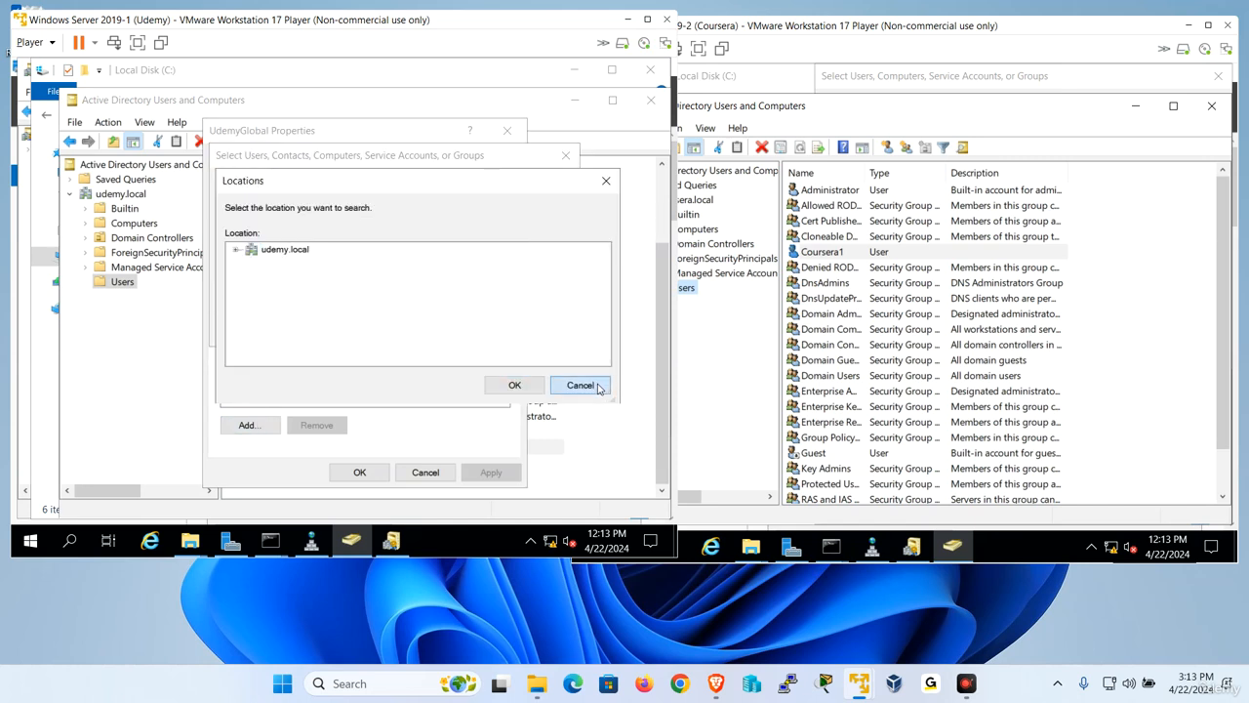
click(554, 341)
click(429, 472)
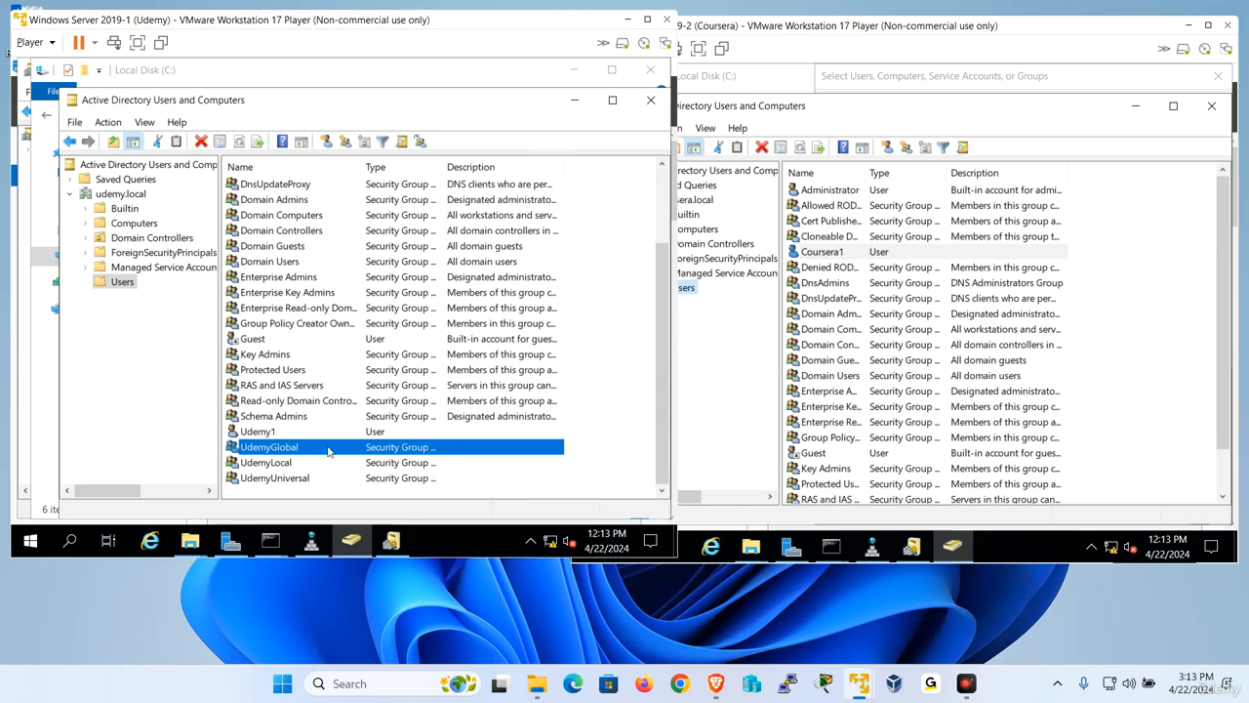
- Start adding members to the UdemyLocal group and set the search location to coursera.local
double_click(265, 463)
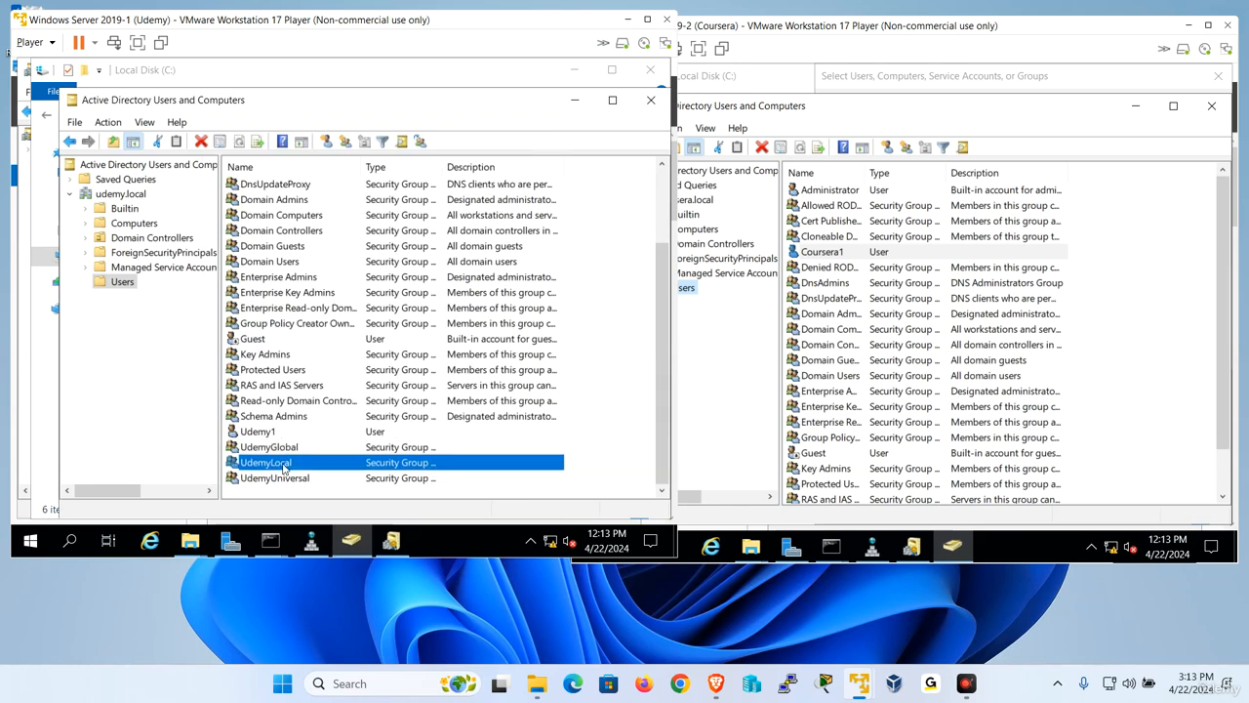
click(284, 162)
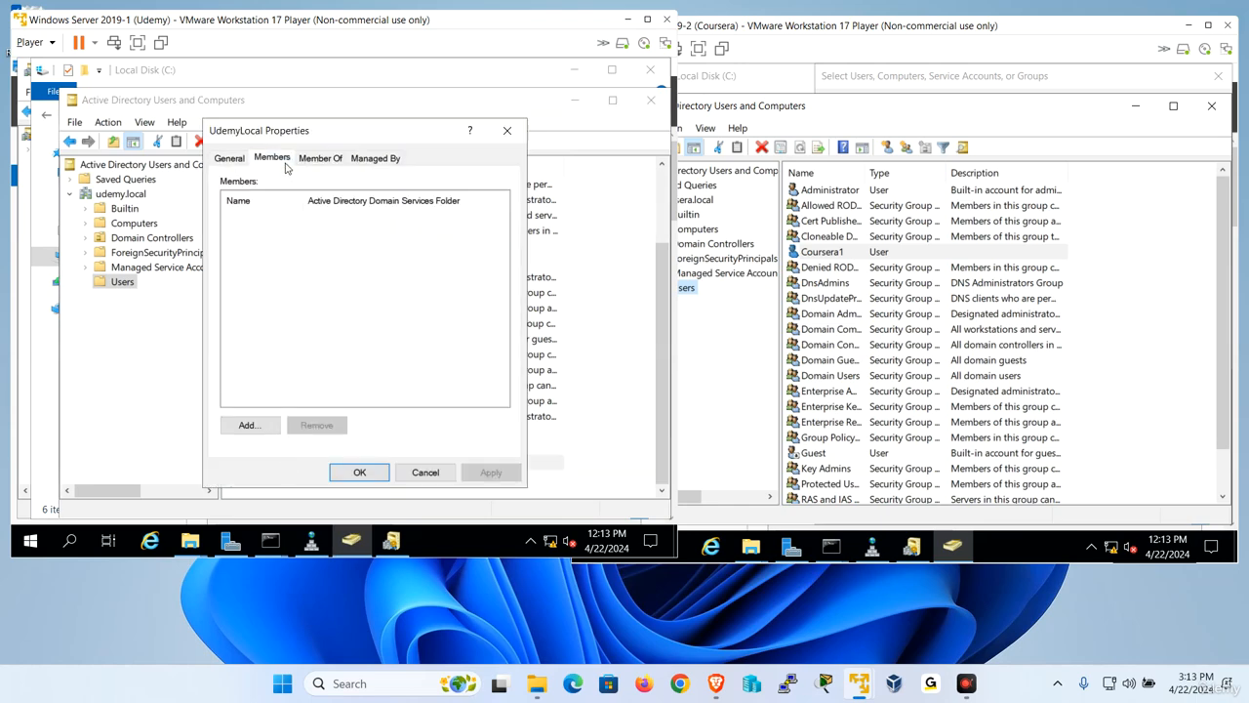
click(250, 425)
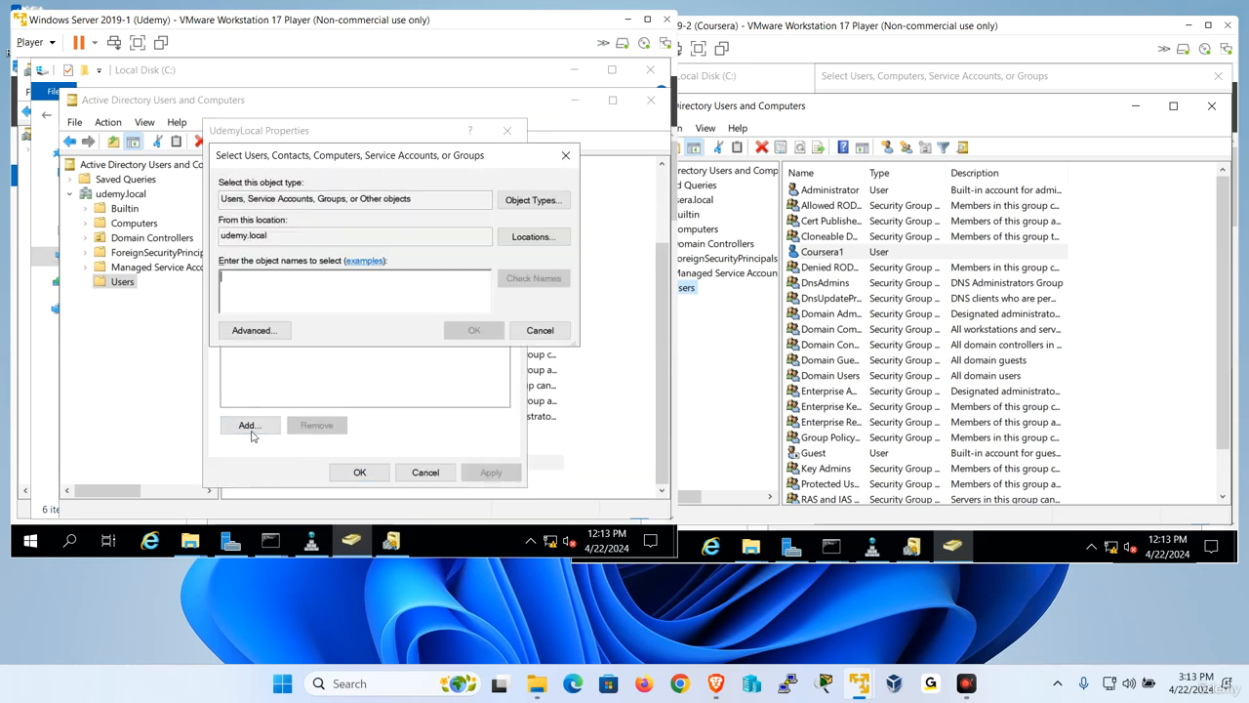
click(518, 242)
click(274, 277)
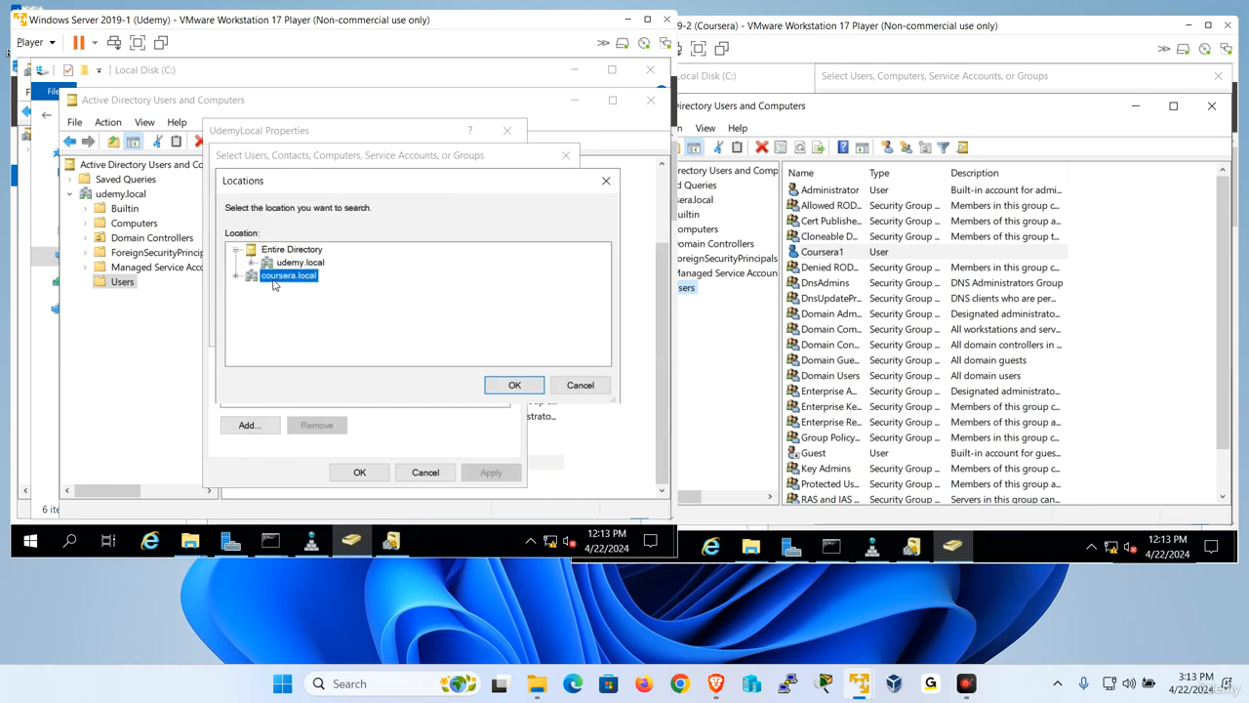
click(514, 384)
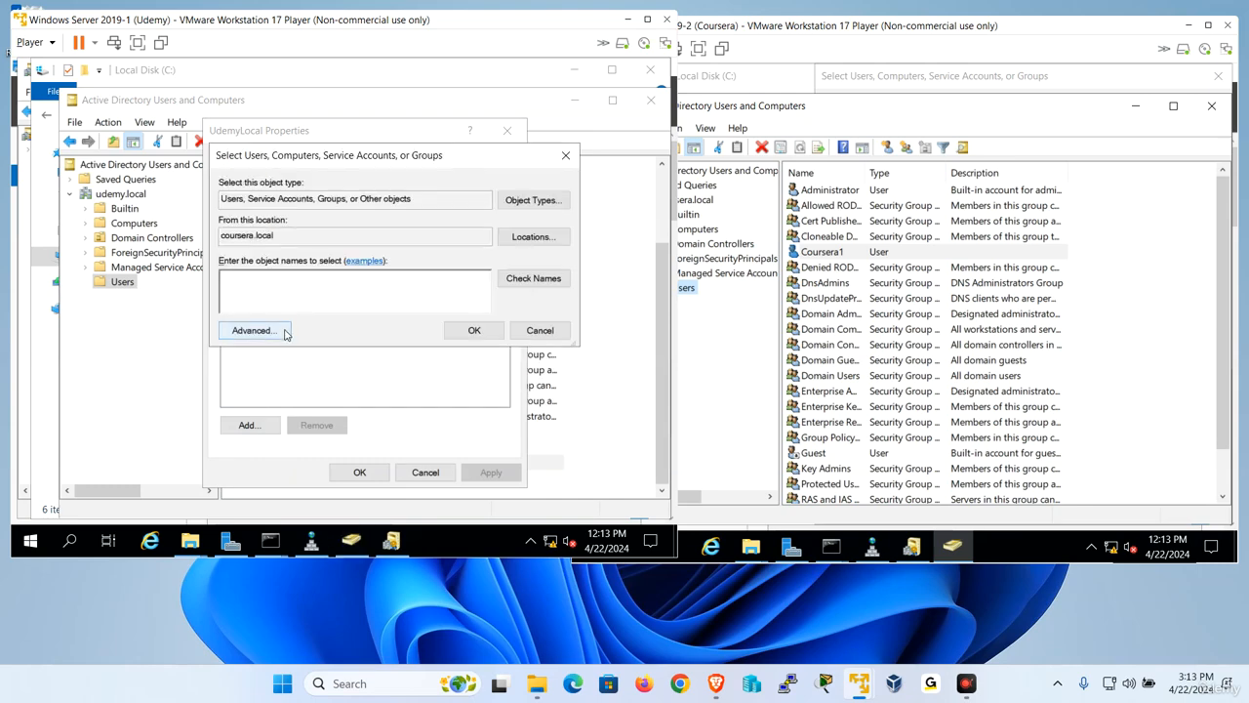
- List the coursera.local accounts and groups available to UdemyLocal, and check the group's scope without adding anyone
click(283, 332)
click(592, 222)
scroll(313, 455, down, 5)
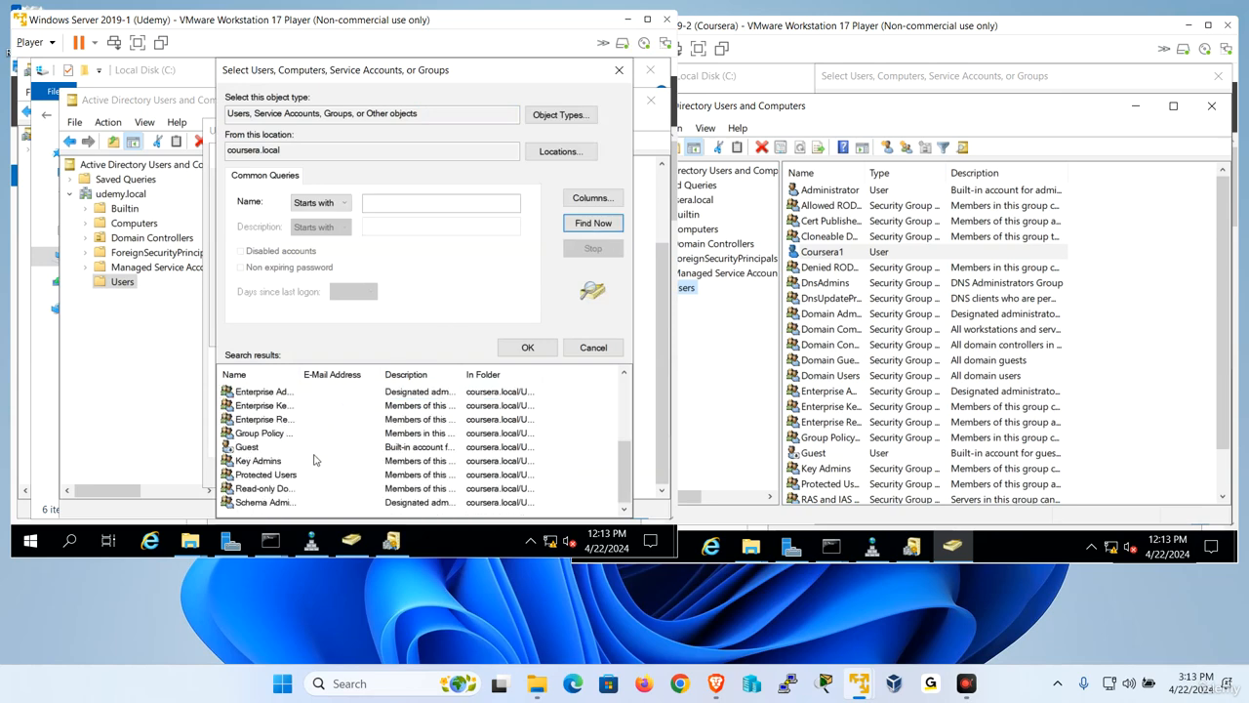
scroll(244, 444, up, 3)
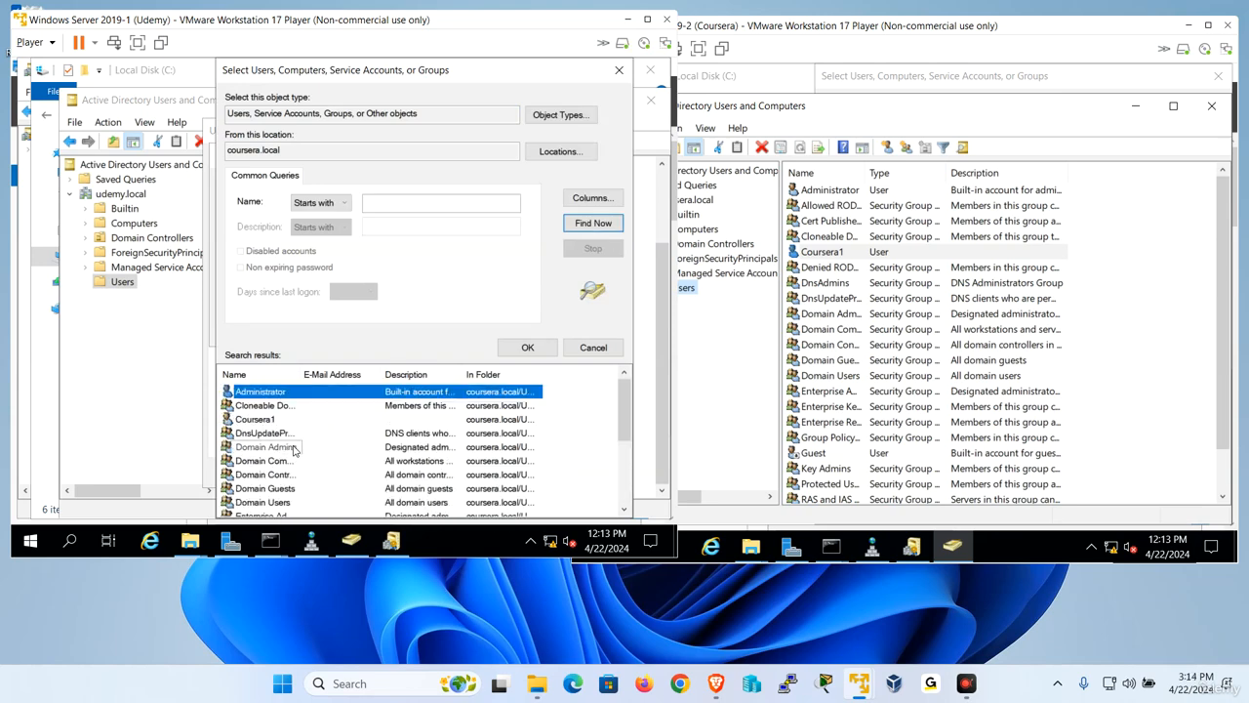
click(276, 421)
click(592, 347)
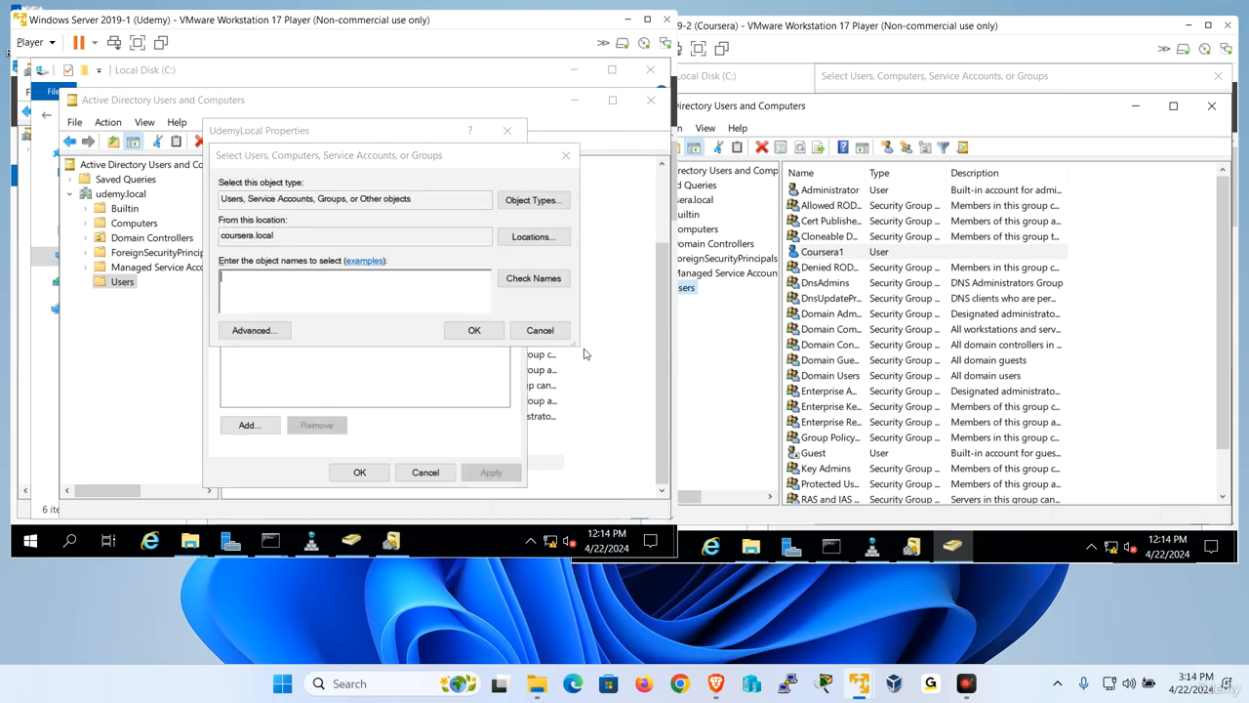
click(538, 329)
click(232, 159)
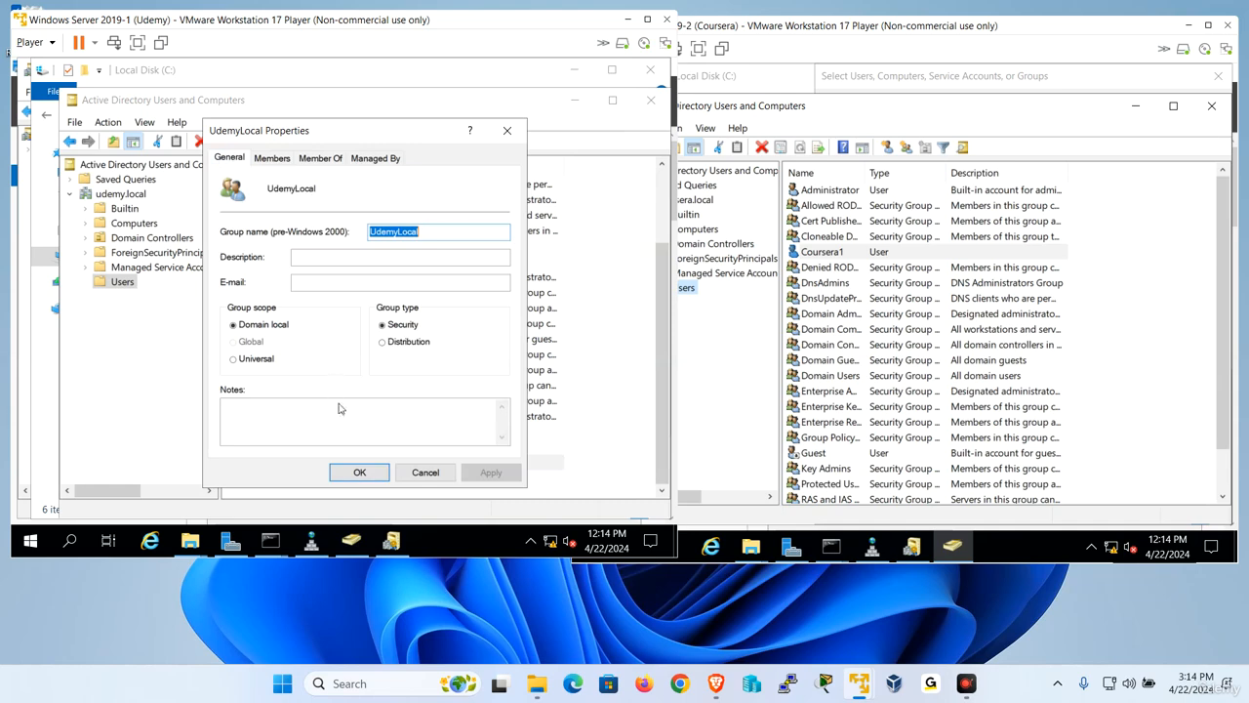
click(429, 475)
- Examine which search locations are offered for adding members to the UdemyUniversal group, and cancel without adding anyone
double_click(270, 485)
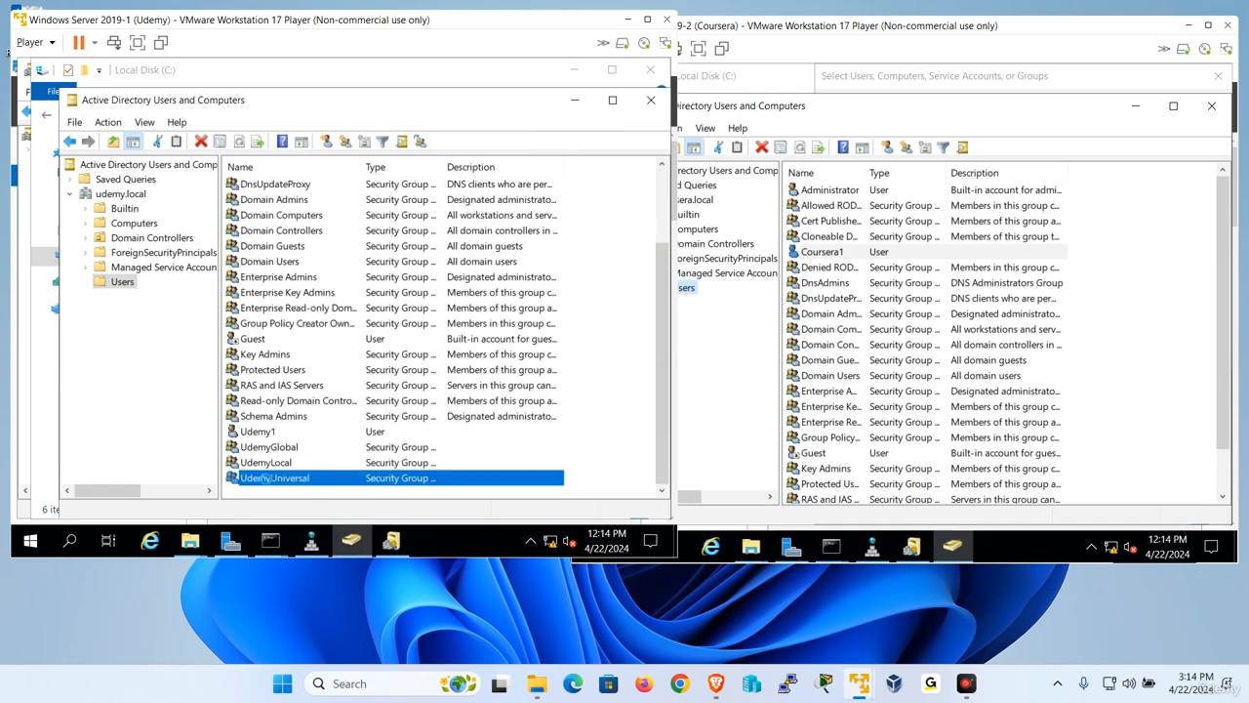
click(273, 159)
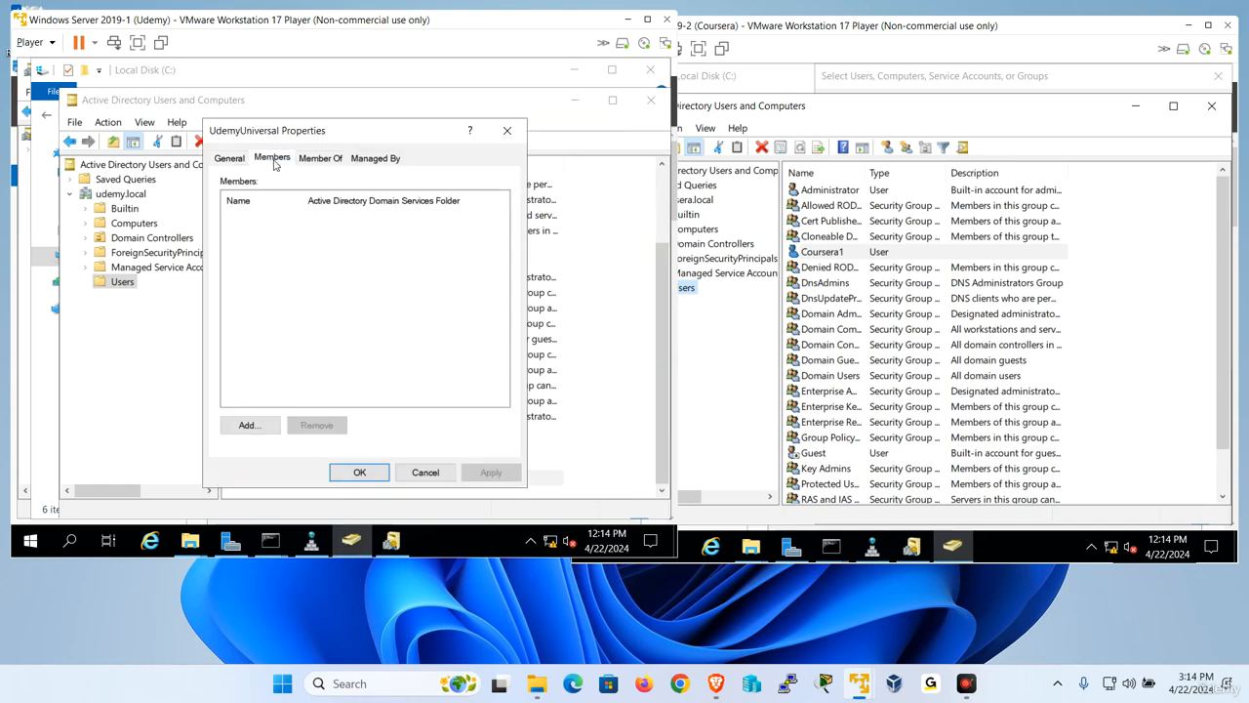
click(248, 424)
click(519, 239)
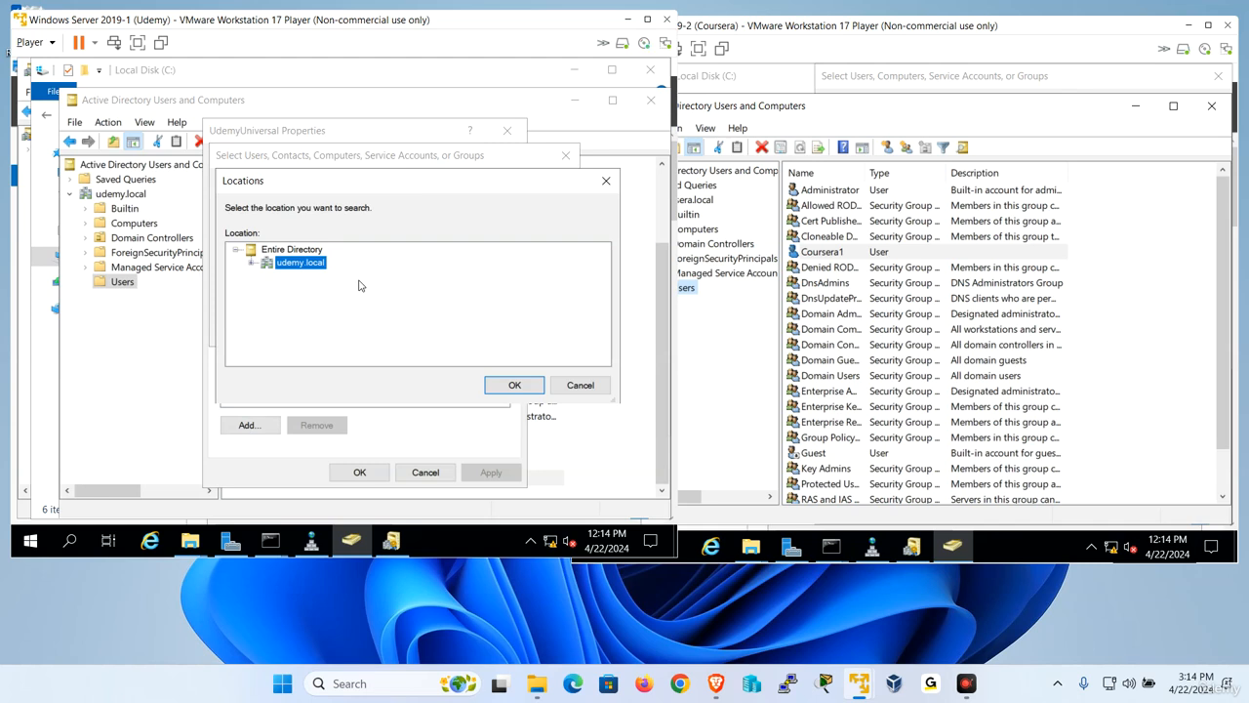
drag(612, 398, 614, 400)
click(597, 393)
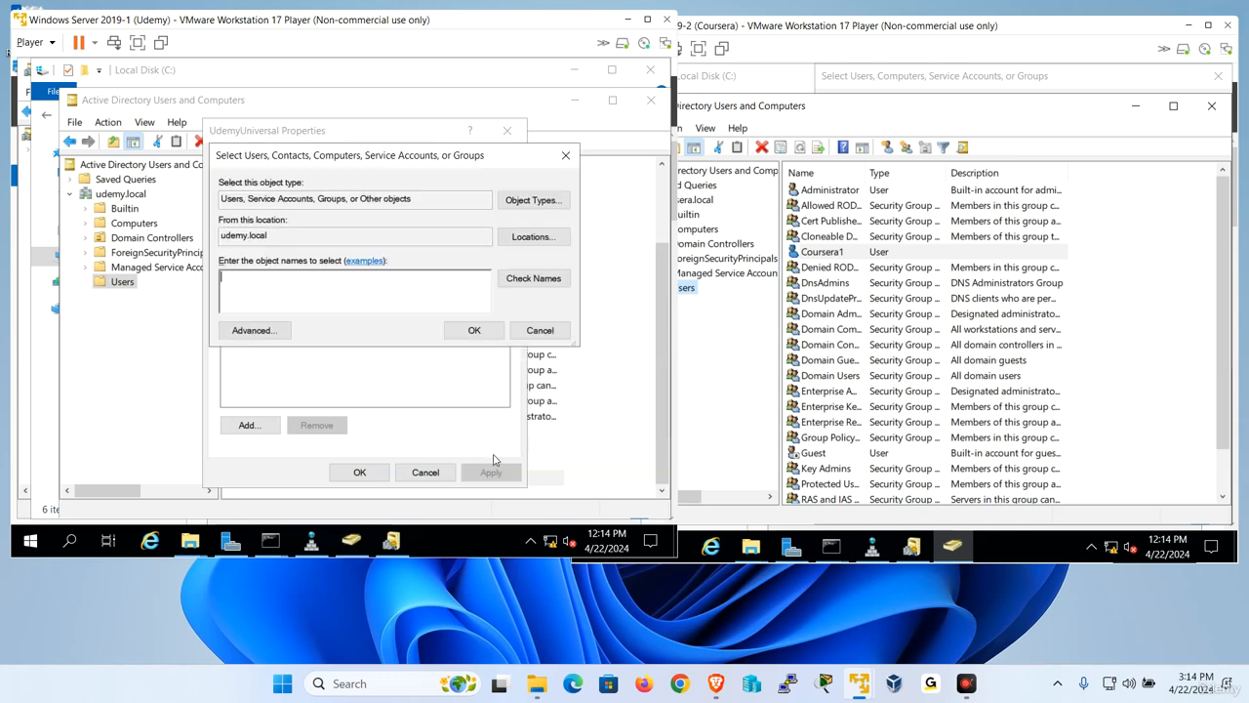
click(537, 332)
click(426, 472)
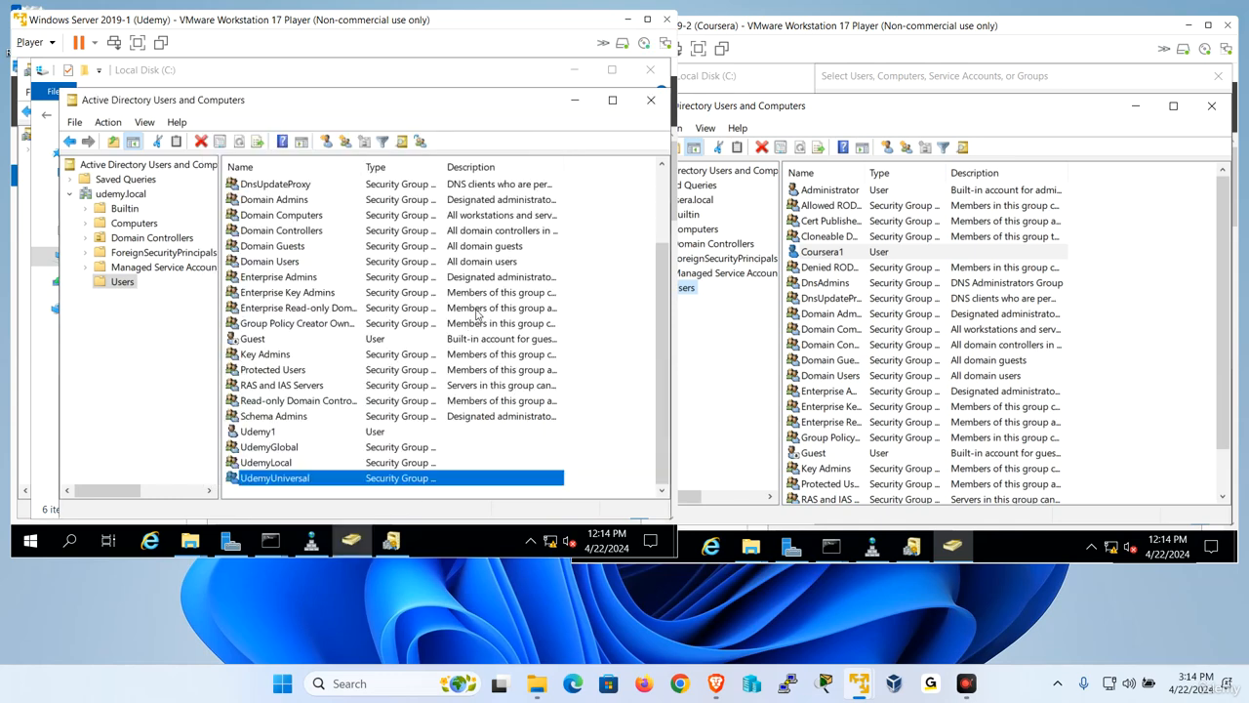